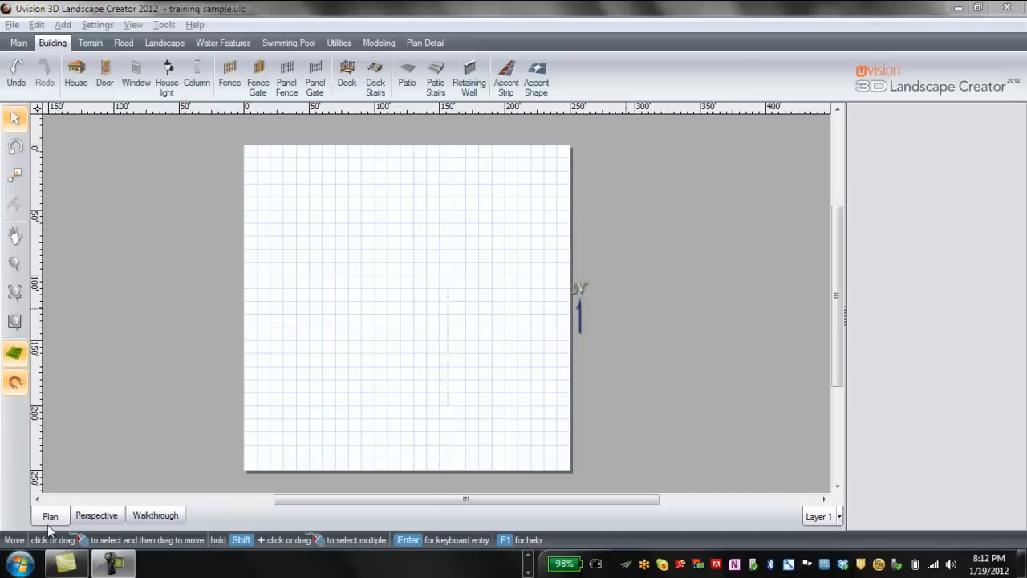
- Compare the lot in the plan view and the perspective view, ending in the plan view
left_click(94, 519)
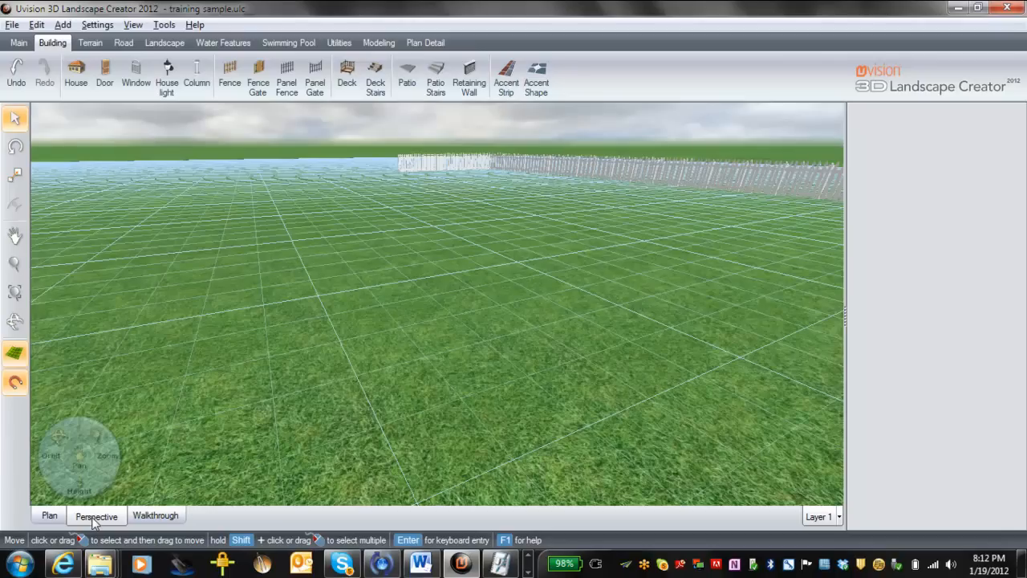
left_click(51, 518)
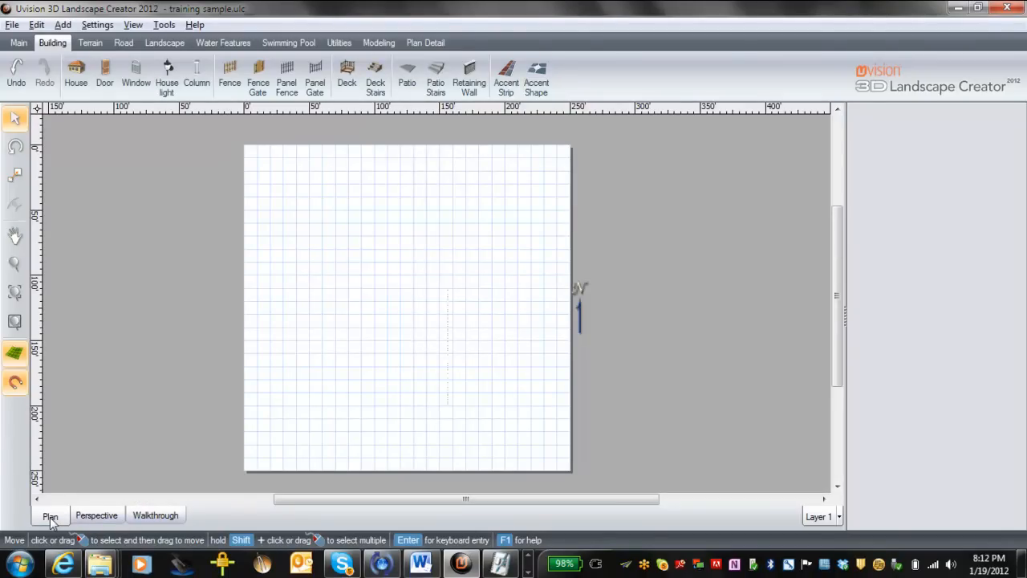
left_click(94, 518)
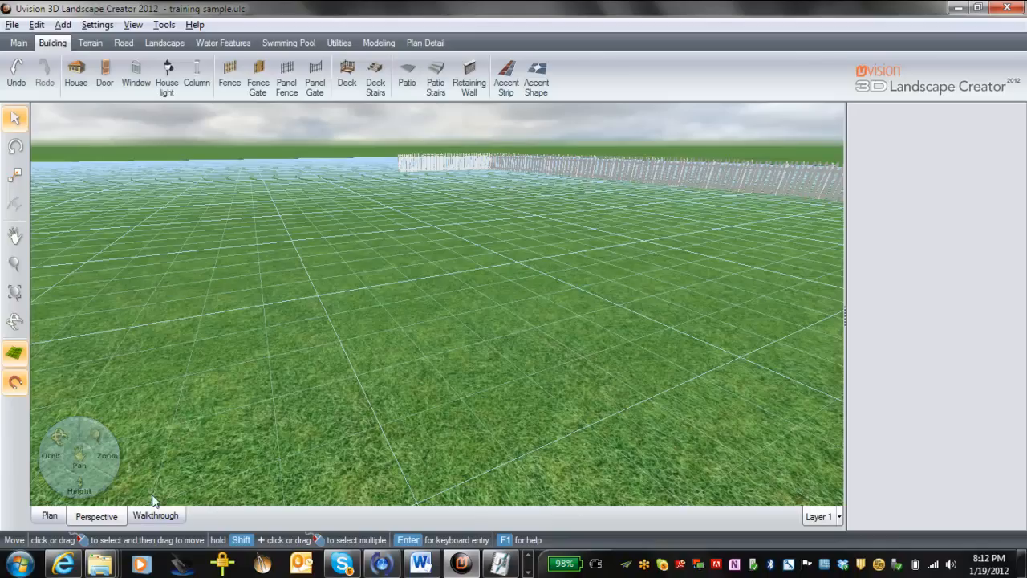
left_click(49, 516)
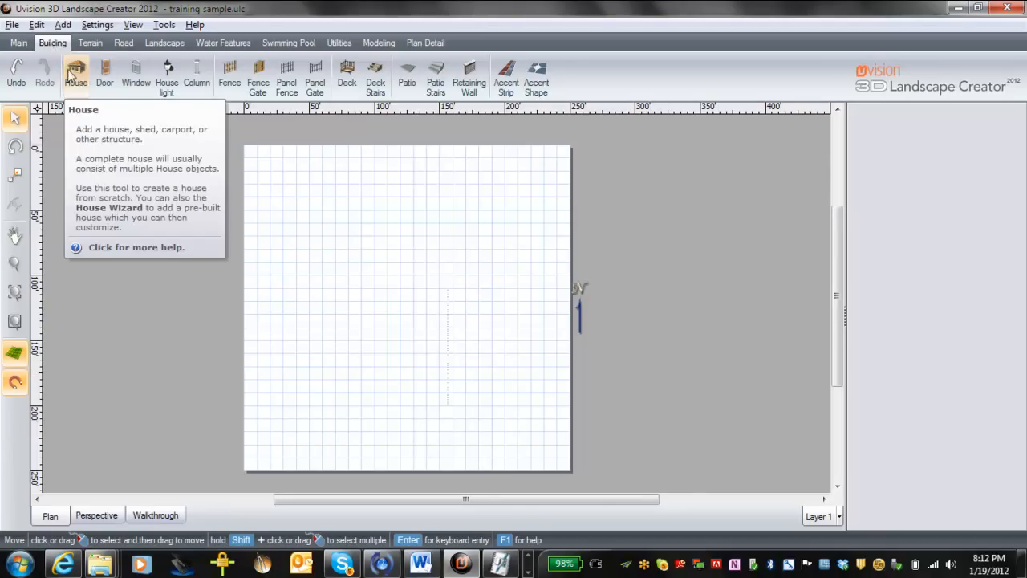
- Review the tool sets for main, building, terrain, road, landscape, water features, swimming pool, utilities, modeling and plan detail work
left_click(18, 45)
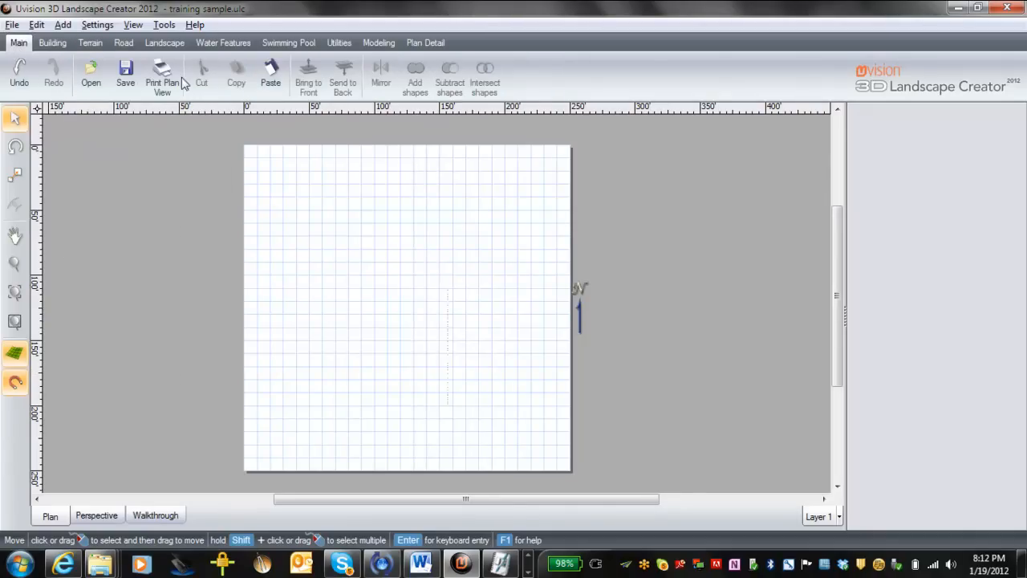
left_click(52, 42)
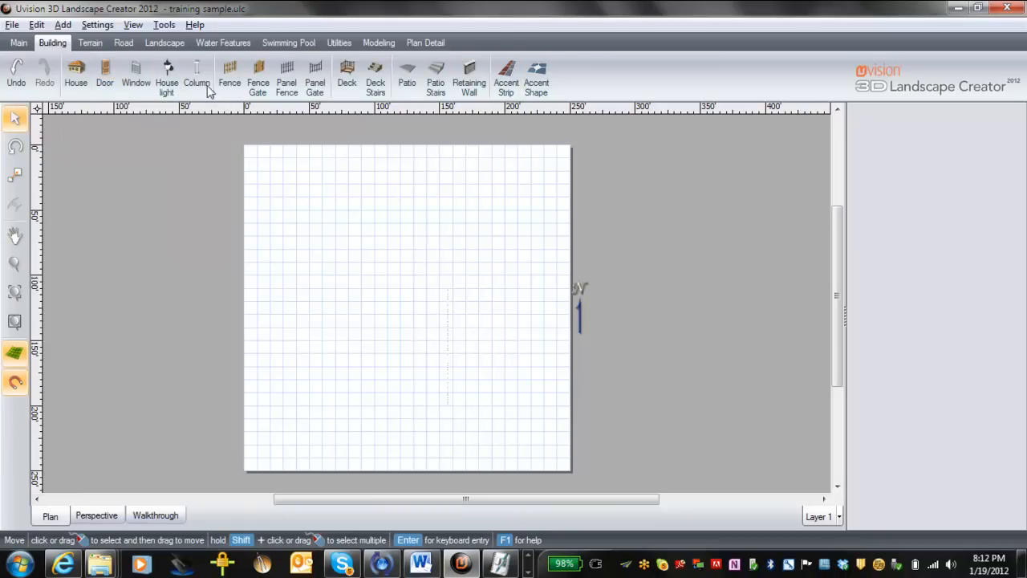
left_click(91, 44)
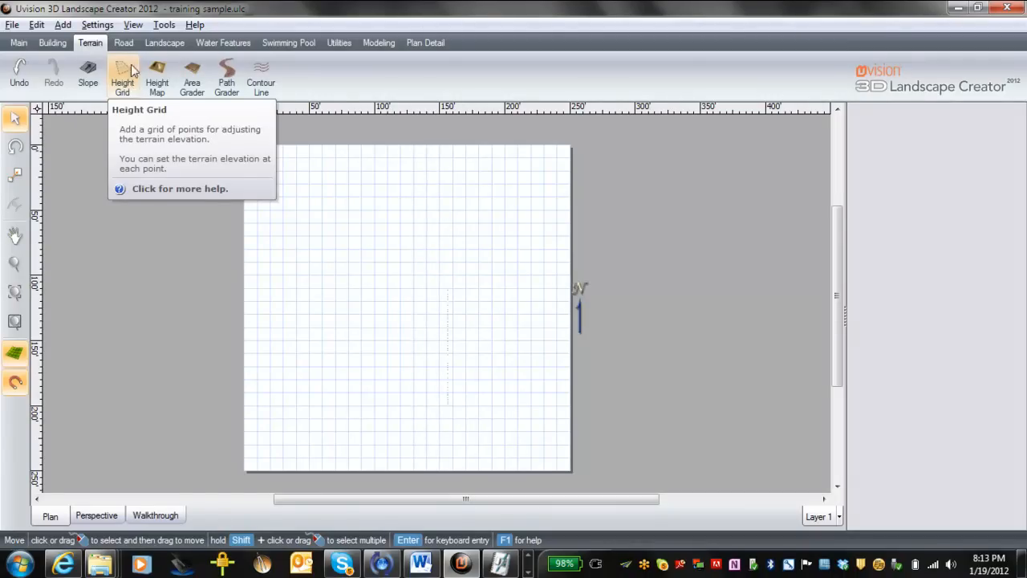
left_click(124, 44)
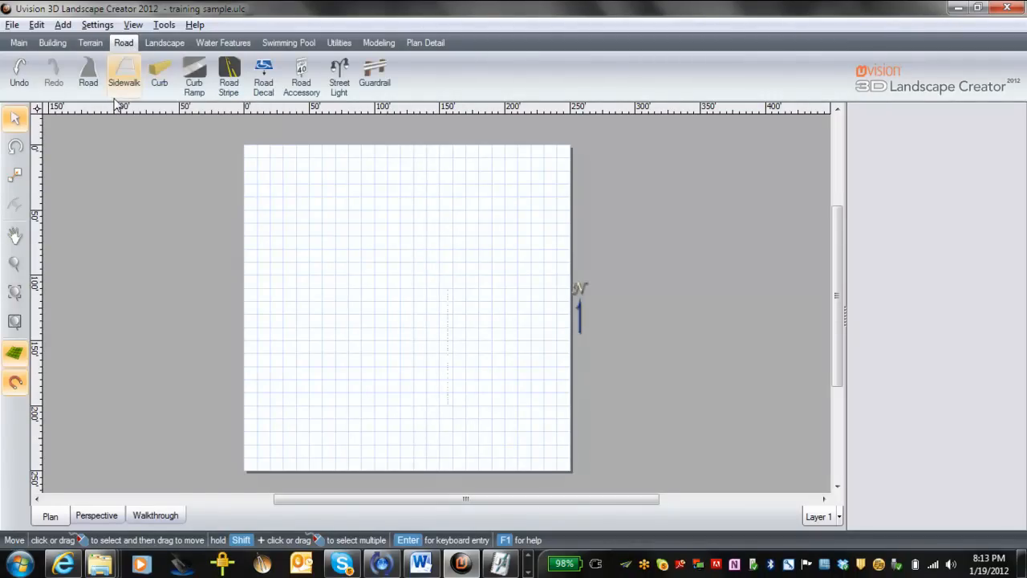
left_click(164, 45)
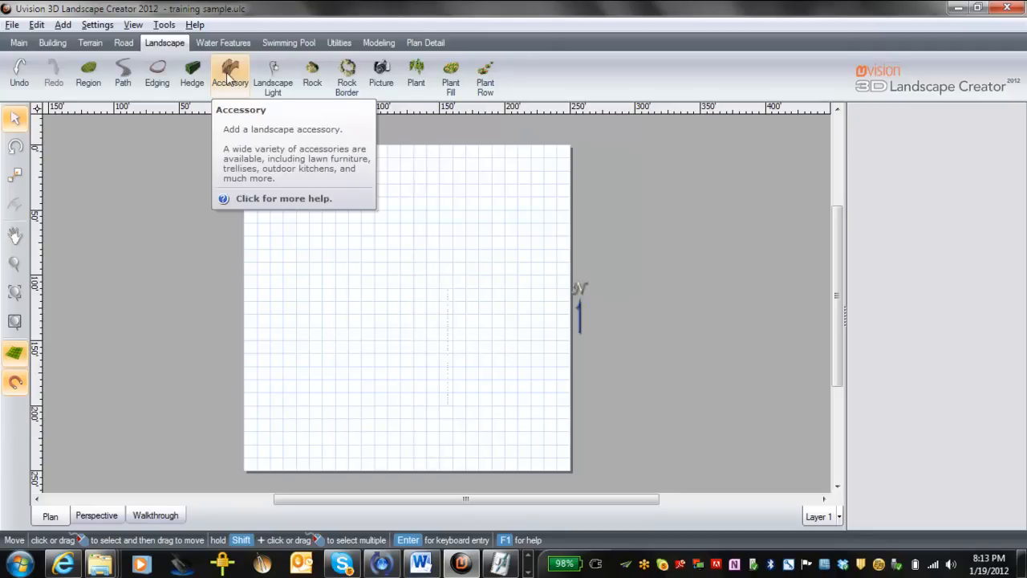
left_click(231, 50)
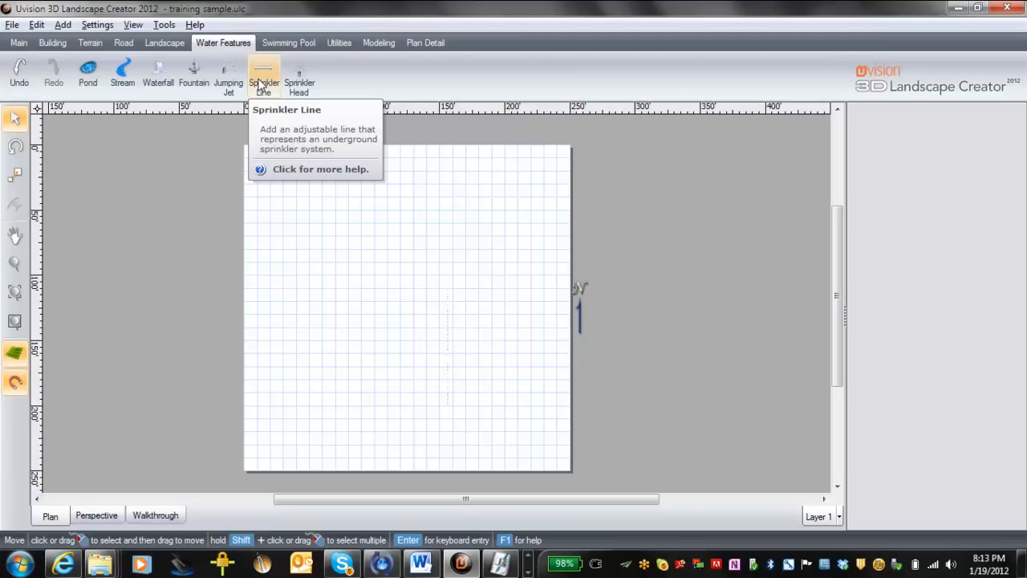
left_click(278, 45)
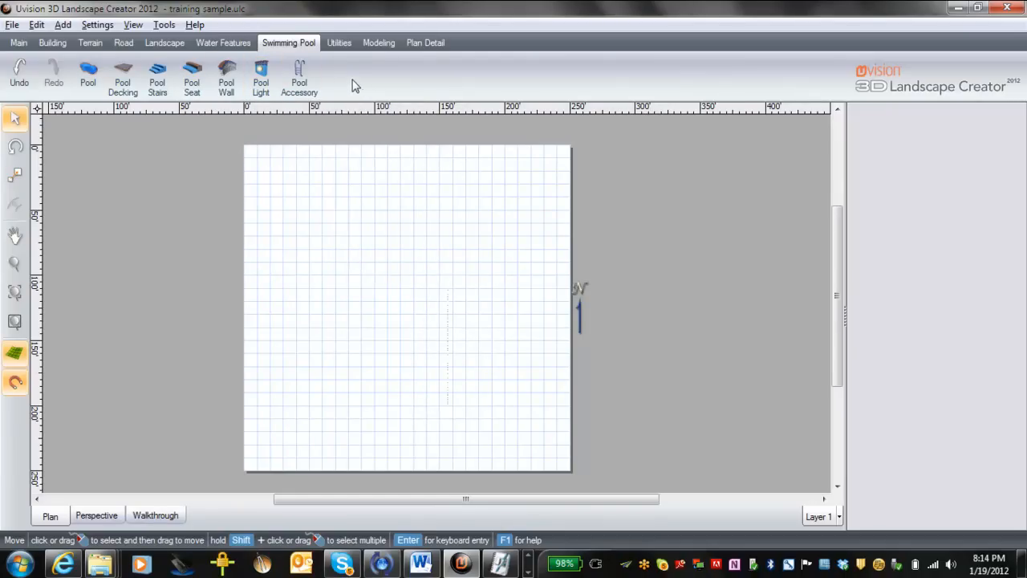
left_click(338, 43)
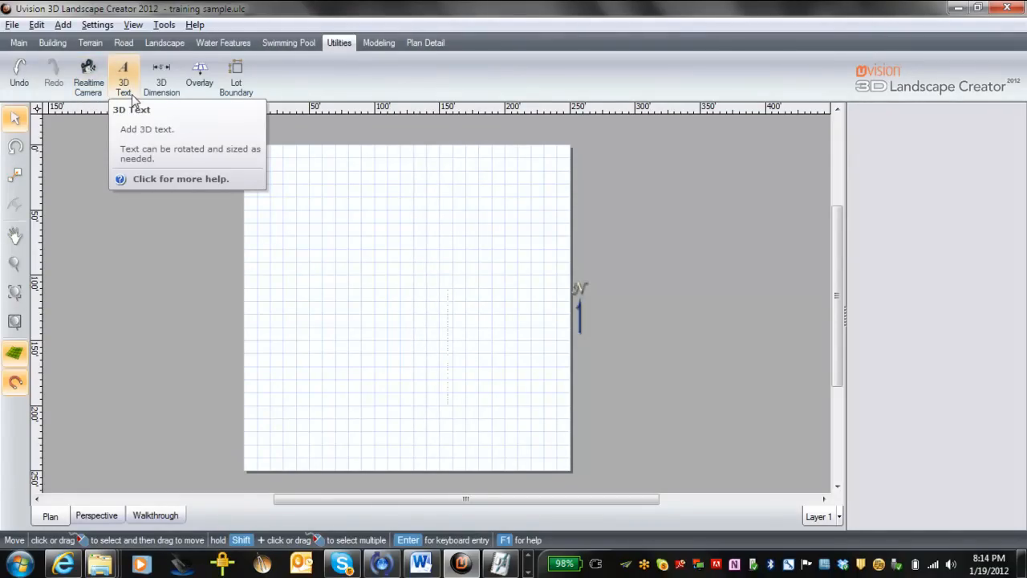
left_click(383, 46)
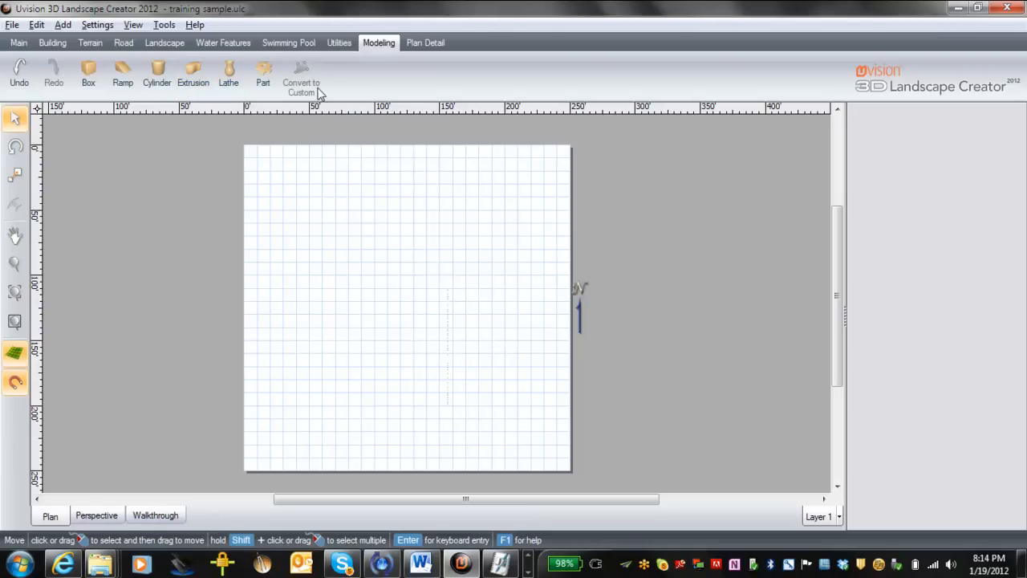
left_click(425, 44)
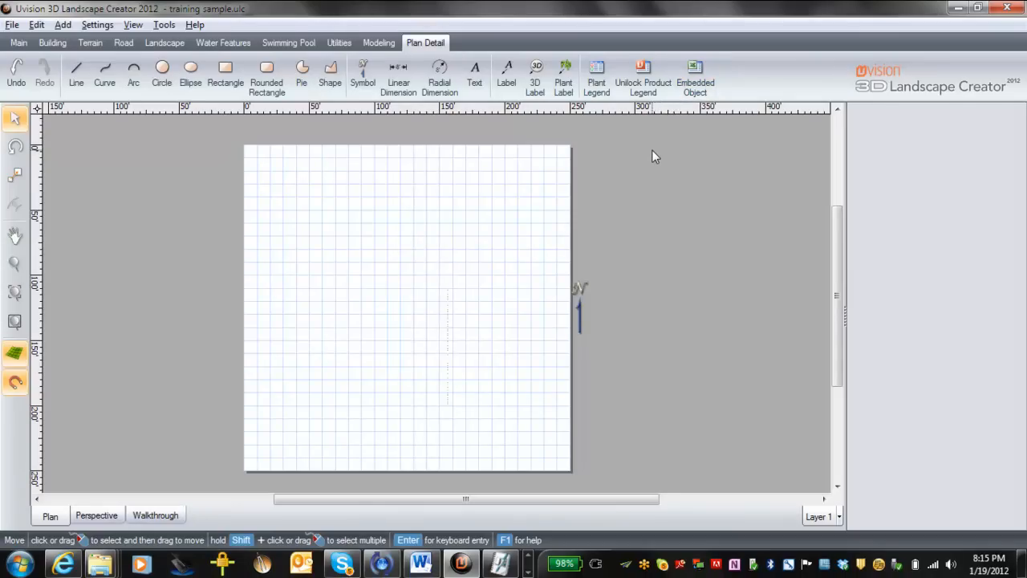
left_click(106, 518)
left_click(58, 518)
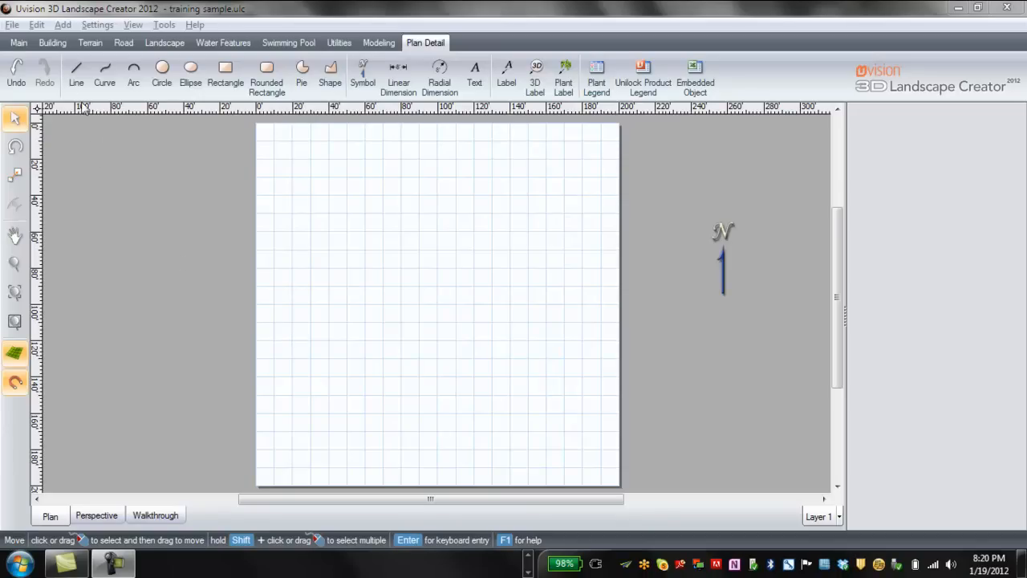
- Set up the page with a 1/4" = 1' print scale and the Arch D (24 x 36 in.) drawing size
left_click(11, 25)
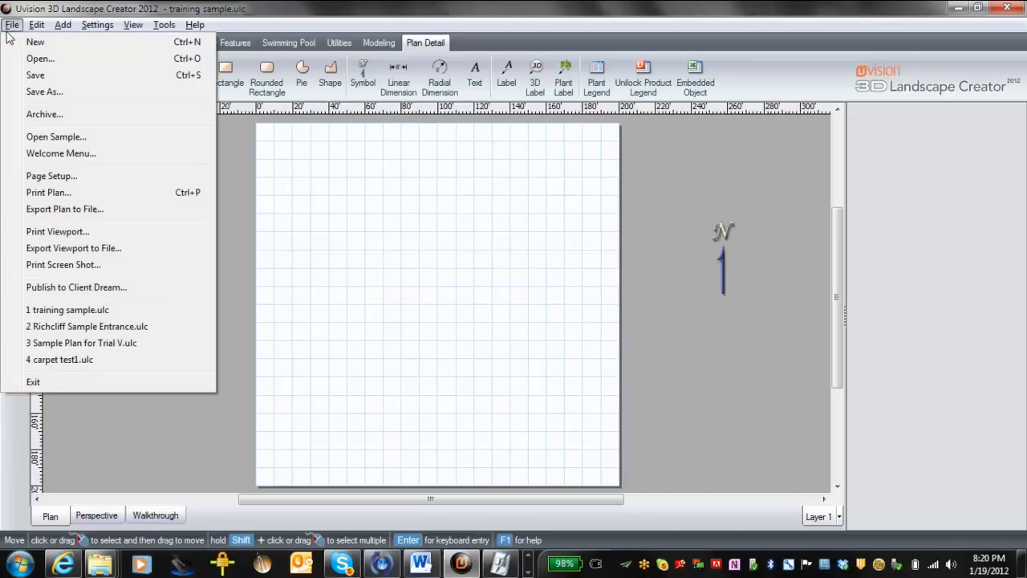
left_click(68, 176)
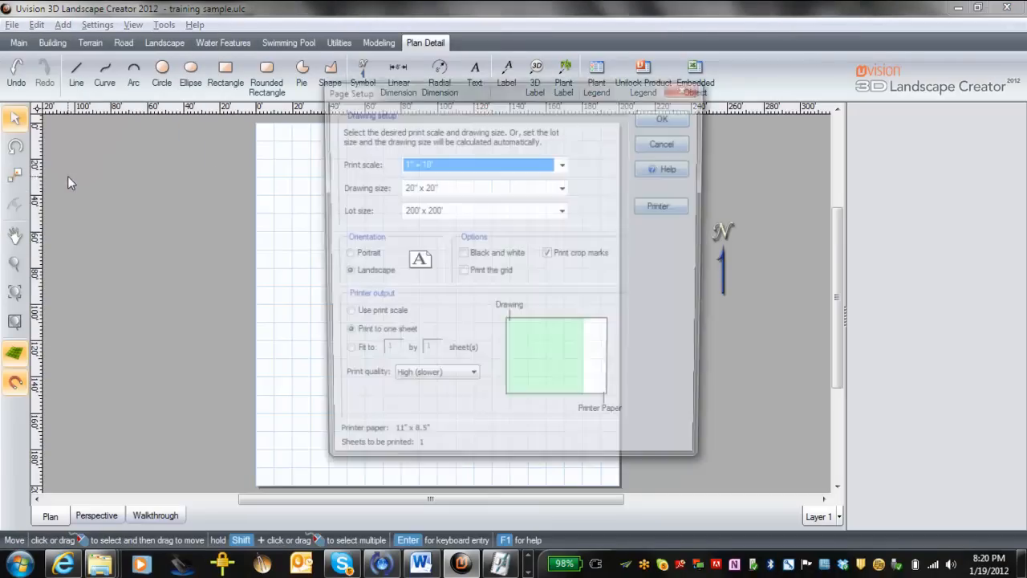
left_click(563, 164)
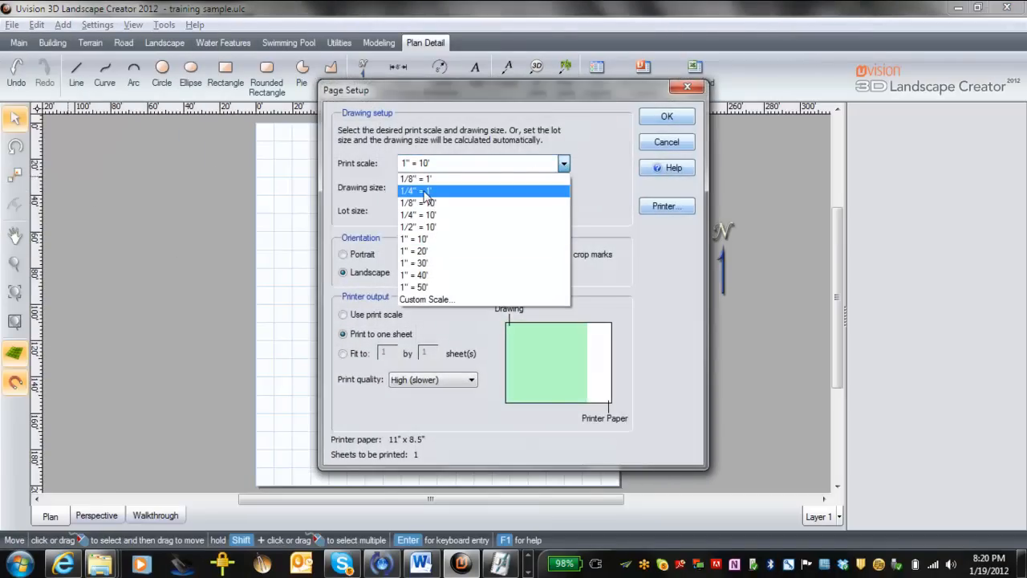
left_click(425, 192)
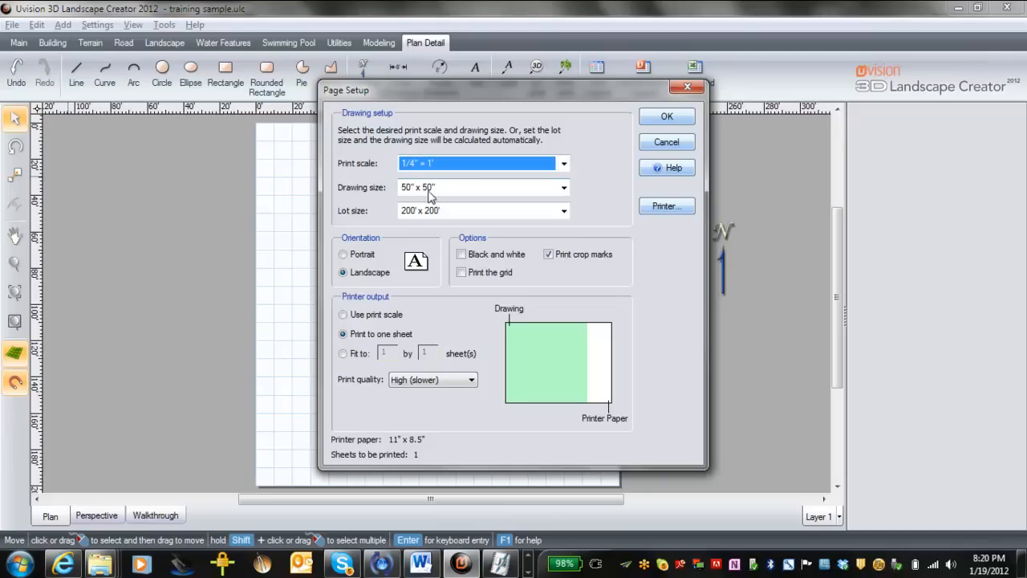
left_click(564, 189)
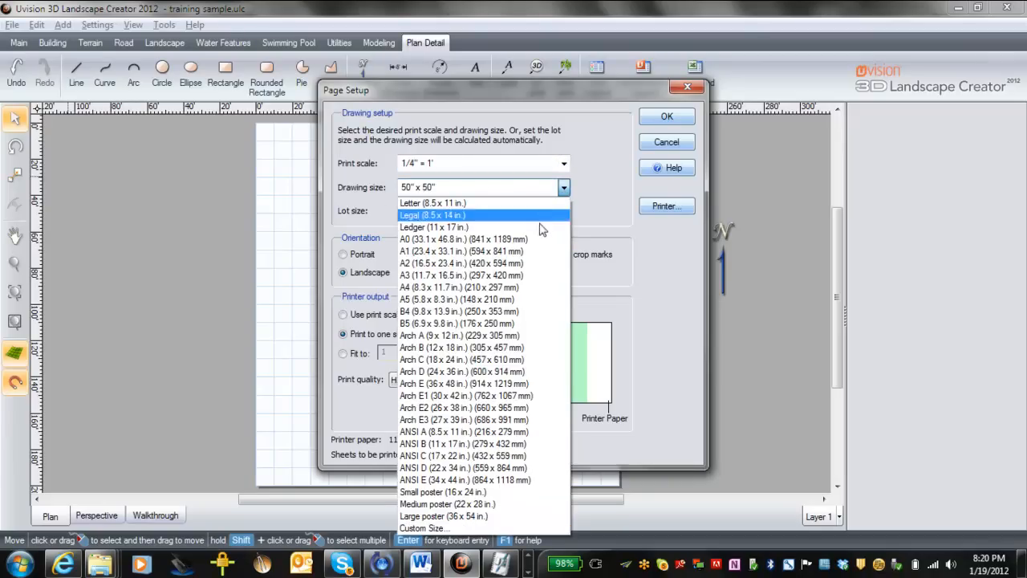
left_click(454, 372)
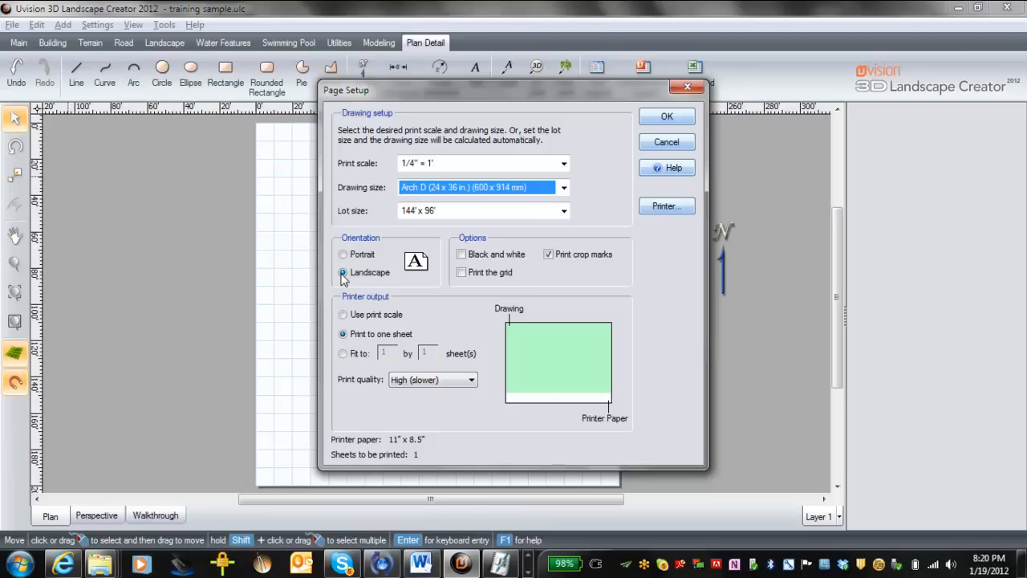
left_click(666, 118)
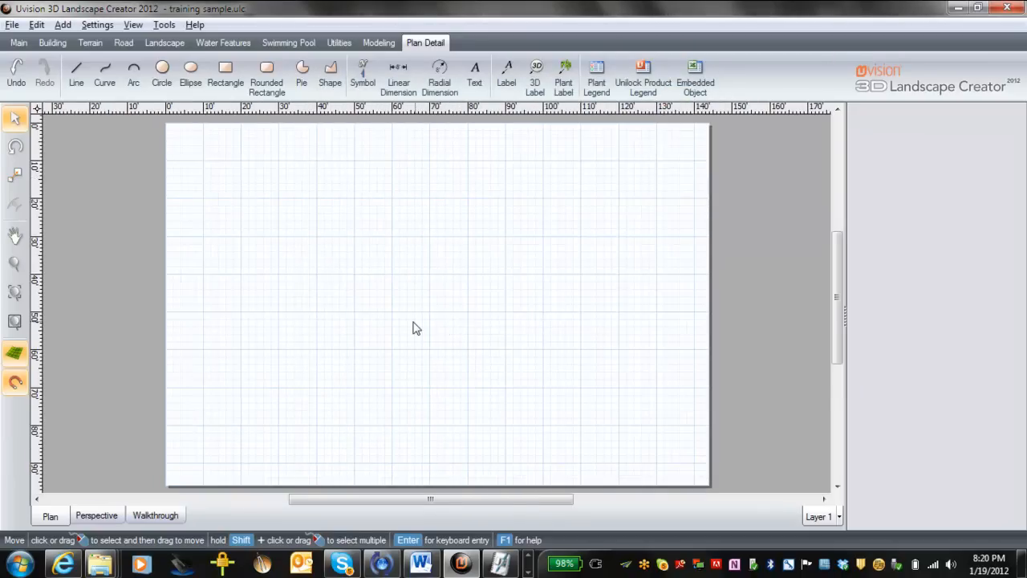
- Begin a House outline at the 40' by 30' grid point with a 30' north wall and a 46' east wall
scroll(415, 327, "down", 1)
scroll(415, 328, "up", 2)
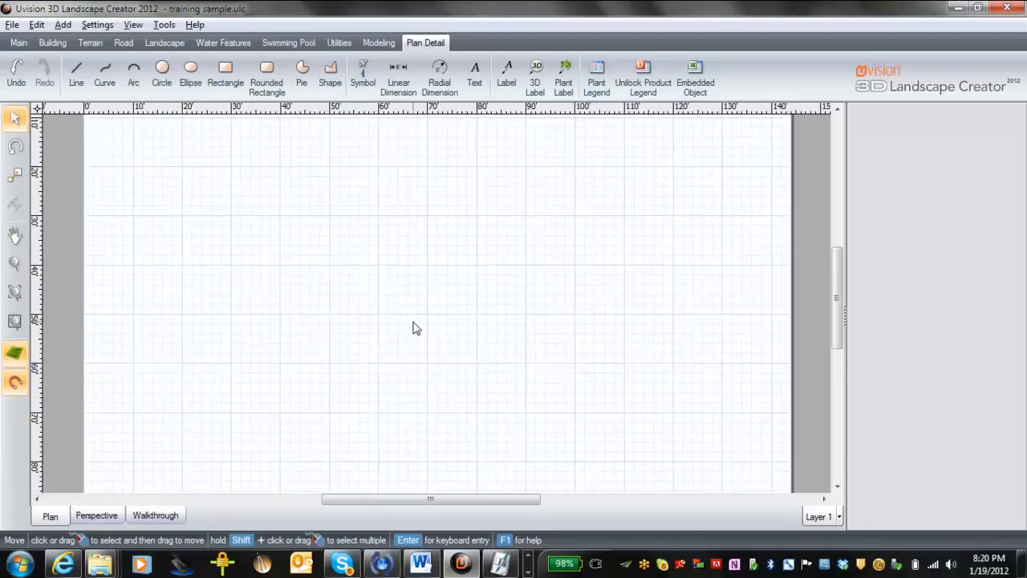
scroll(358, 312, "up", 1)
scroll(358, 312, "up", 2)
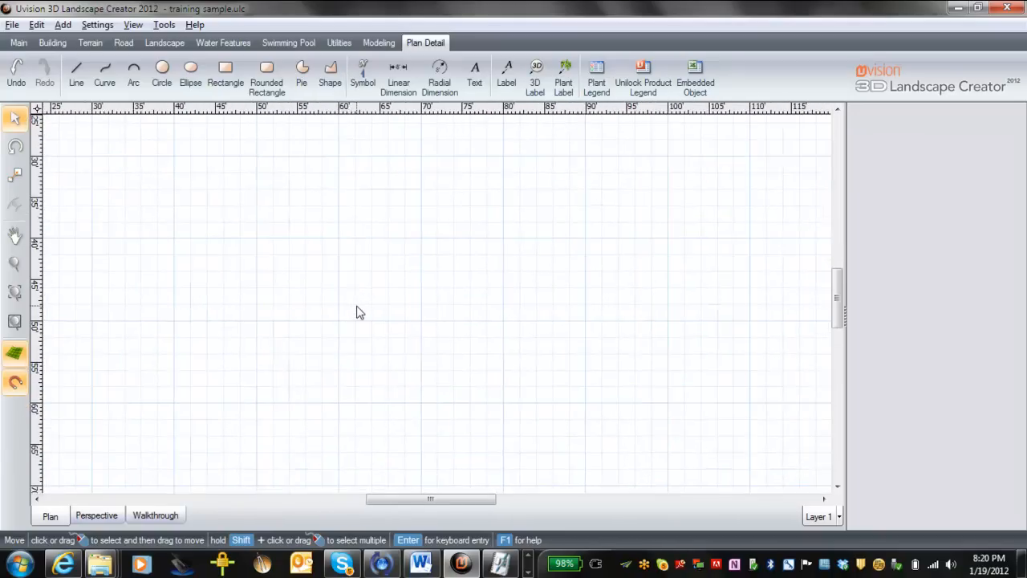
scroll(217, 241, "up", 1)
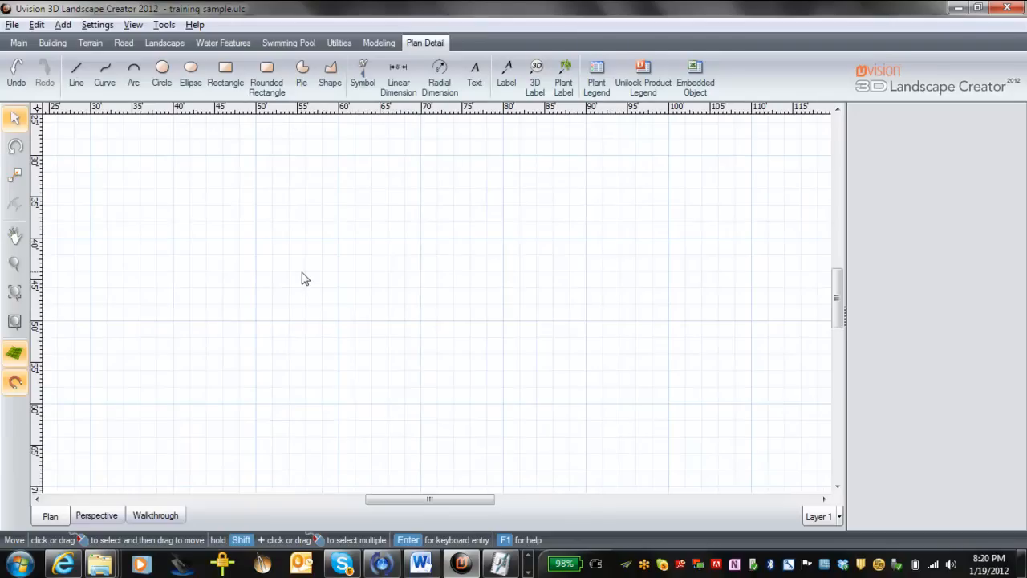
left_click(53, 43)
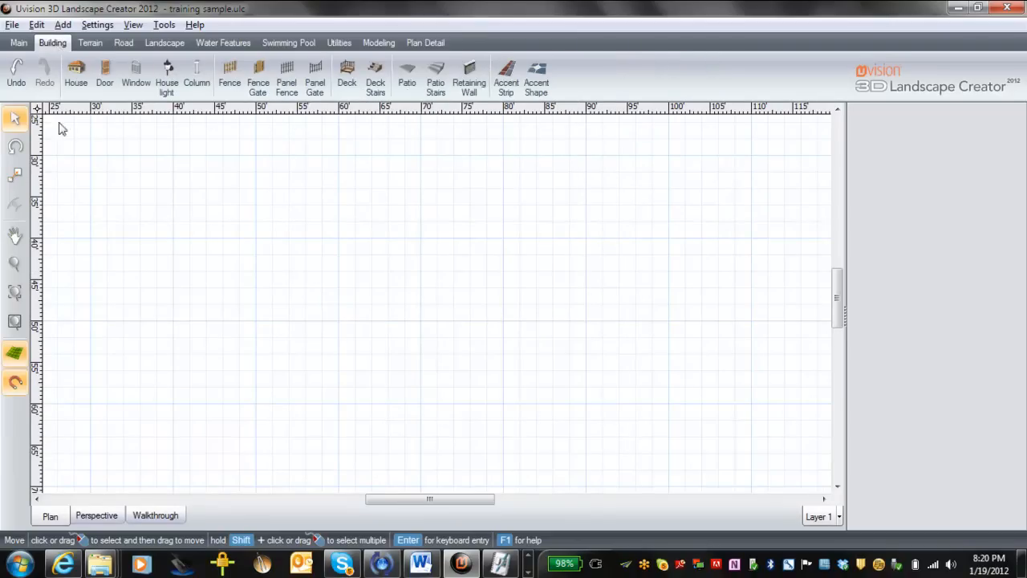
left_click(75, 76)
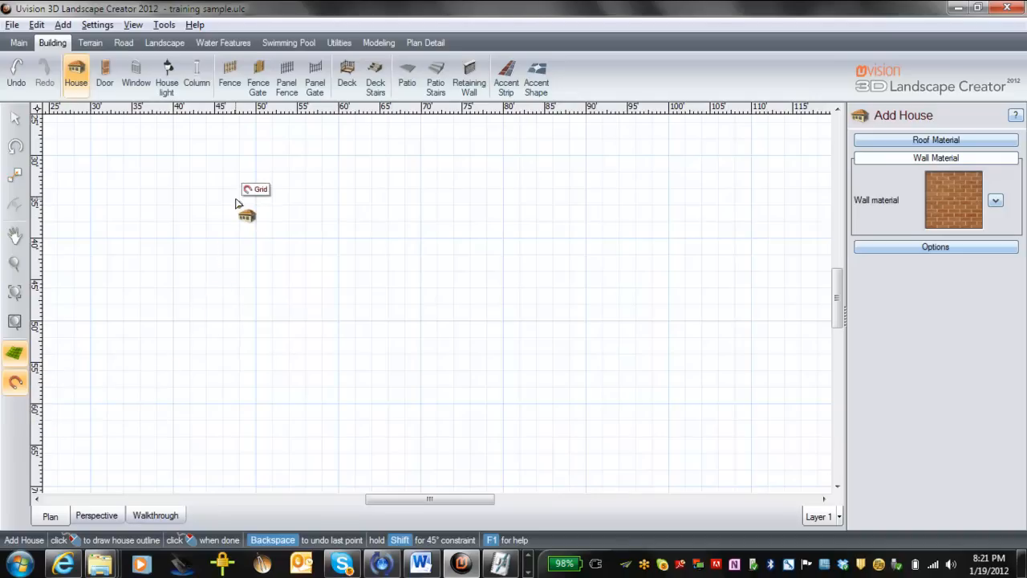
left_click(178, 159)
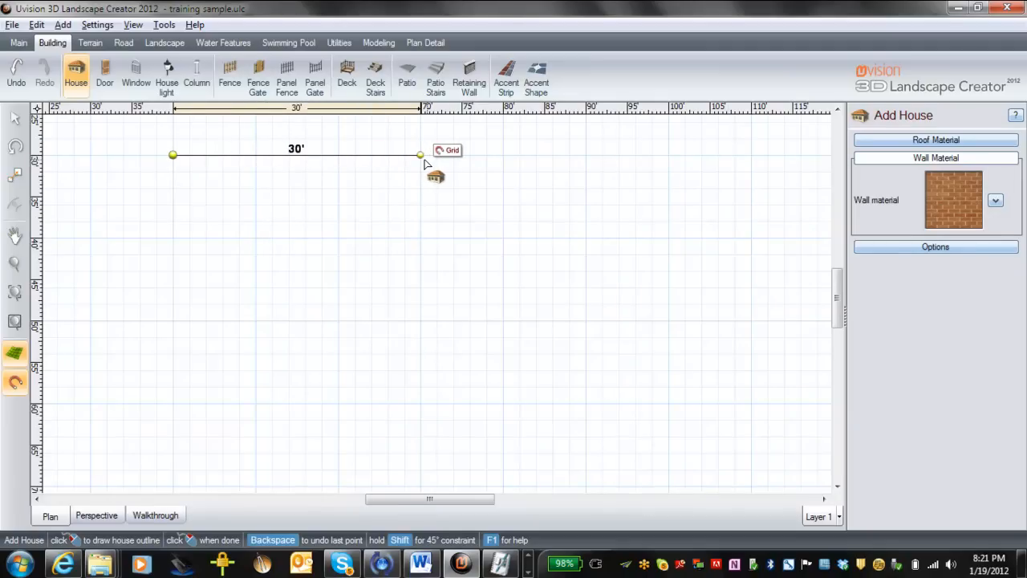
left_click(424, 163)
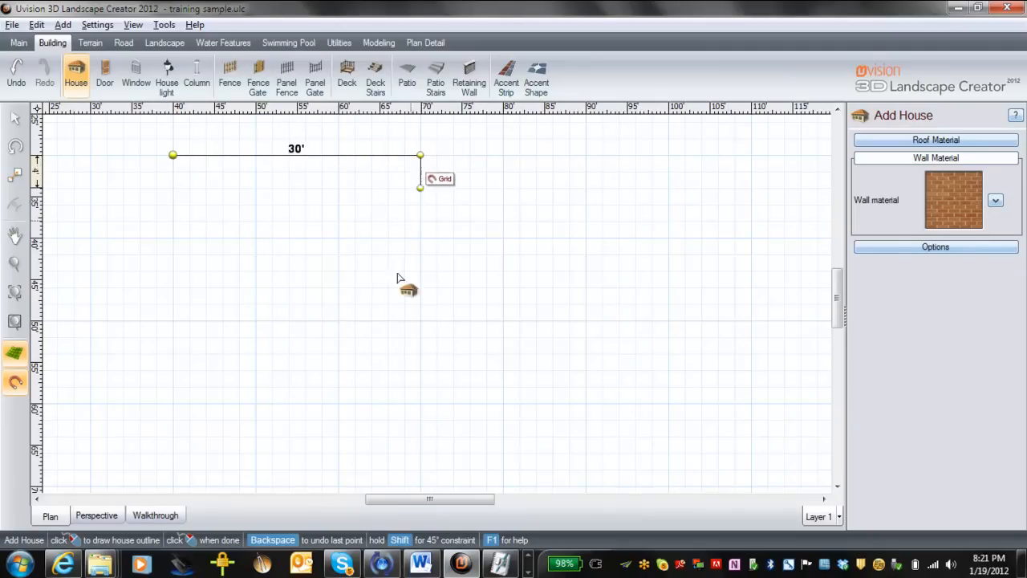
middle_click_drag(426, 443, 434, 350)
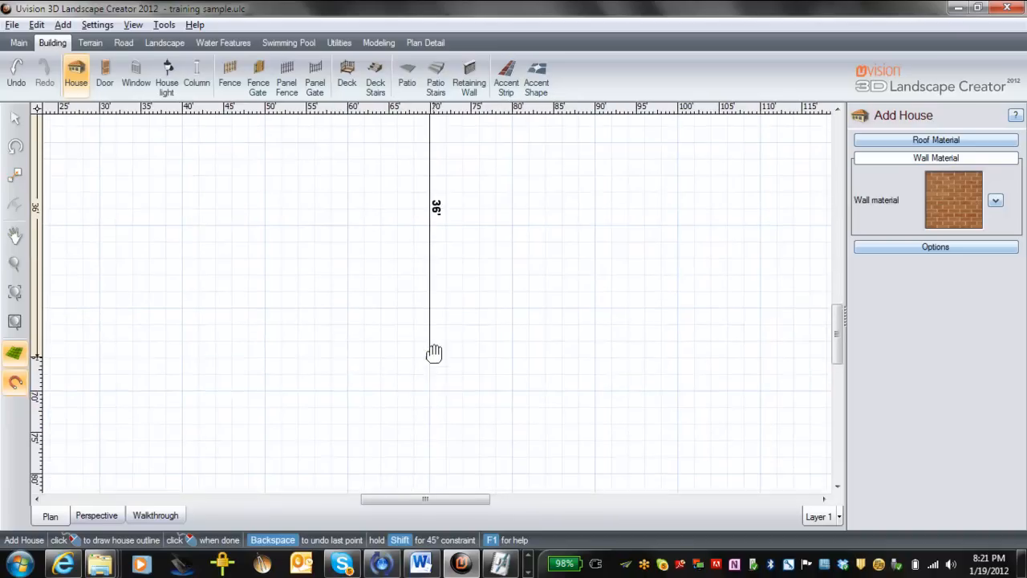
left_click(430, 429)
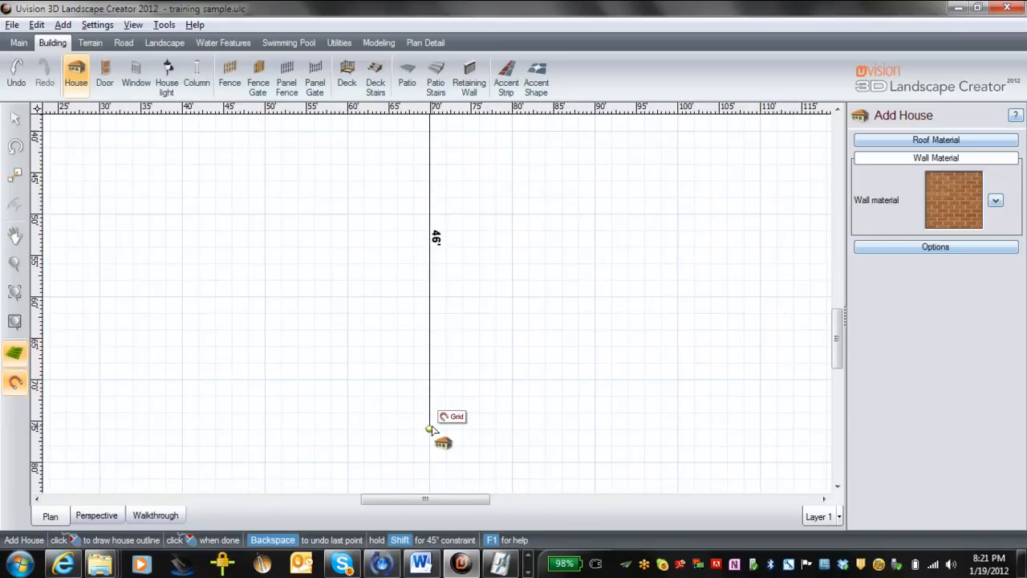
- Complete the L-shaped house outline with a 40' south wall, a 16' west wall and a 10' inward jog, closing it at the starting point
left_click(99, 430)
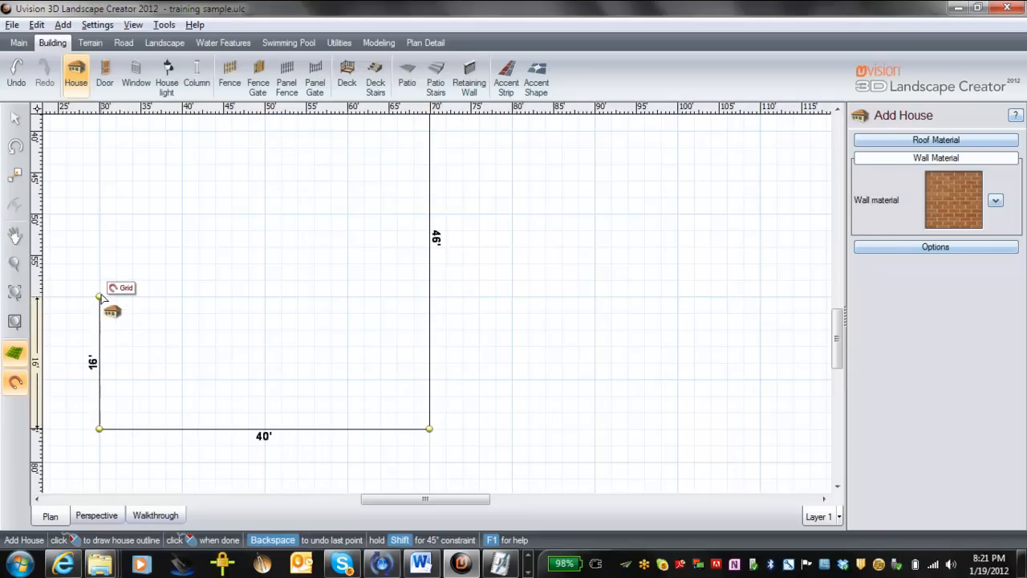
left_click(100, 298)
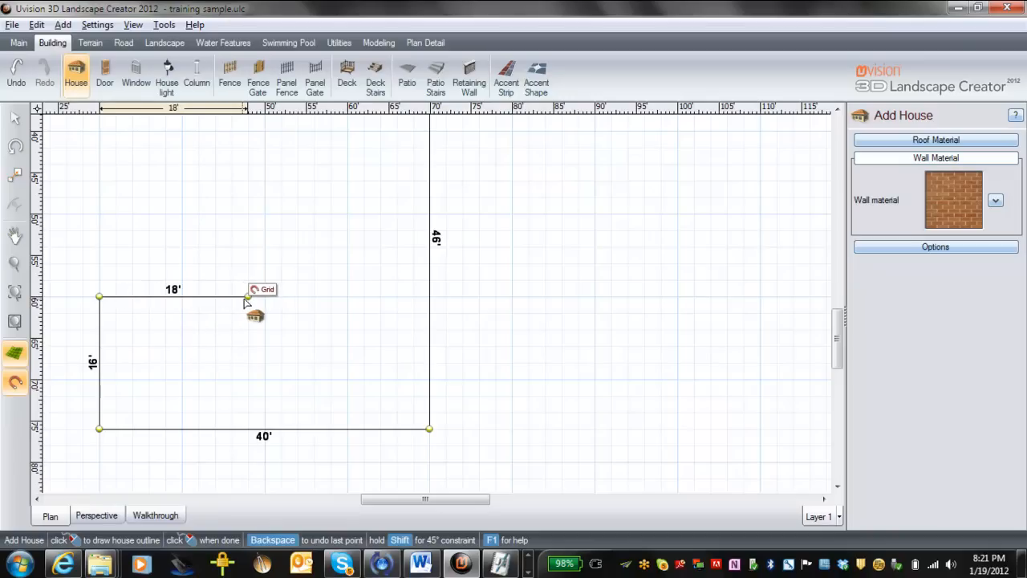
left_click(184, 298)
middle_click_drag(184, 179, 156, 366)
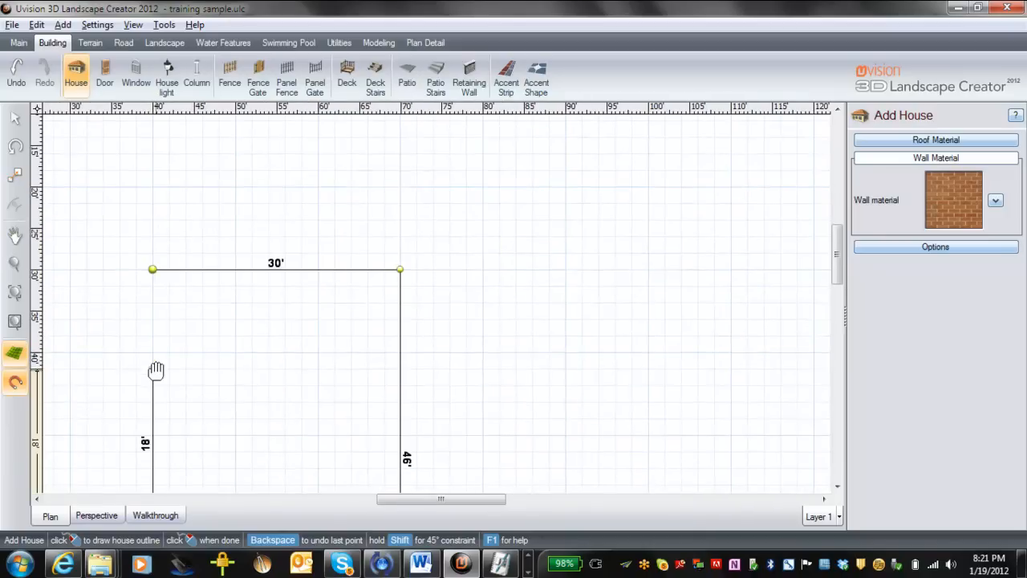
left_click(154, 272)
scroll(264, 432, "up", 2)
scroll(263, 432, "down", 4)
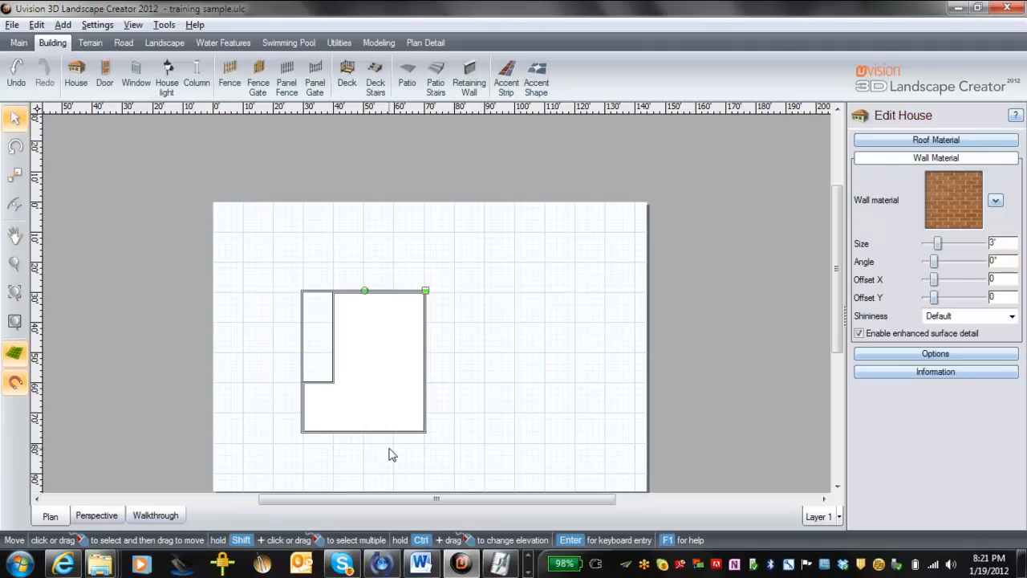
- Move the house toward the middle of the plan page and view it close up in perspective
left_click_drag(372, 369, 417, 362)
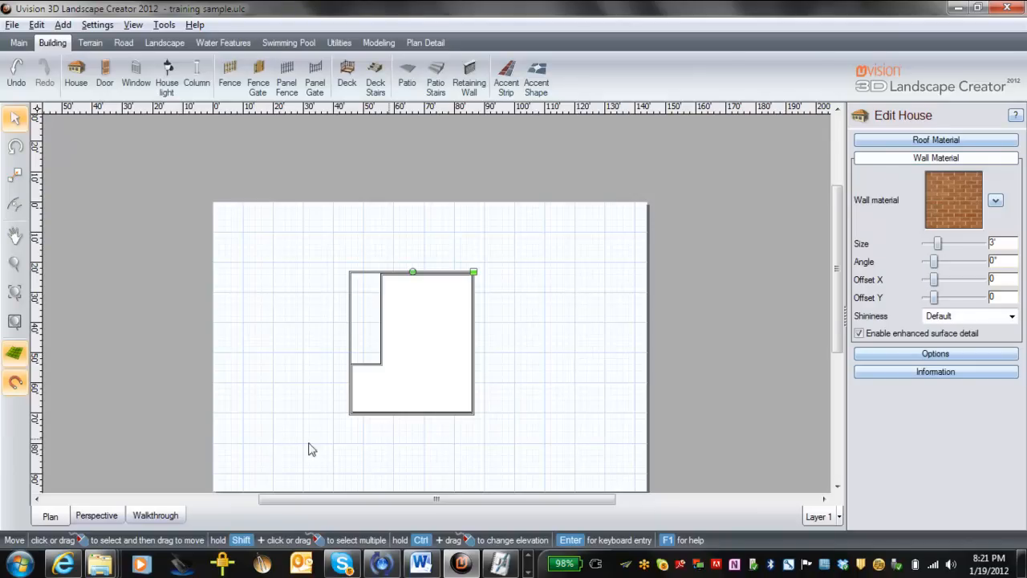
left_click(97, 517)
scroll(281, 460, "up", 5)
middle_click_drag(595, 411, 829, 372)
middle_click_drag(366, 344, 375, 409)
middle_click_drag(375, 455, 357, 428)
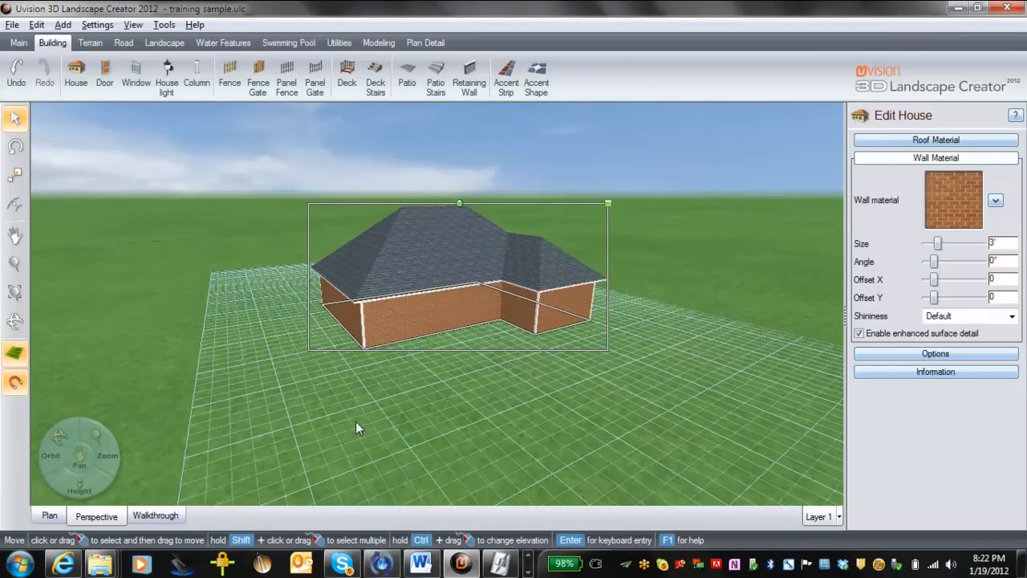
scroll(401, 401, "up", 3)
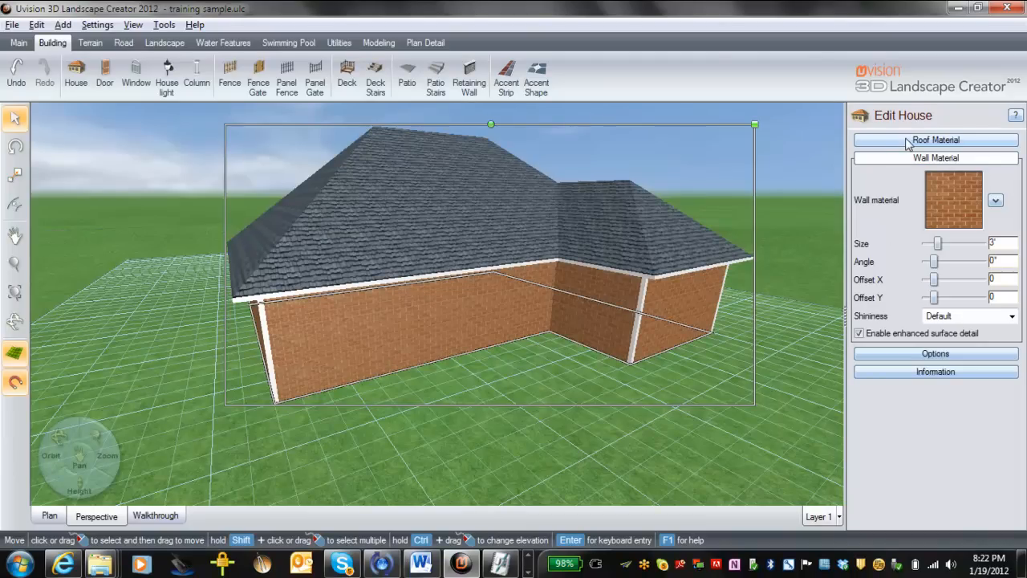
- Remove the corner trim from the house
left_click(915, 355)
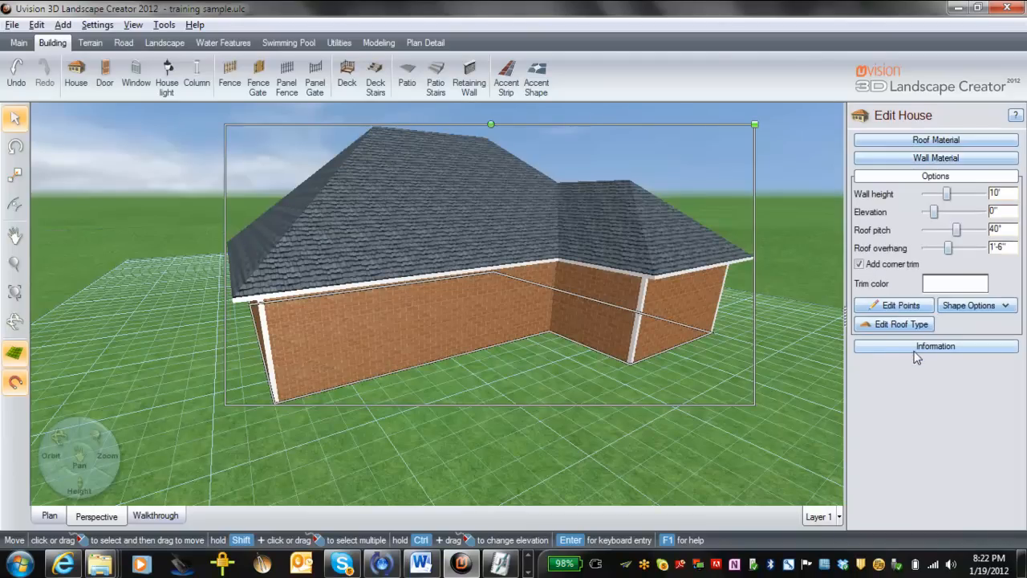
left_click(858, 264)
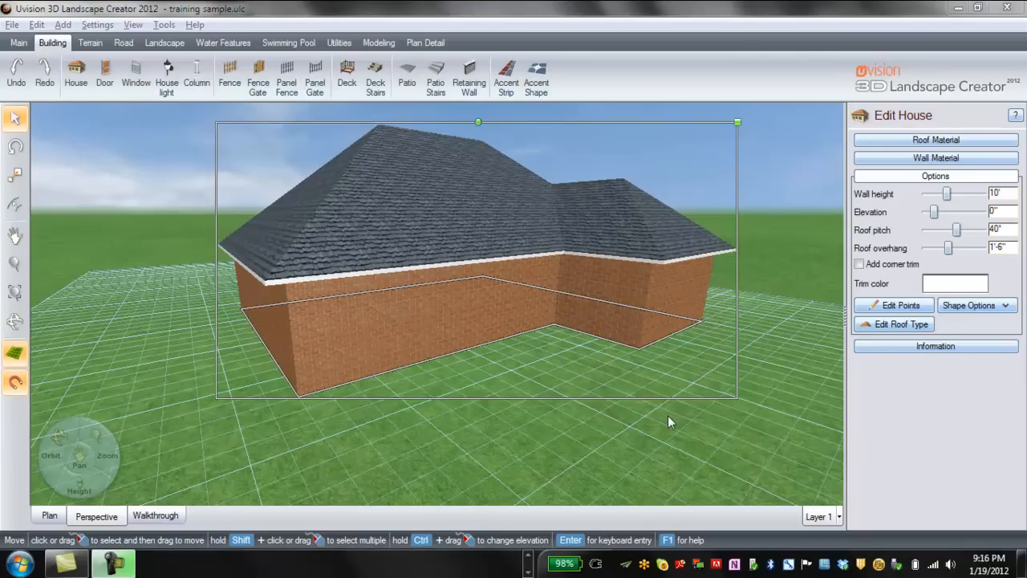
- Change the house's wall material from brick to the green Wood siding Wall66
left_click(952, 159)
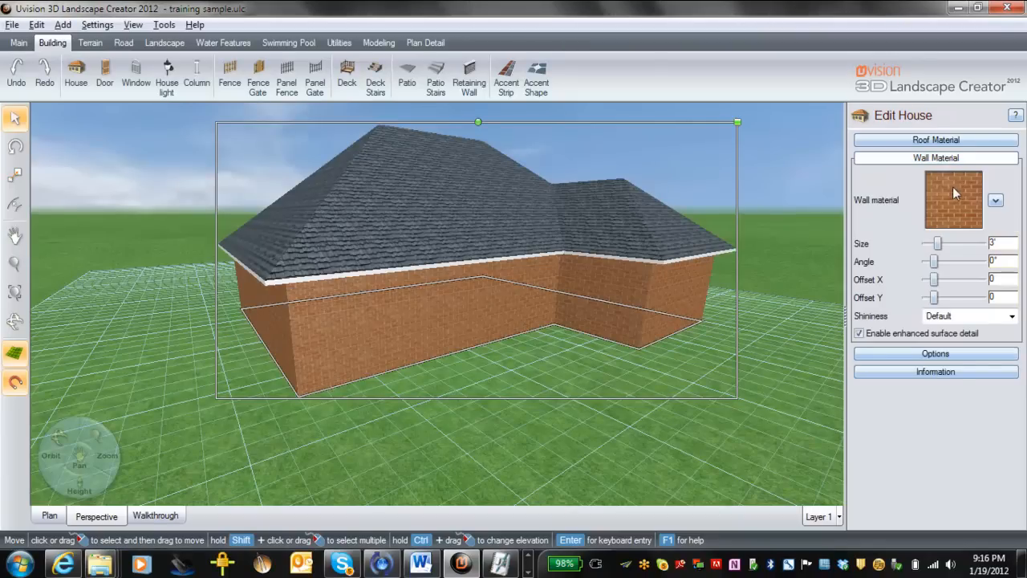
left_click(954, 195)
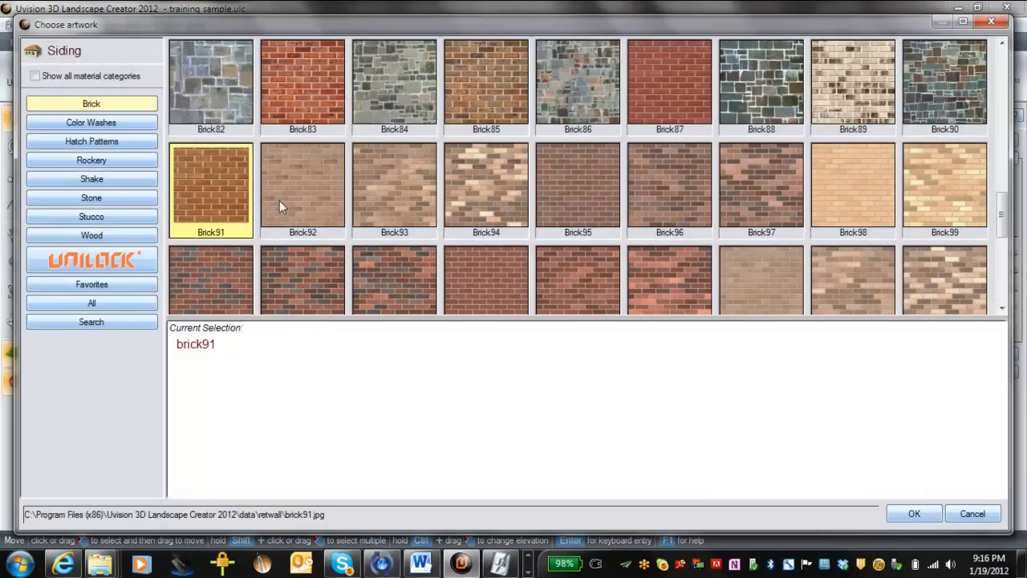
scroll(353, 181, "down", 4)
scroll(353, 182, "up", 6)
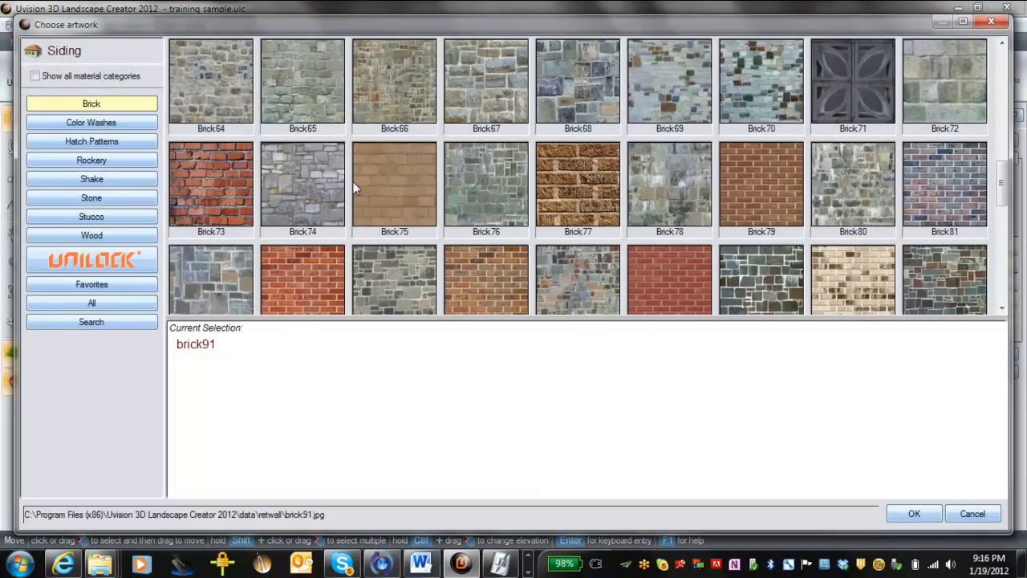
left_click(117, 235)
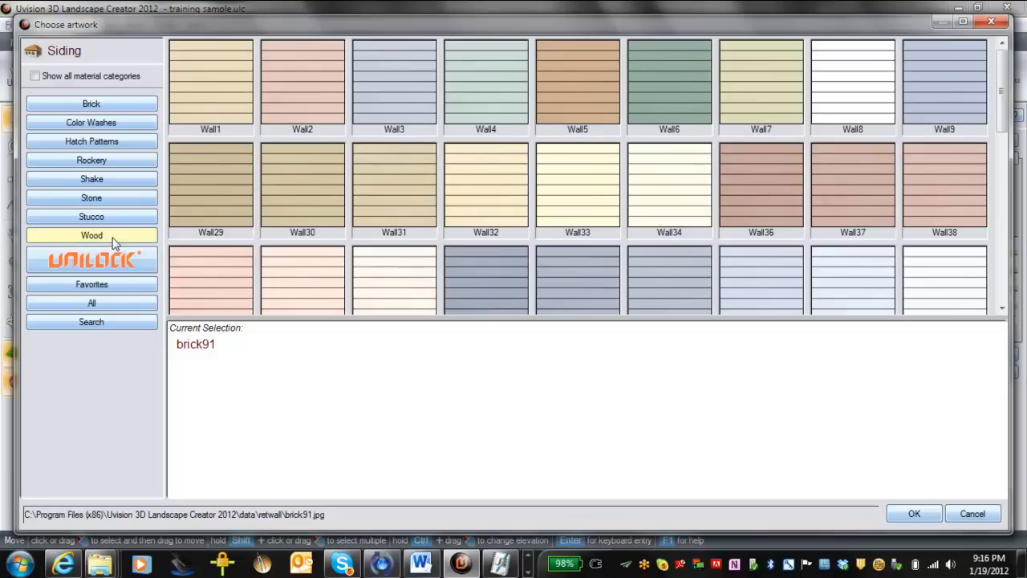
scroll(681, 157, "down", 3)
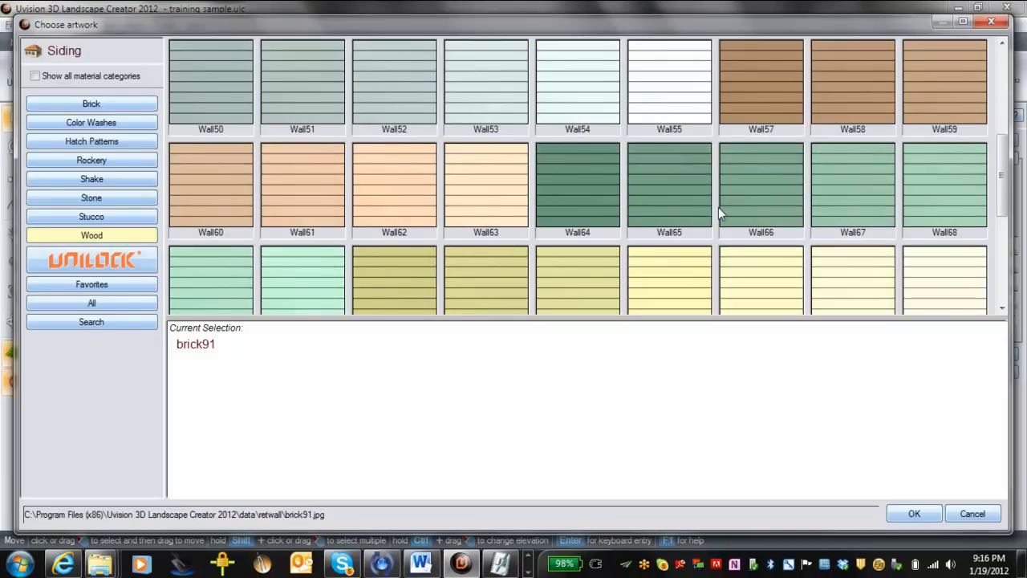
double_click(768, 200)
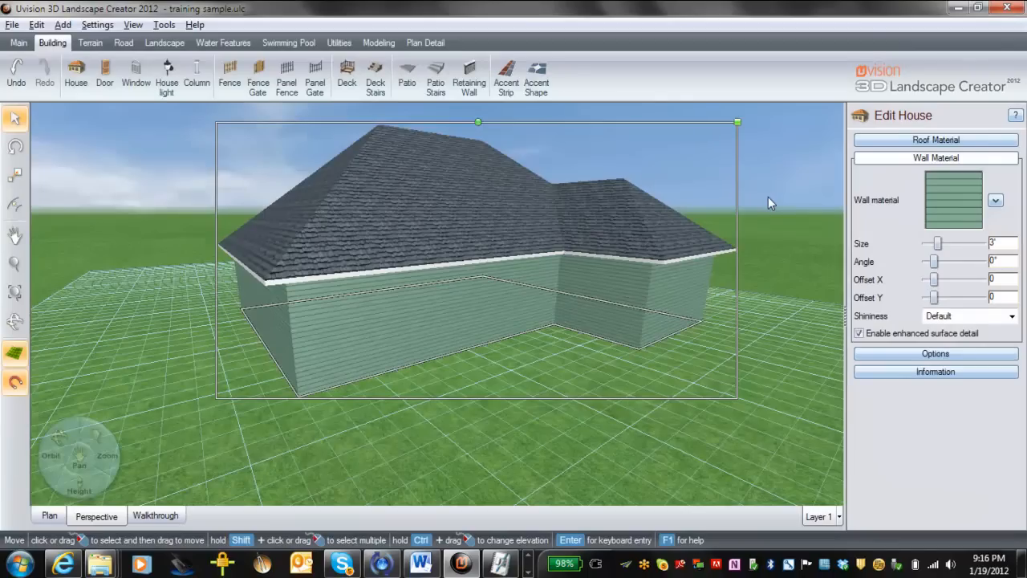
middle_click_drag(758, 299, 768, 327)
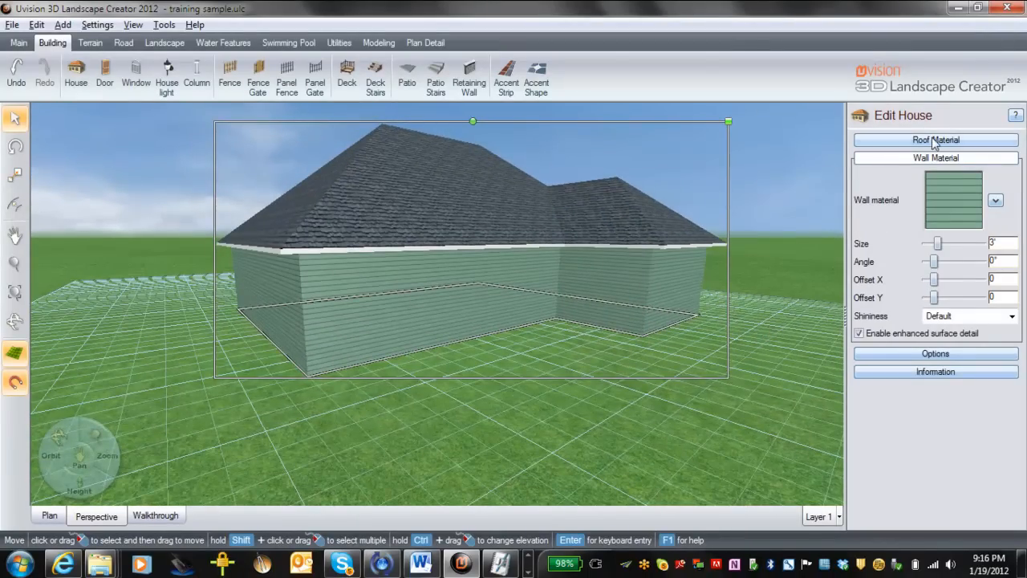
- Add corner trim to the house and keep the trim color white
left_click(952, 354)
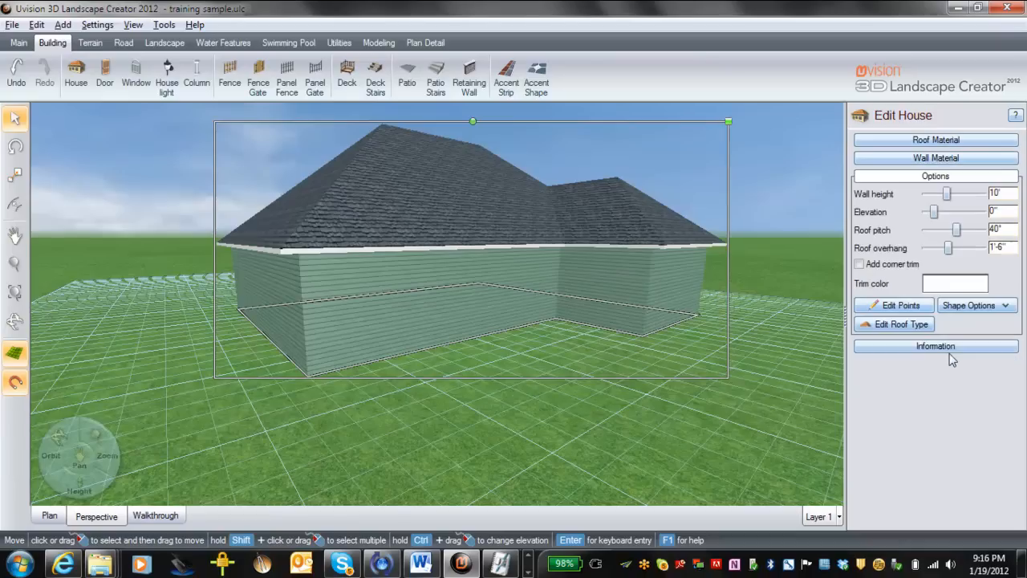
left_click(860, 264)
middle_click_drag(725, 302, 619, 306)
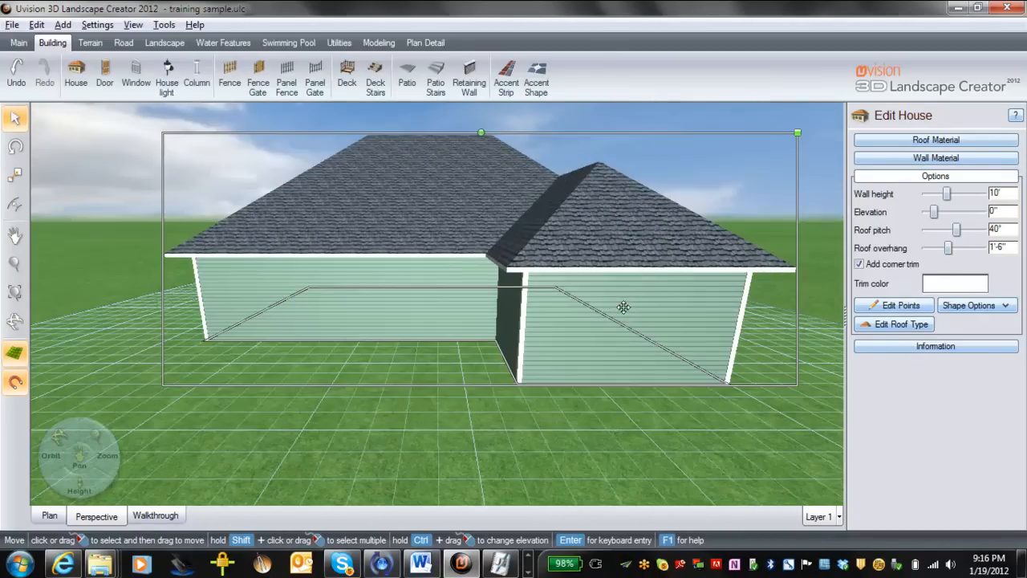
left_click(944, 287)
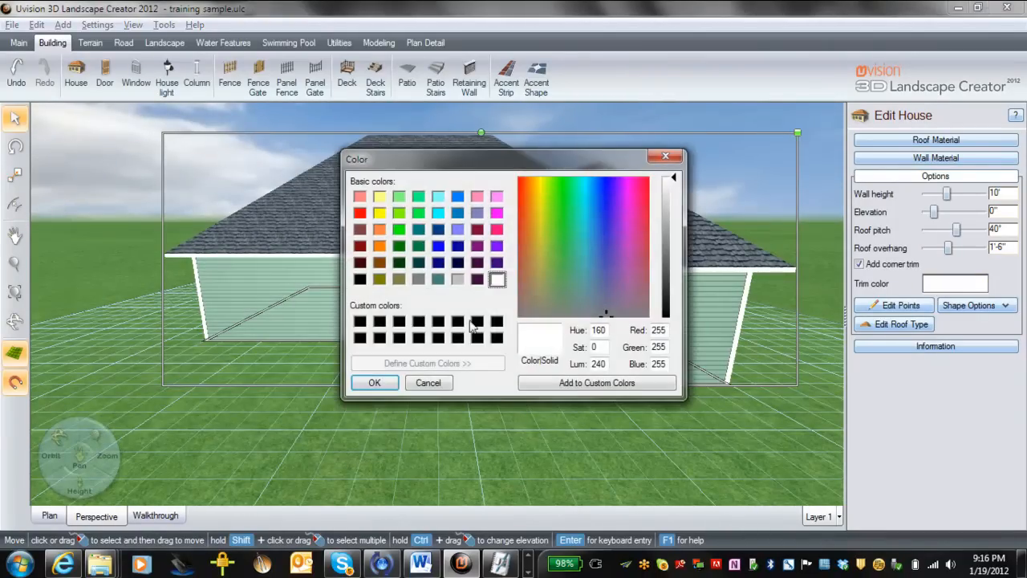
left_click(375, 383)
middle_click_drag(378, 381, 458, 382)
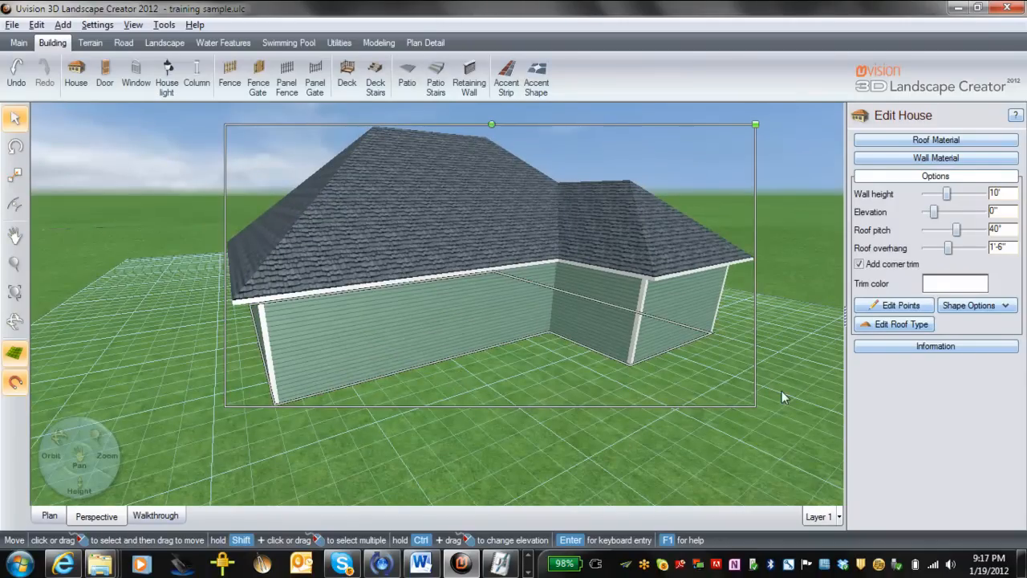
- Apply a dark reddish-brown Shake texture as the house's roof material in the perspective view
left_click(951, 142)
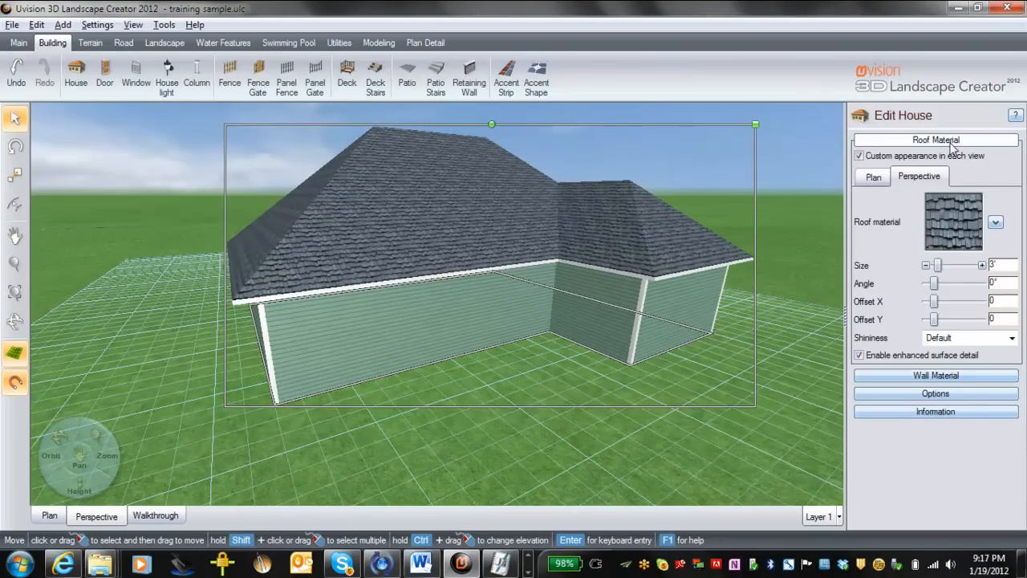
left_click(952, 222)
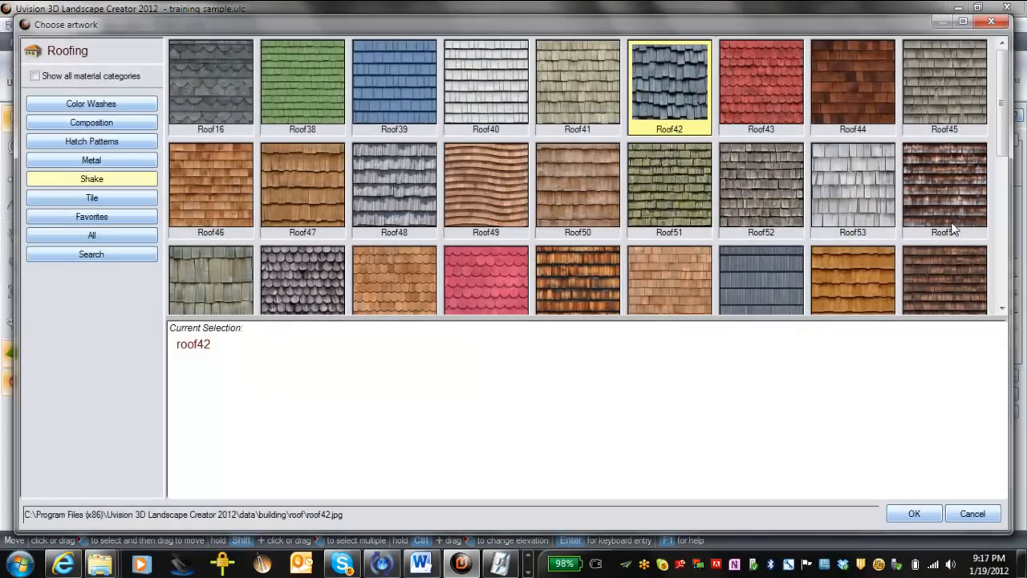
double_click(951, 210)
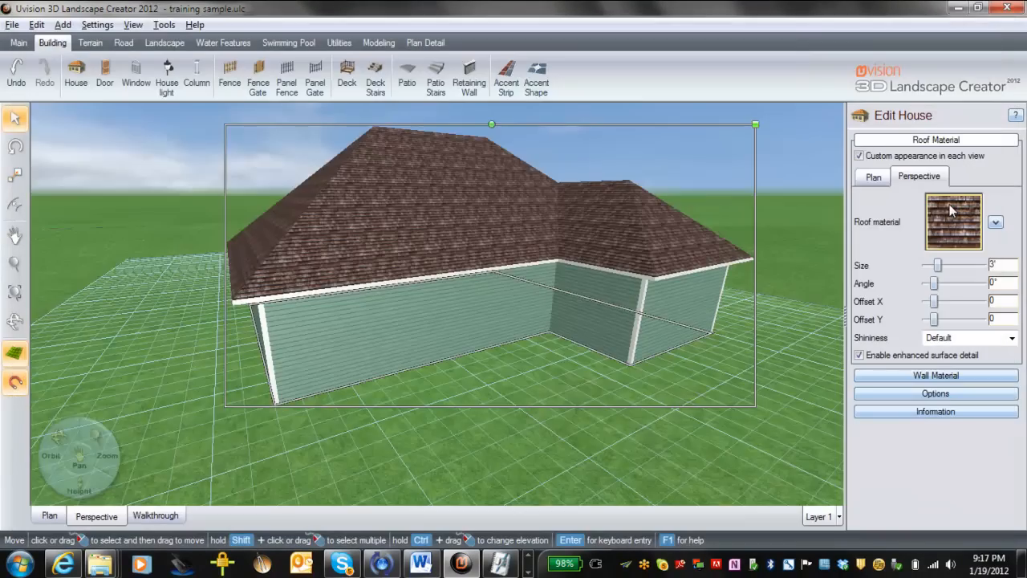
middle_click_drag(731, 327, 769, 353)
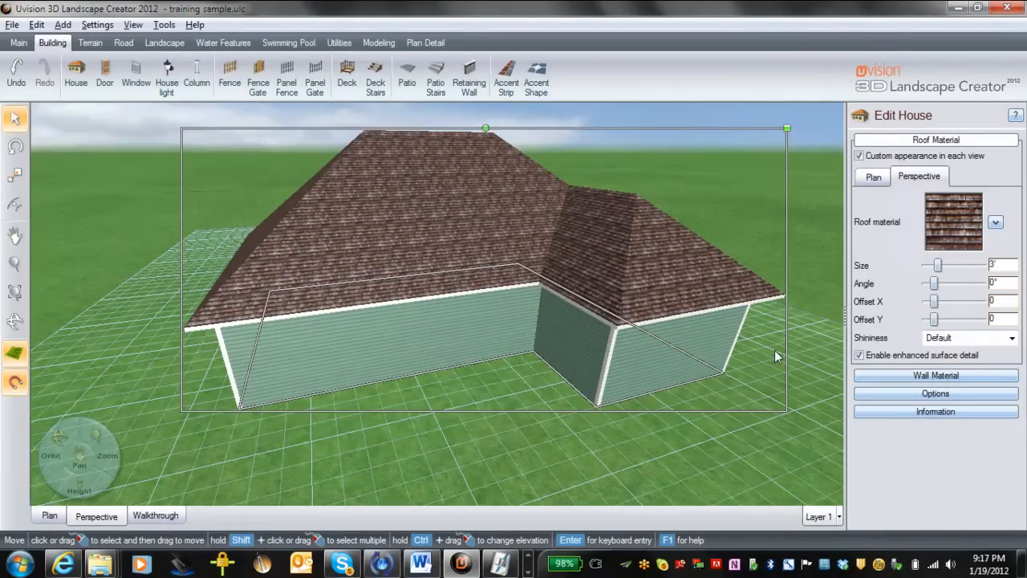
- Try a gable roof over the house's long wall beside the jog and return it to hip
left_click(922, 393)
left_click(903, 325)
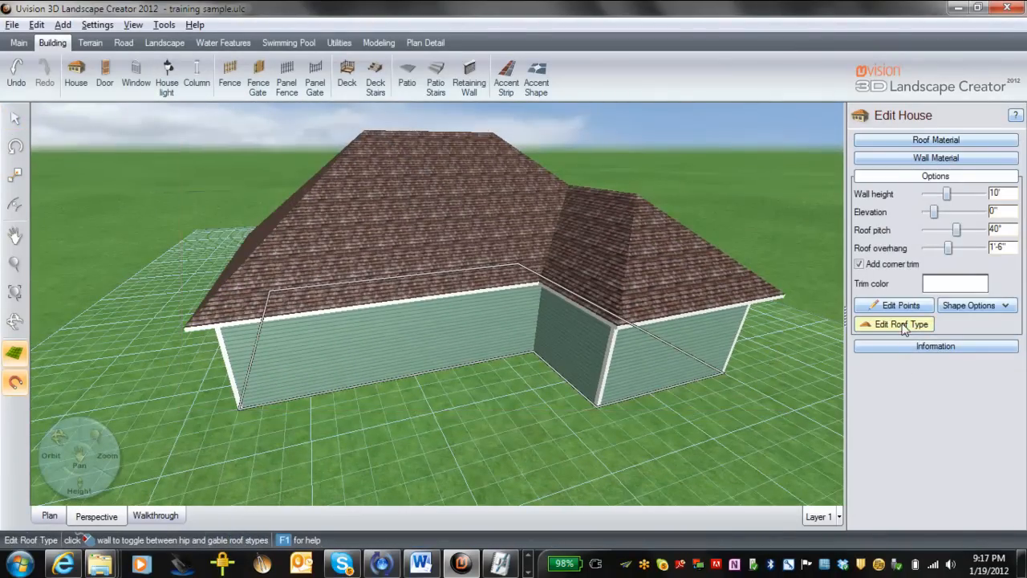
left_click(469, 306)
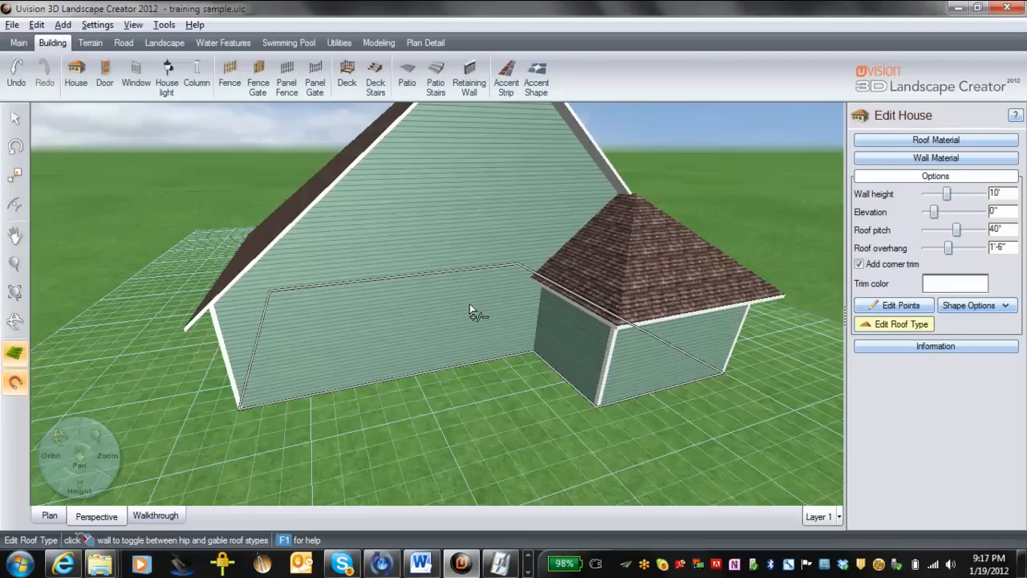
left_click(470, 305)
- Try a gable roof over the house's adjacent end wall and return it to a hip roof
right_click_drag(195, 347, 346, 356)
left_click(379, 349)
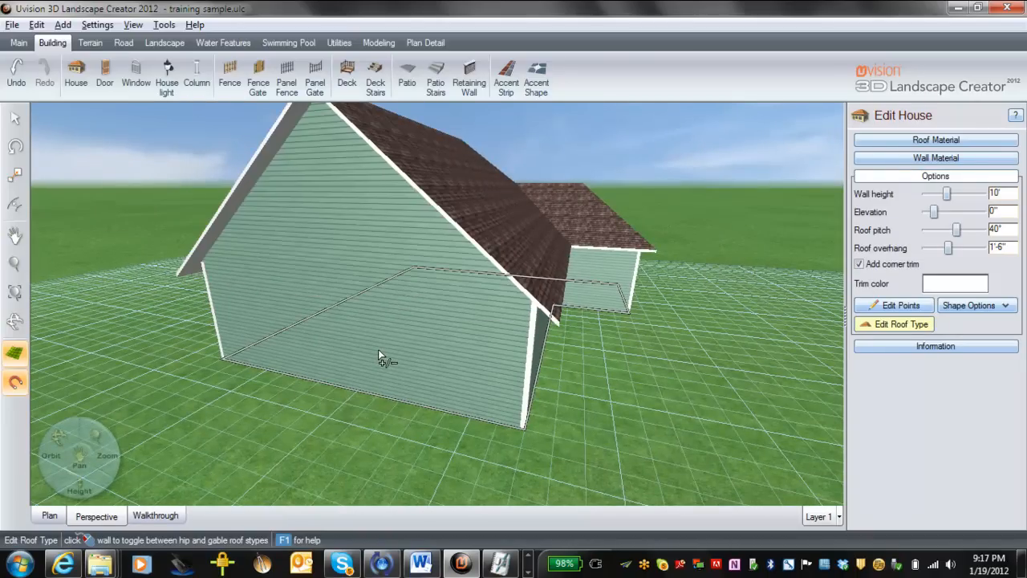
left_click(378, 350)
right_click_drag(413, 362, 315, 364)
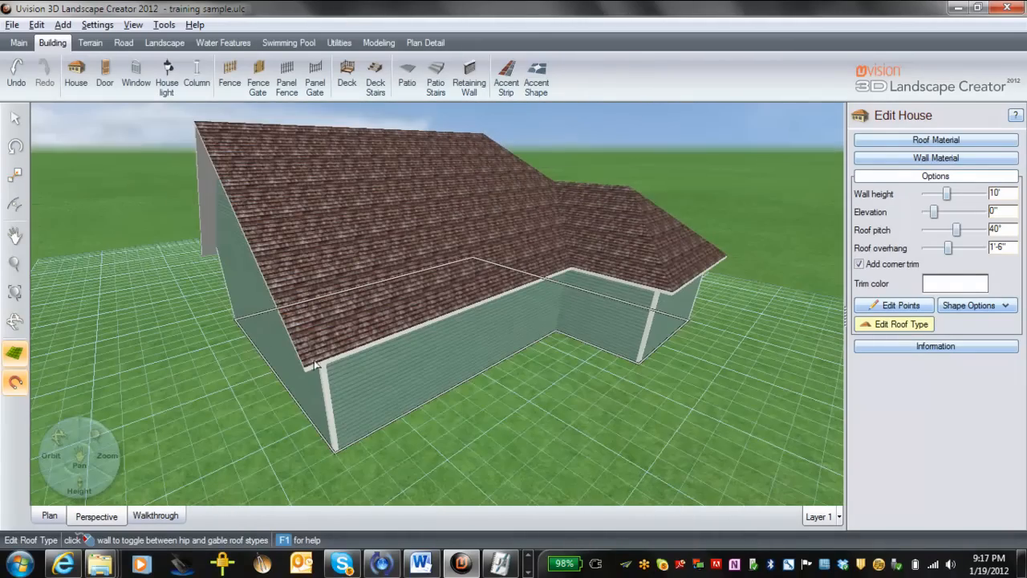
left_click(252, 328)
right_click_drag(646, 429, 616, 409)
- Set the house's wall height to 10'-11" and its roof overhang to 1'-5"
left_click(936, 159)
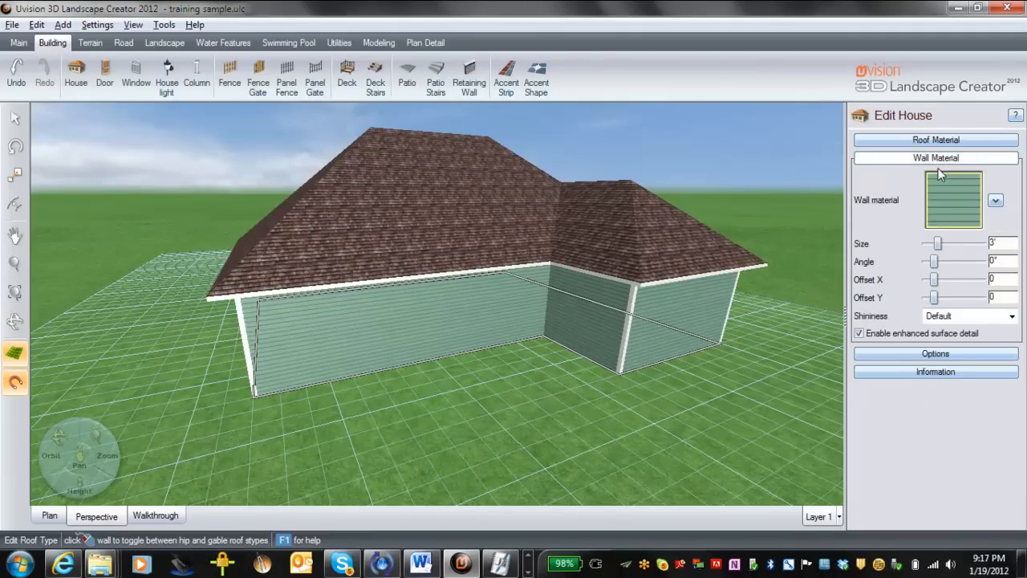
left_click(936, 353)
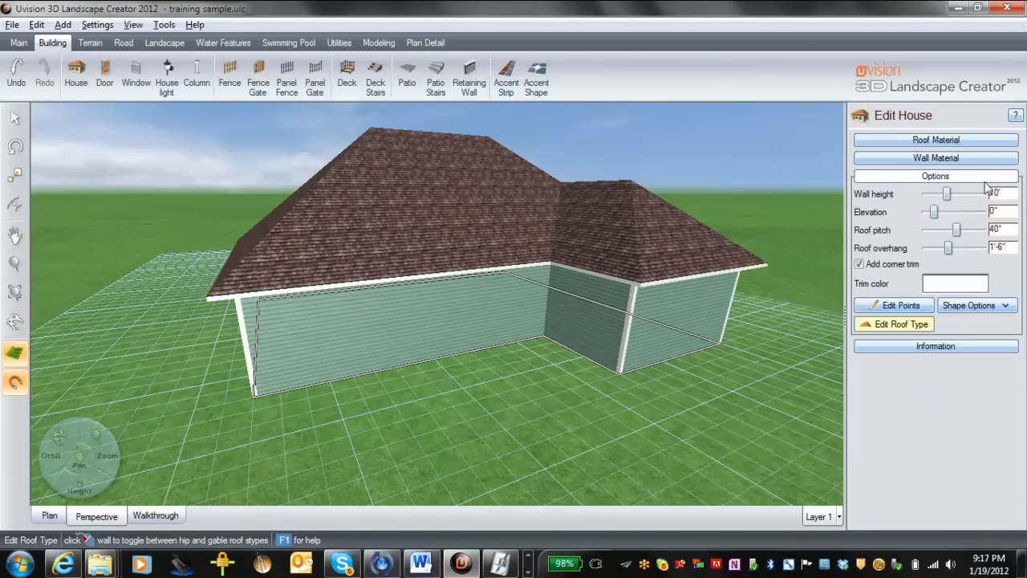
left_click_drag(961, 195, 950, 194)
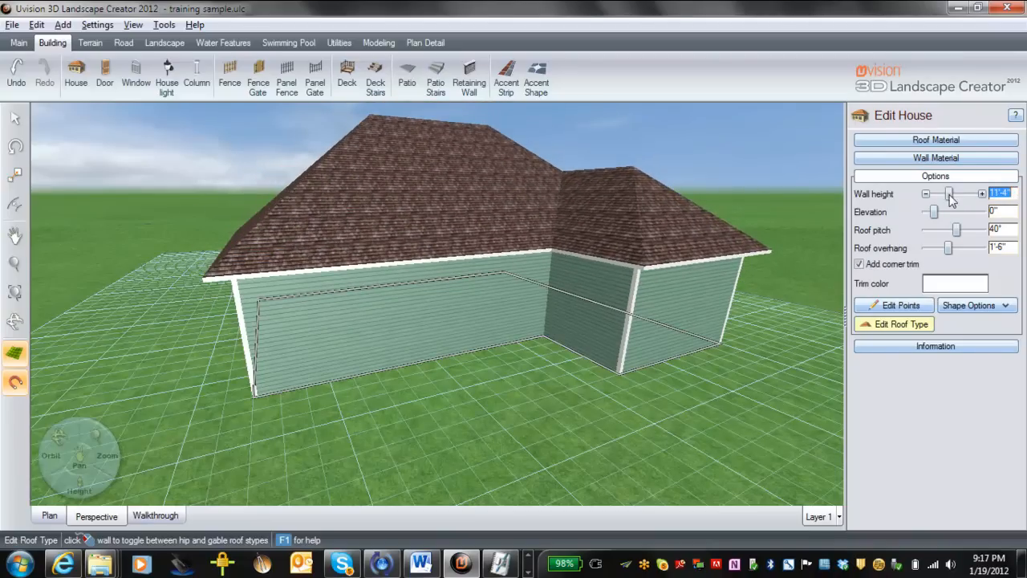
left_click_drag(956, 229, 948, 247)
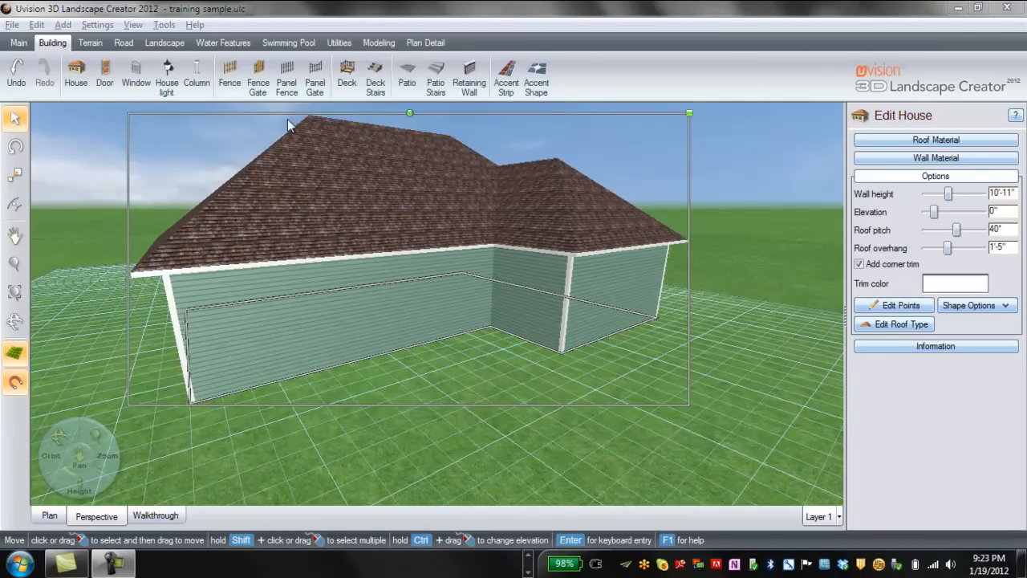
- Add the wooden entry door Door3 to the long wall near the house's inner corner
left_click(105, 77)
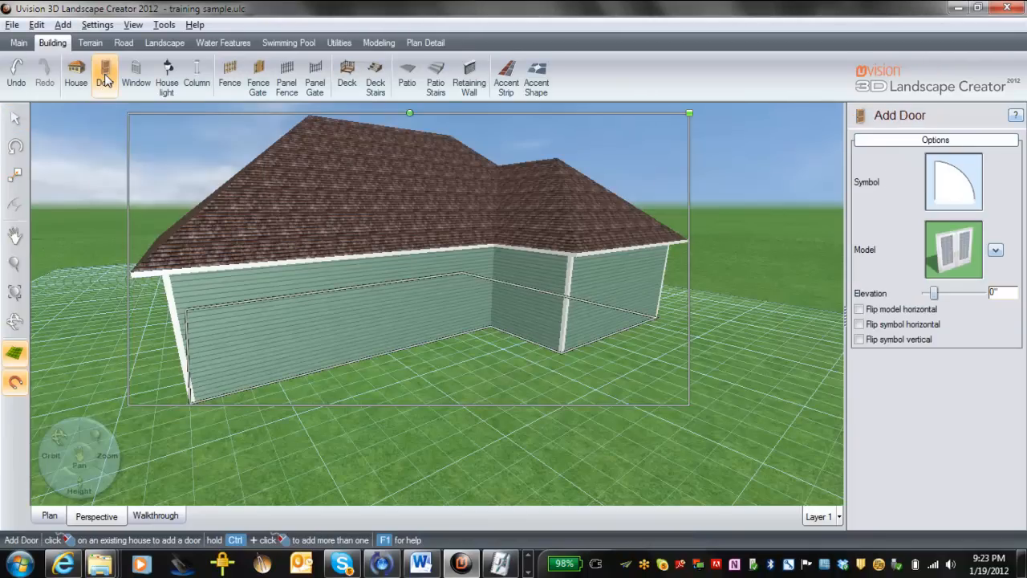
left_click(949, 269)
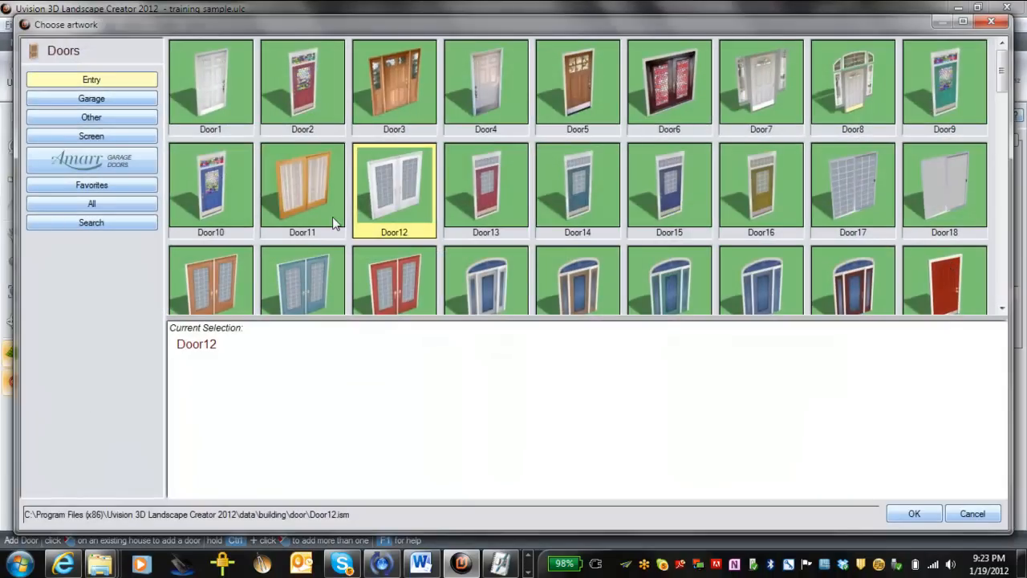
double_click(399, 94)
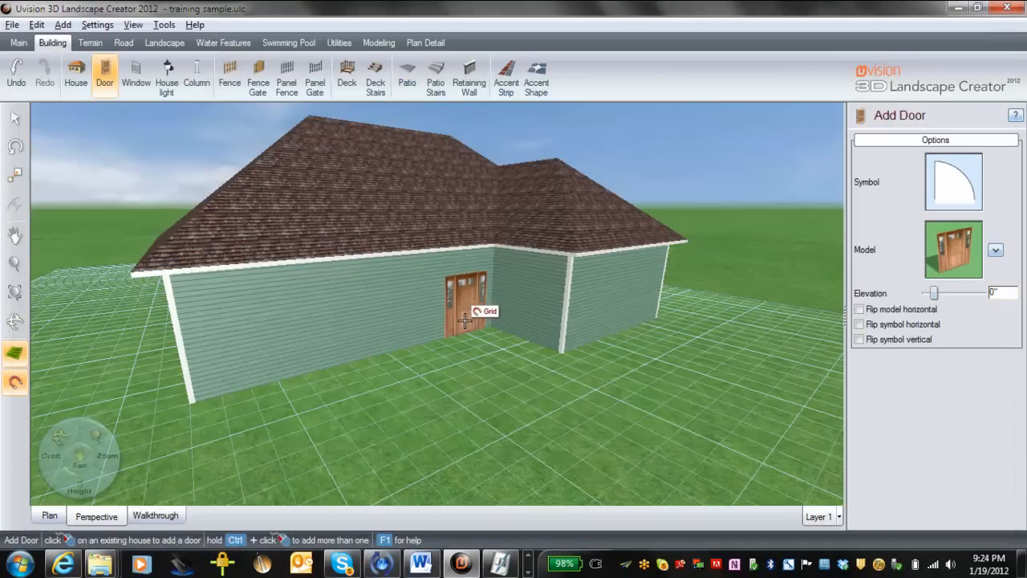
left_click(459, 322)
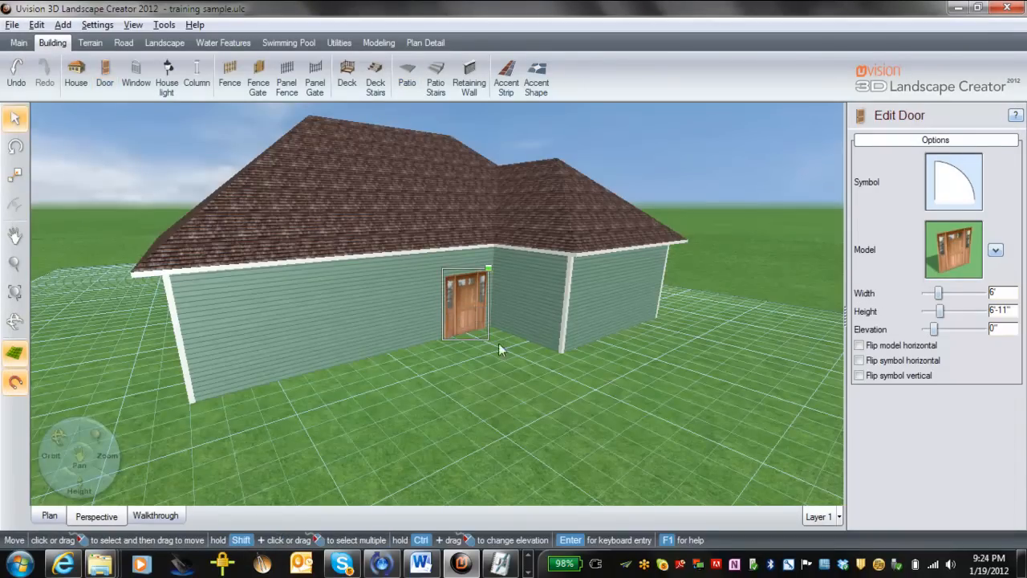
- Raise the entry door to an elevation of 1'-6"
left_click(982, 330)
left_click(983, 330)
left_click(983, 330)
left_click(983, 330)
left_click(927, 330)
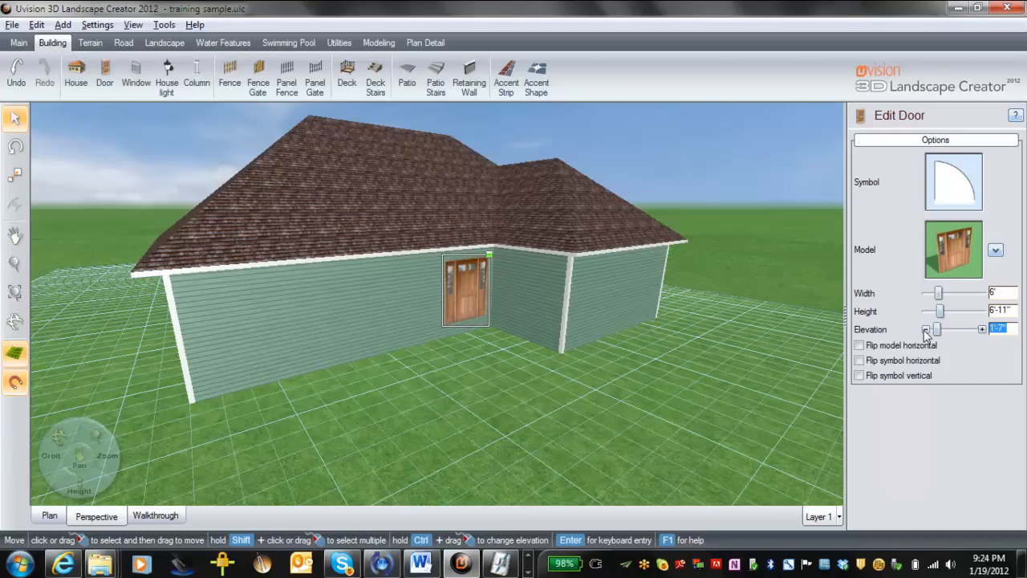
left_click(926, 330)
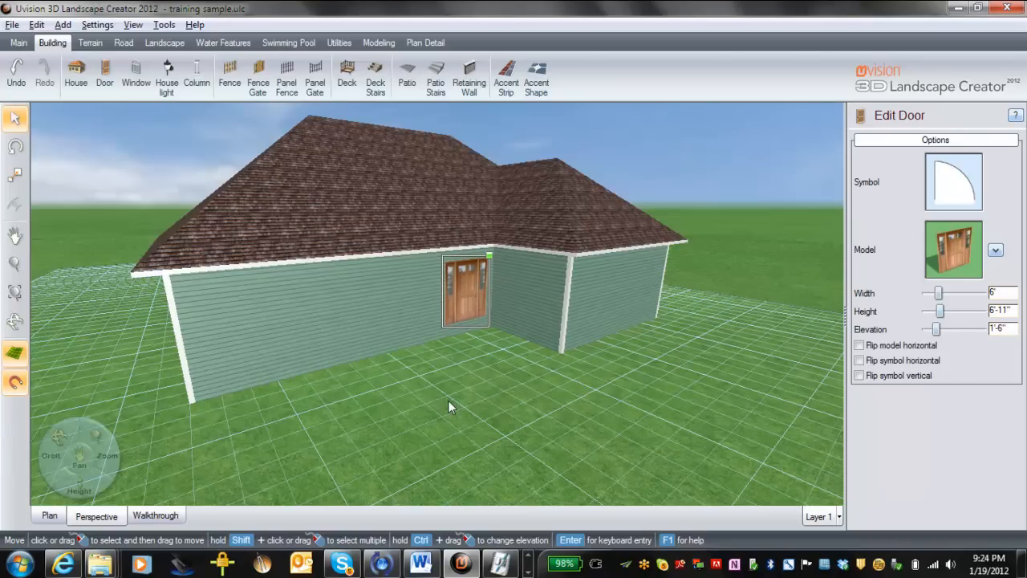
mouse_move(472, 404)
middle_mouse_down()
mouse_move(426, 406)
mouse_move(465, 404)
middle_mouse_up()
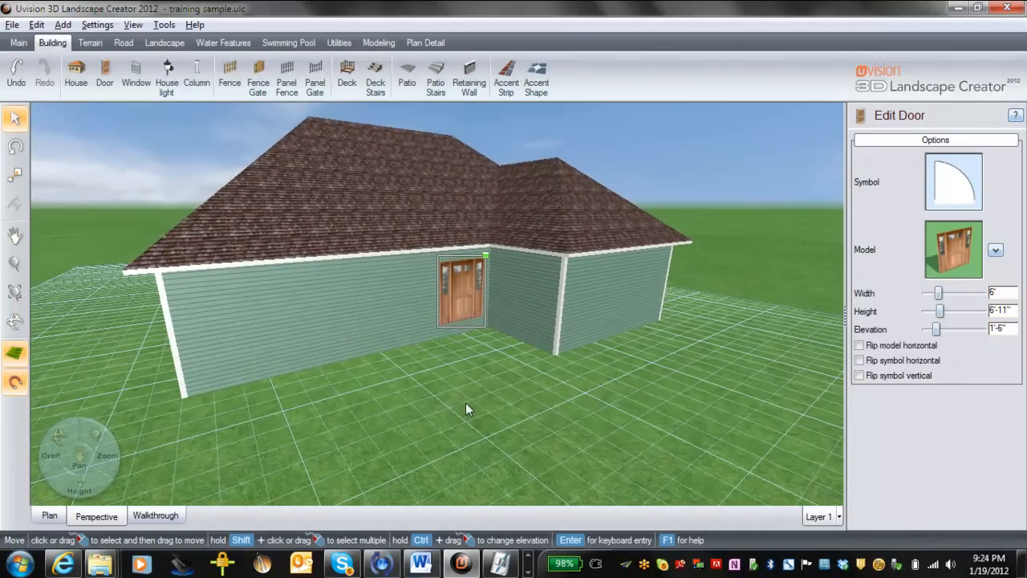
- Add three Window13b windows side by side along the long wall beside the wooden entry door
left_click(575, 410)
left_click(135, 73)
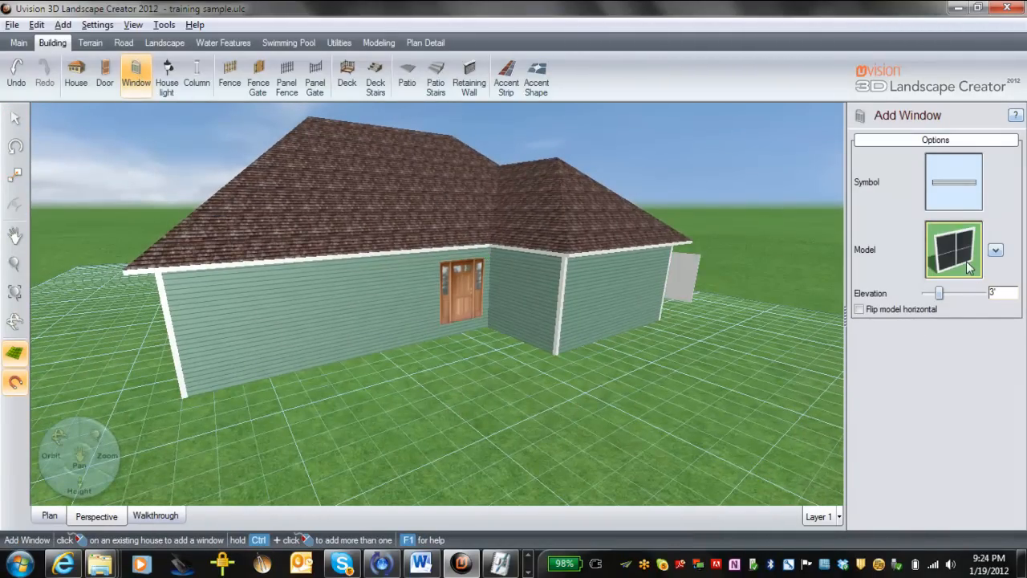
left_click(972, 262)
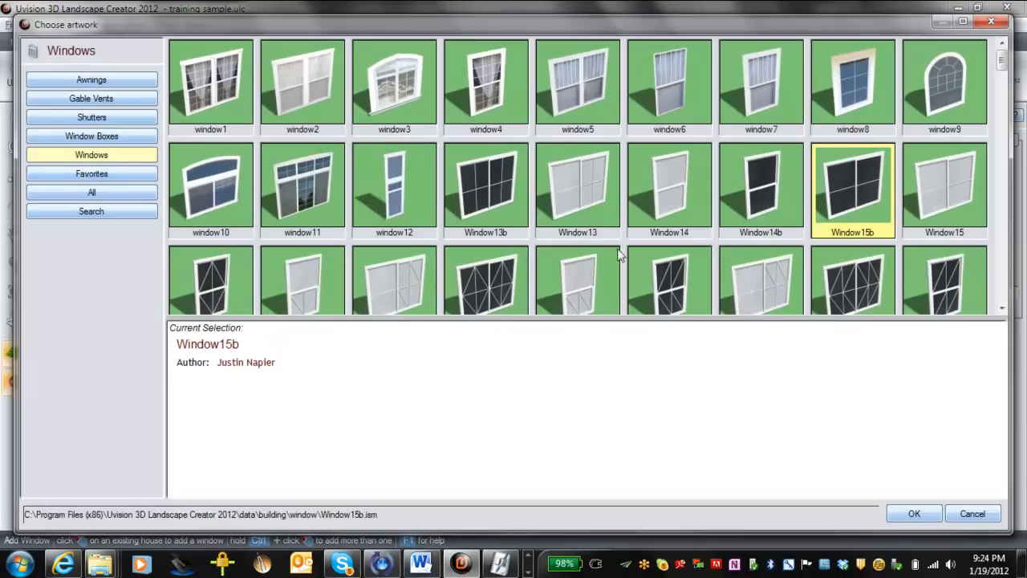
double_click(502, 202)
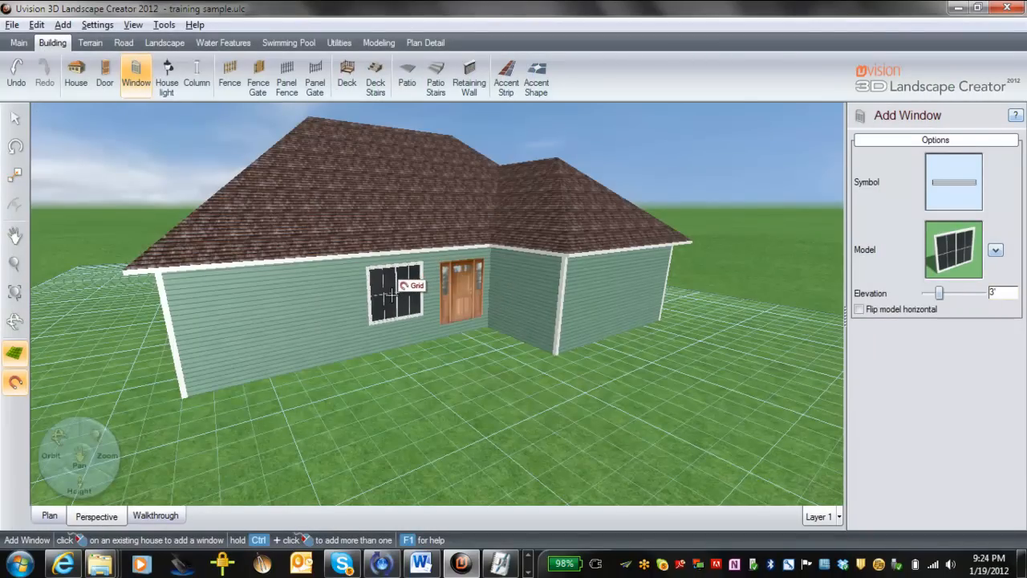
left_click(392, 294)
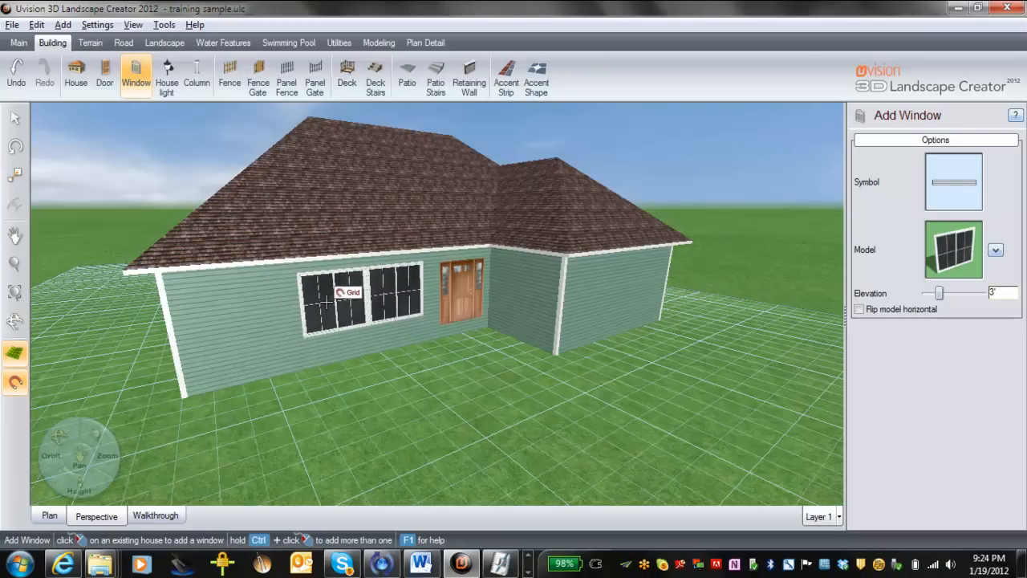
left_click(326, 302)
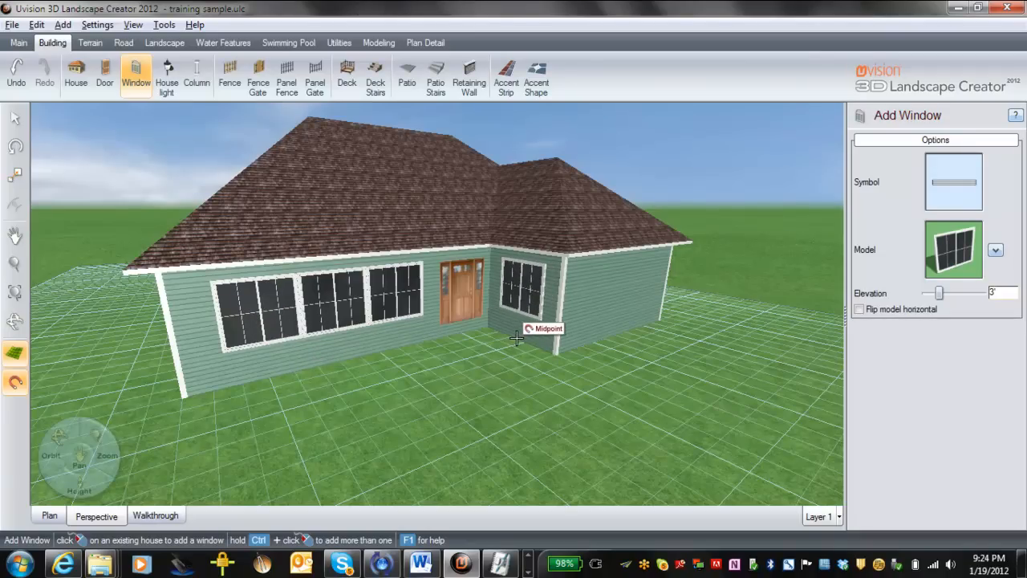
- Add one Window13b window to the end wall around the corner from the three windows
middle_click_drag(327, 355, 988, 346)
middle_click_drag(305, 429, 441, 430)
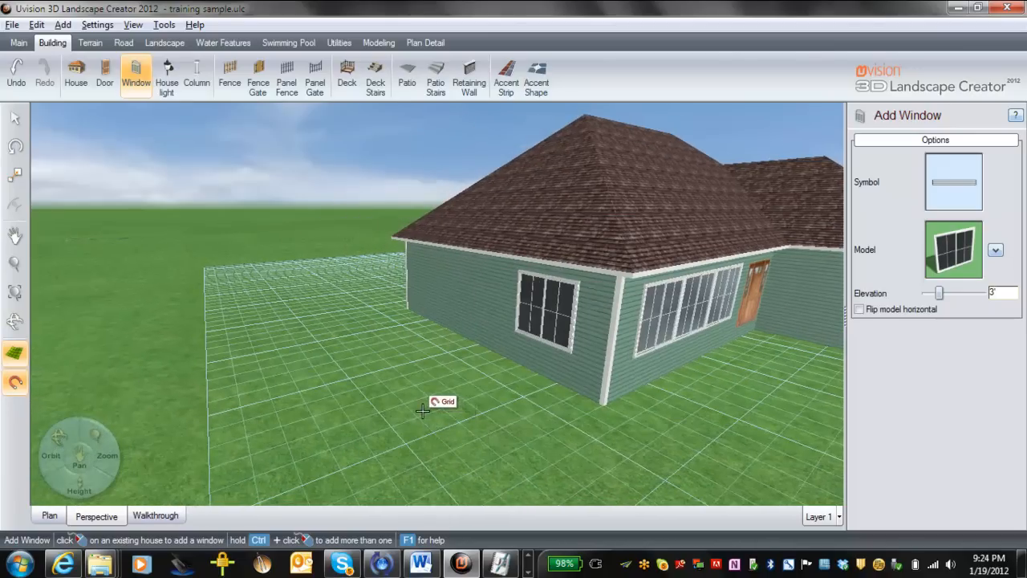
left_click(426, 415)
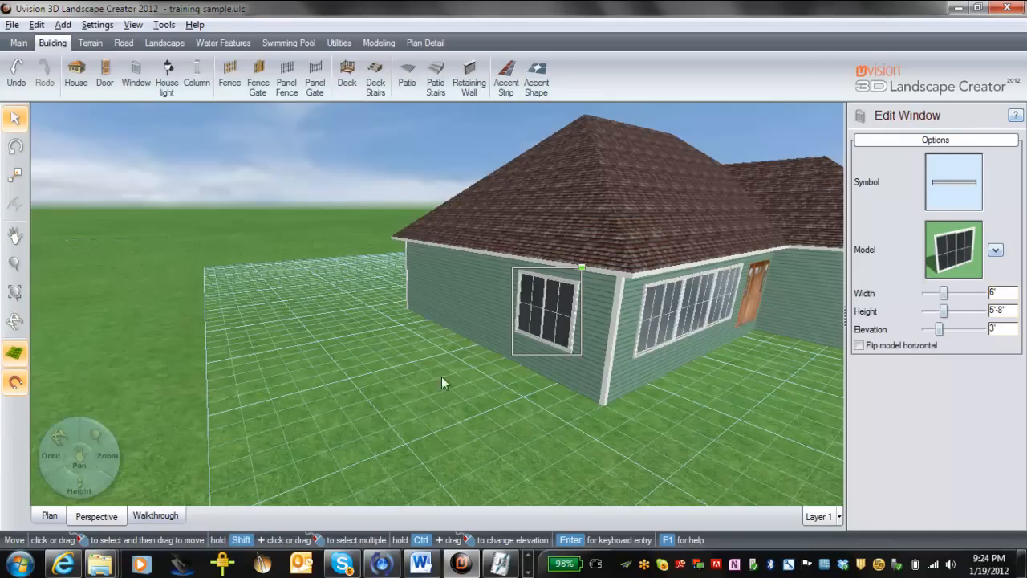
- Add Garage door1 to the front wall of the projecting wing
right_click_drag(475, 415, 436, 407)
middle_click_drag(746, 376, 275, 214)
scroll(445, 395, "down", 5)
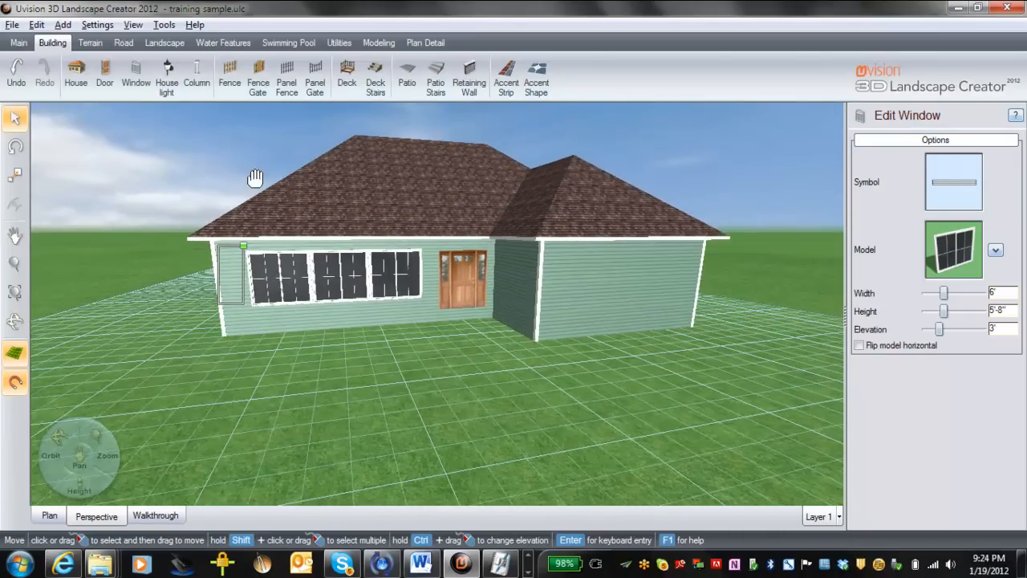
right_click_drag(342, 379, 389, 418)
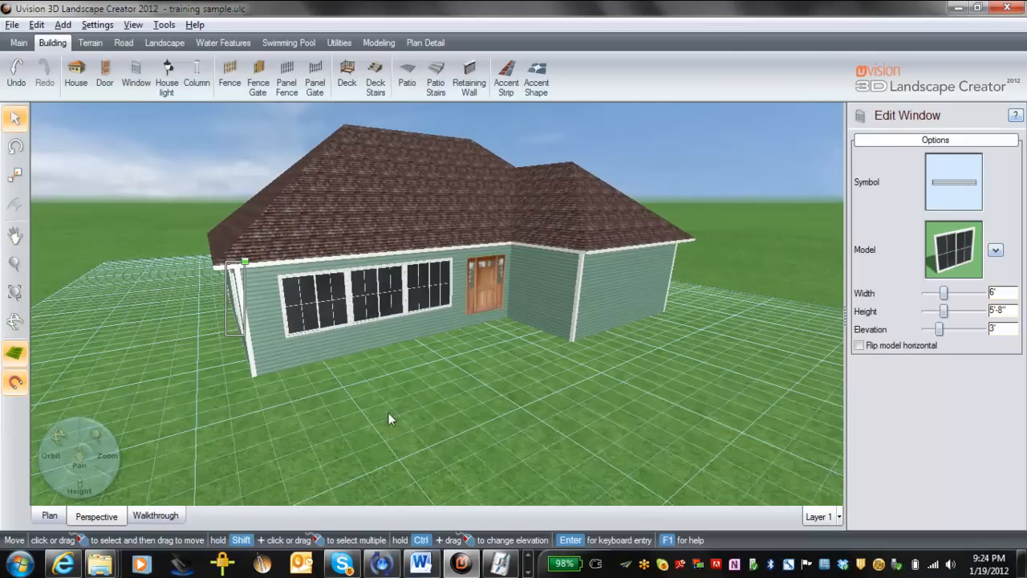
left_click(105, 77)
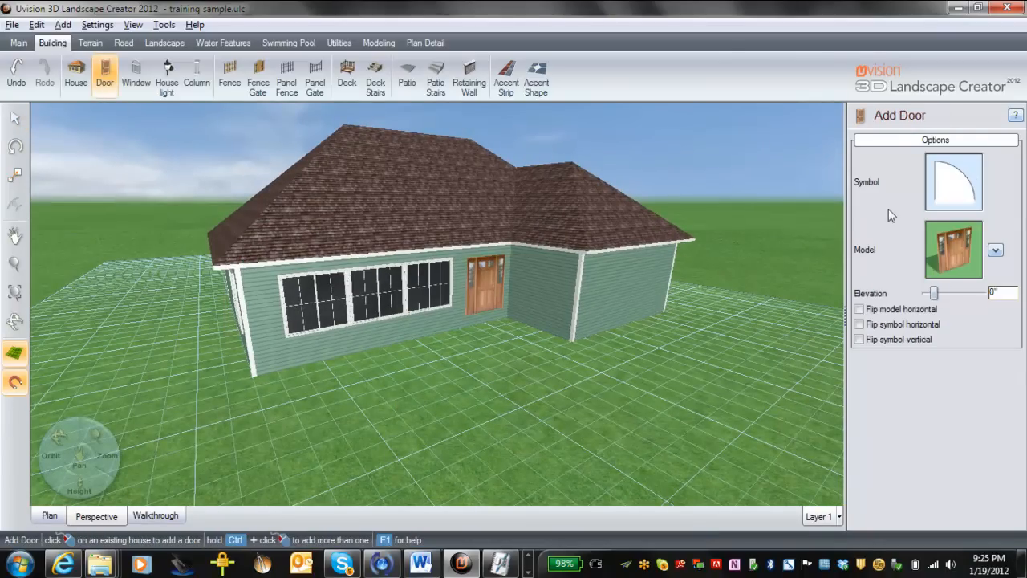
left_click(951, 253)
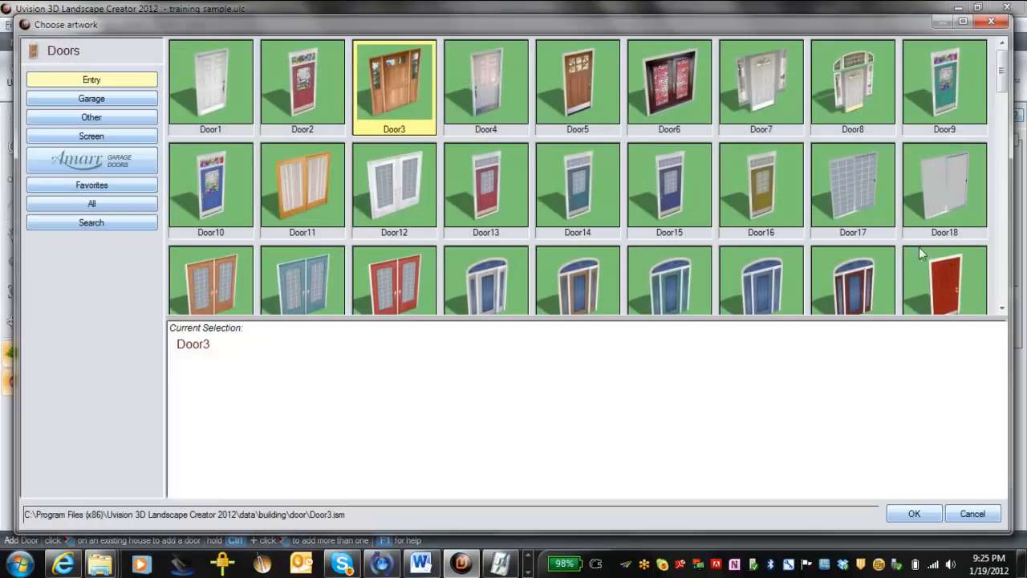
left_click(92, 99)
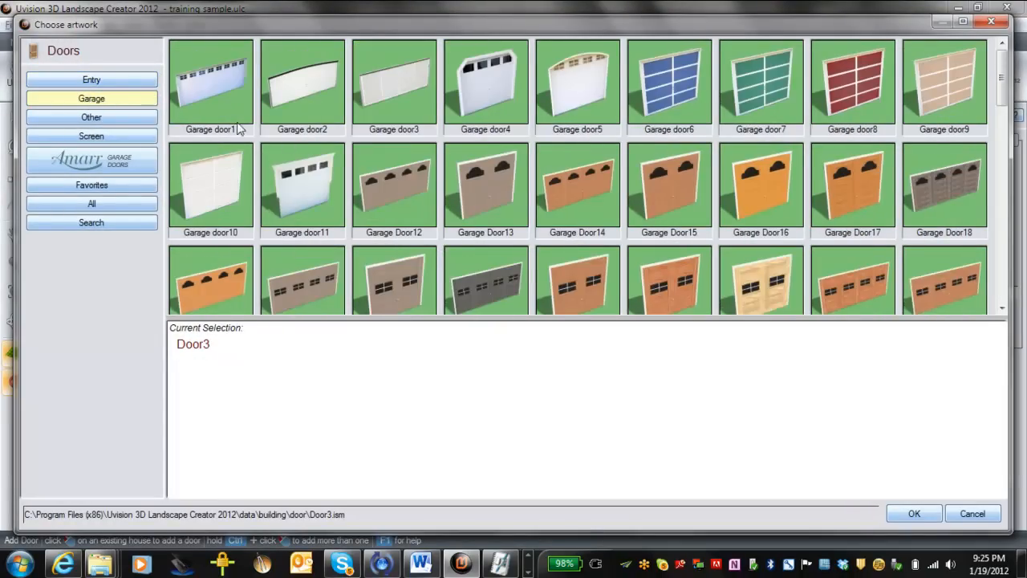
double_click(216, 95)
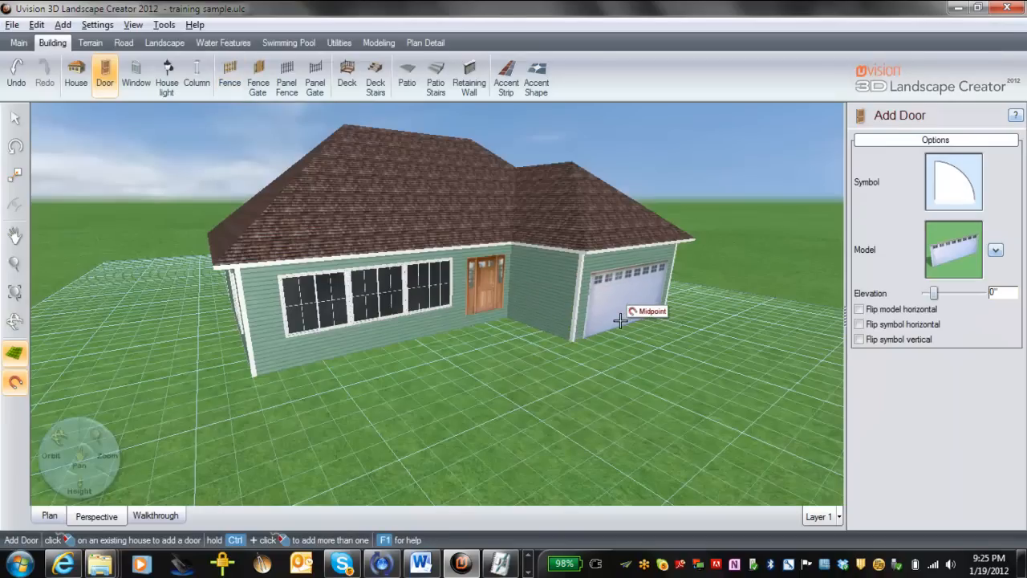
left_click(623, 318)
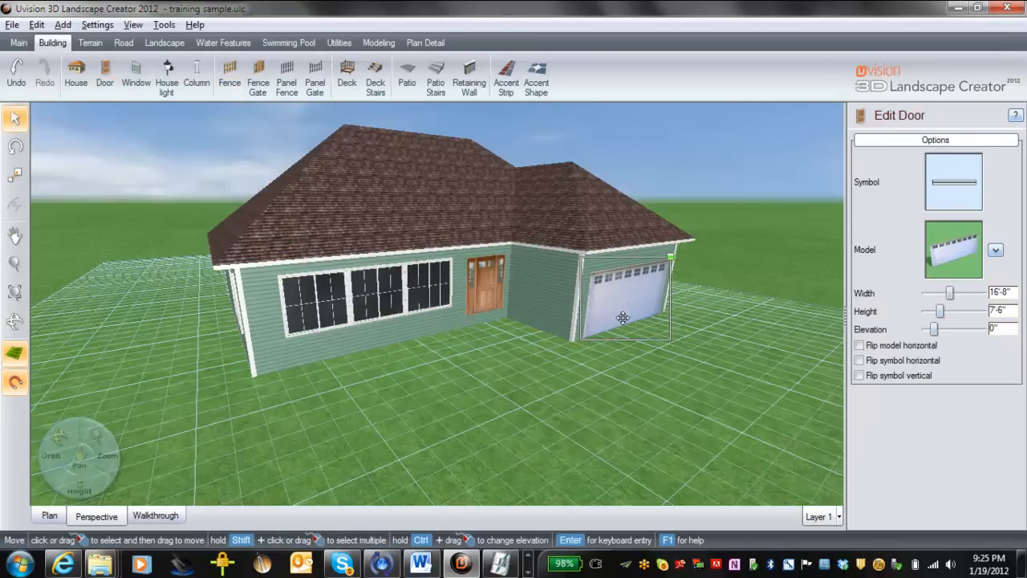
- Turn off snapping and fine-tune the garage door's position on the wing's front wall
middle_click_drag(720, 413, 612, 389)
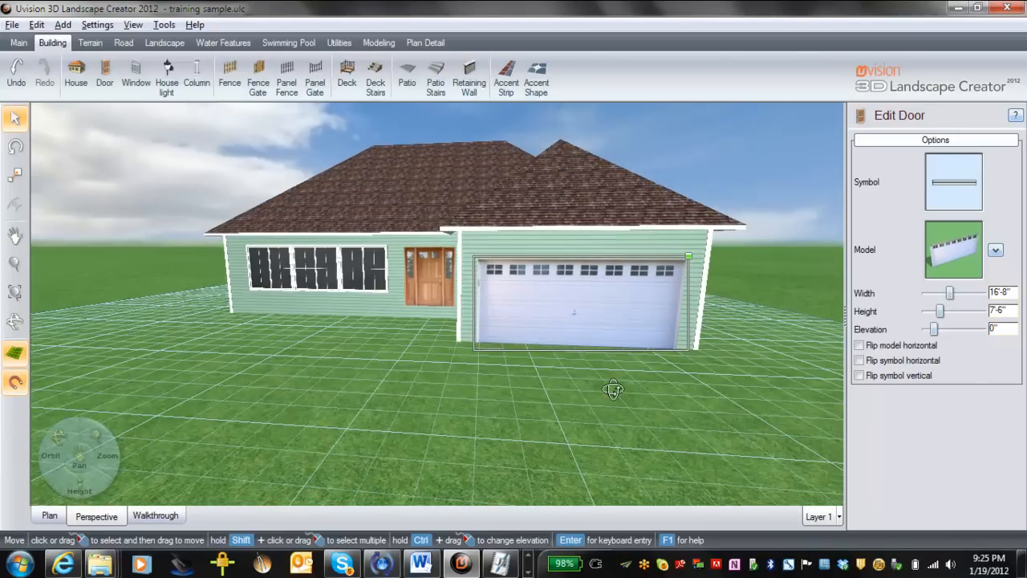
mouse_move(584, 317)
left_mouse_down()
mouse_move(607, 309)
mouse_move(598, 302)
mouse_move(589, 312)
left_mouse_up()
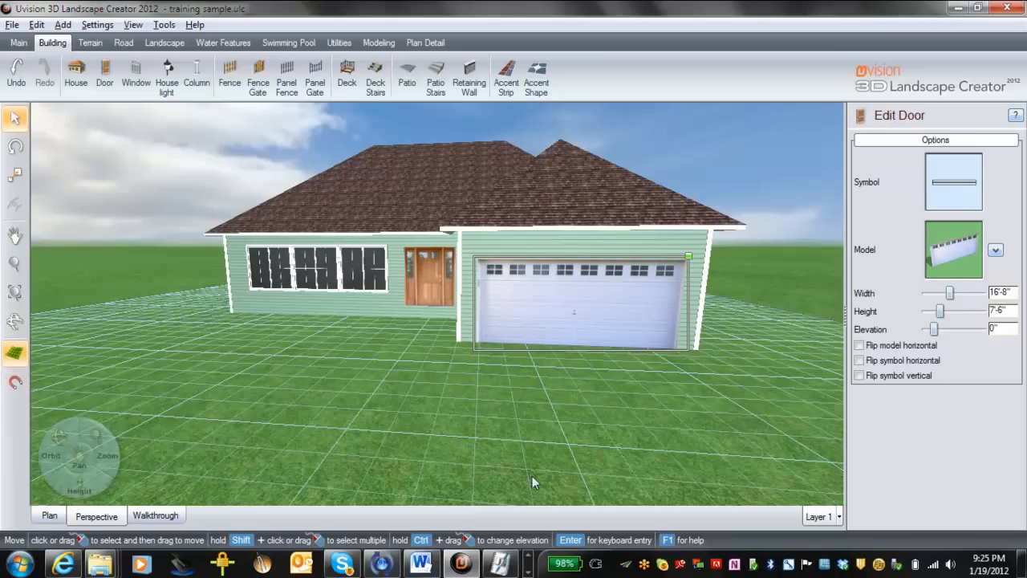
left_click_drag(619, 323, 611, 327)
middle_click_drag(409, 411, 482, 416)
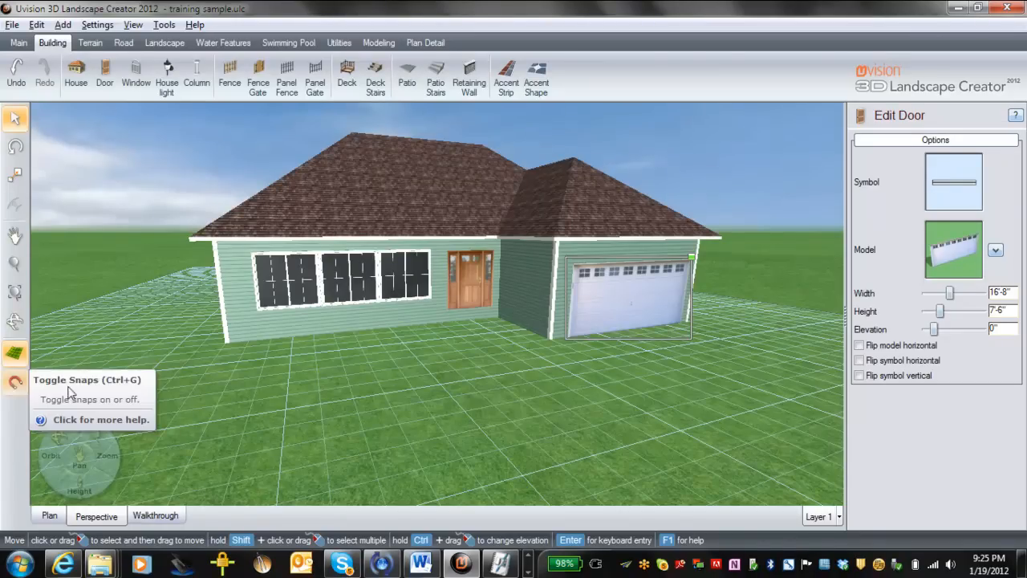
- Add the white entry door Door1 and one Window13b window to the long side wall next to the garage door
middle_click_drag(574, 406, 486, 400)
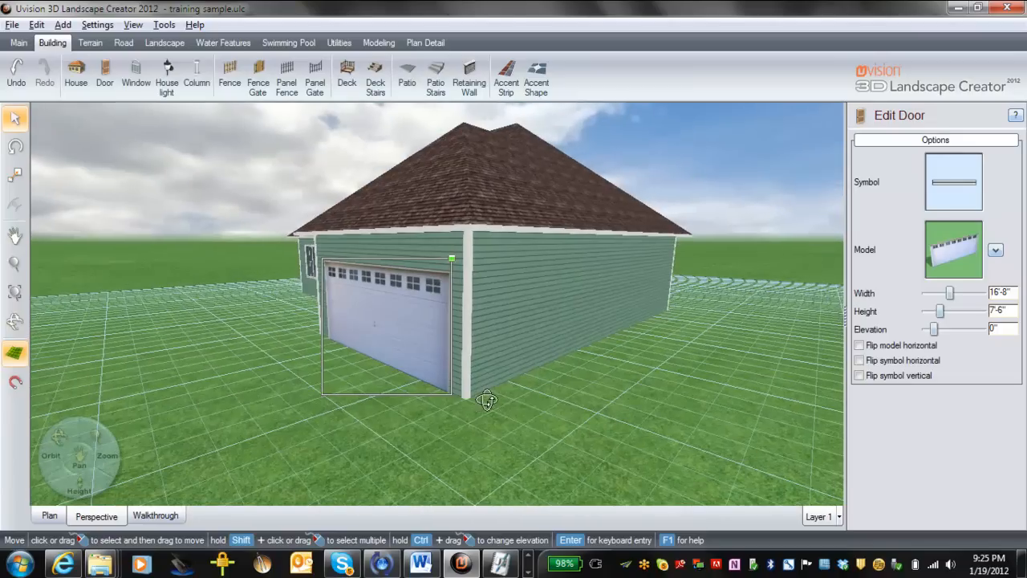
middle_click_drag(634, 420, 738, 376)
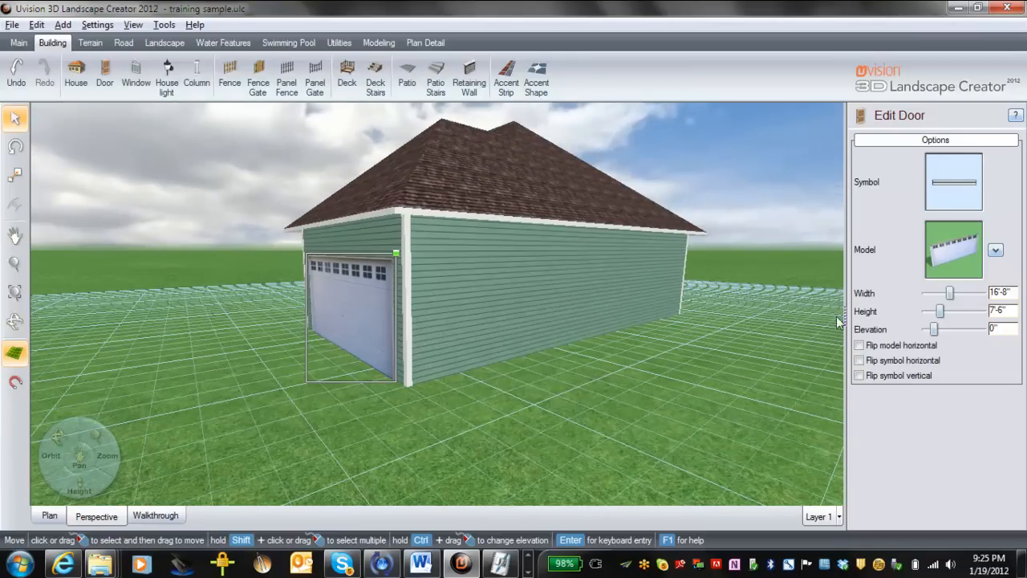
left_click(744, 350)
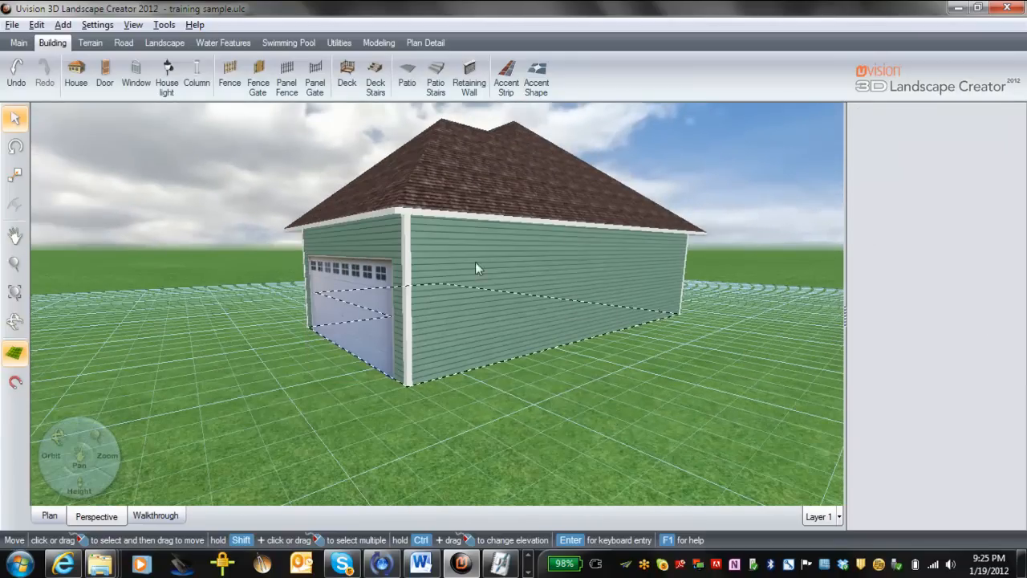
left_click(112, 86)
left_click(955, 249)
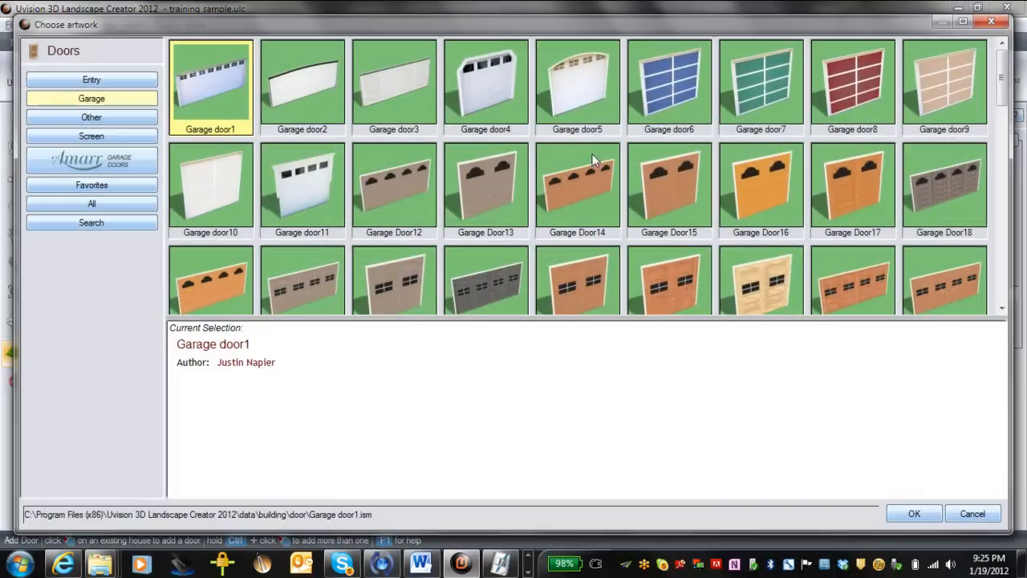
left_click(112, 86)
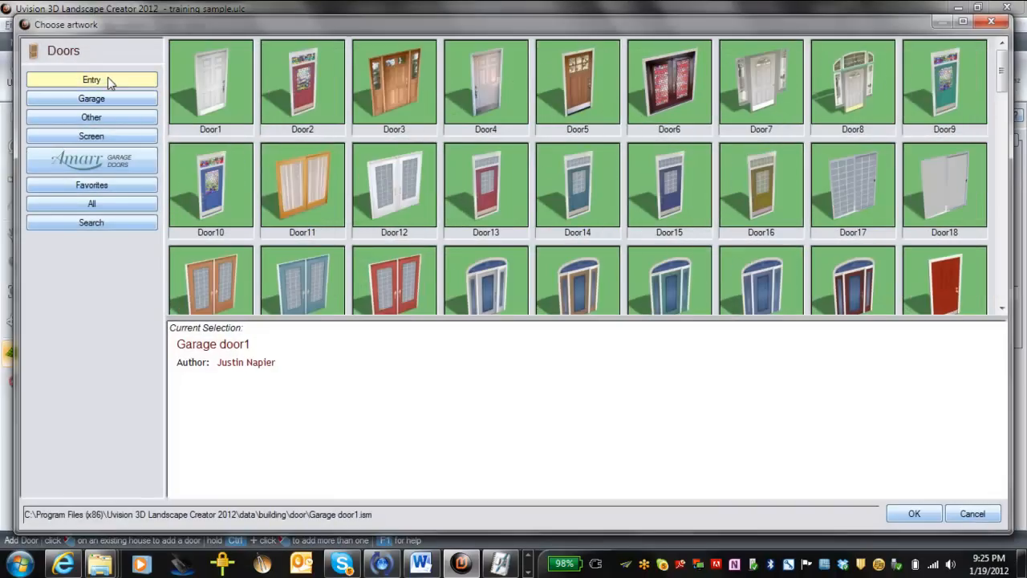
double_click(213, 84)
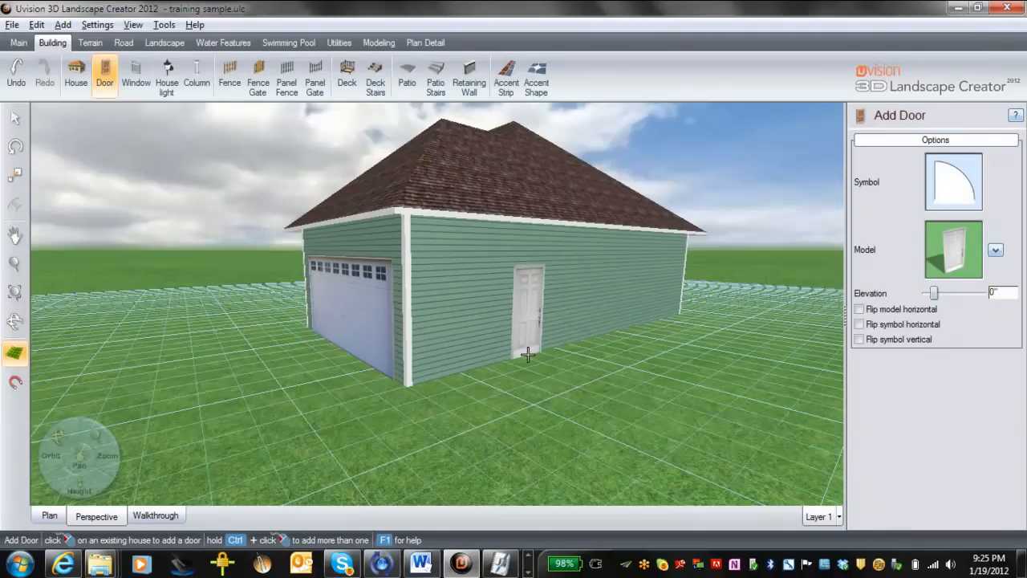
left_click(531, 351)
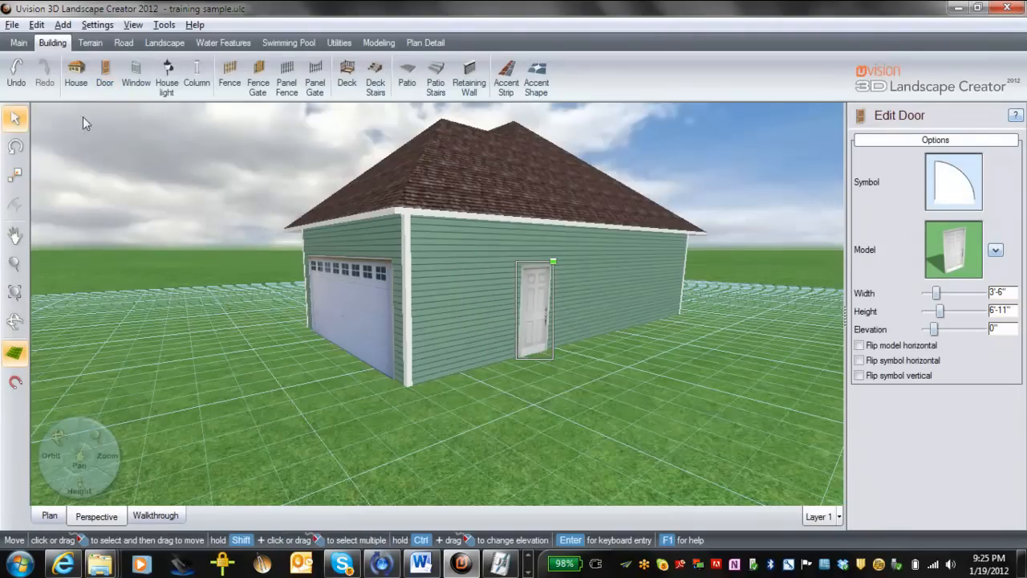
left_click(136, 74)
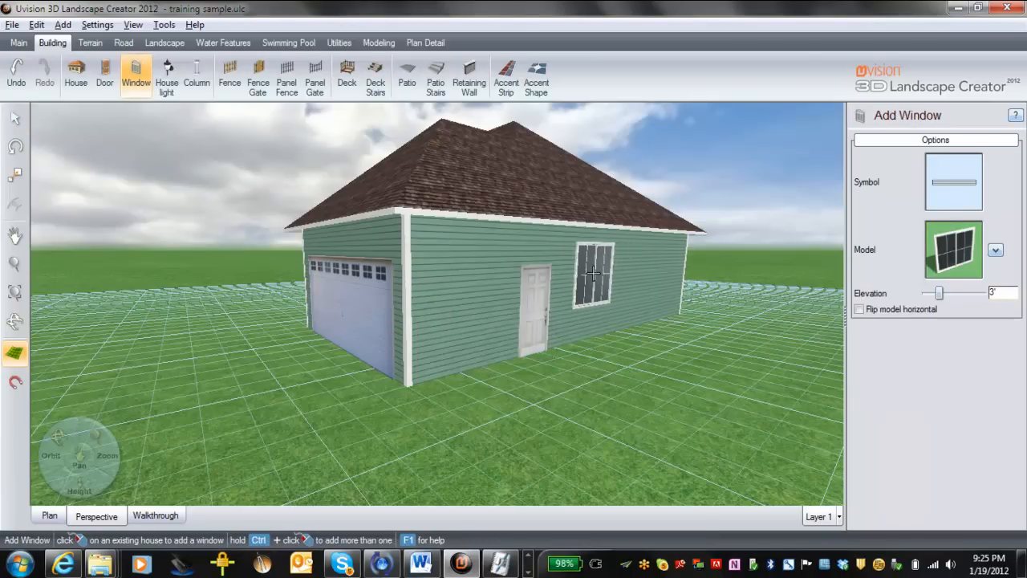
left_click(653, 272)
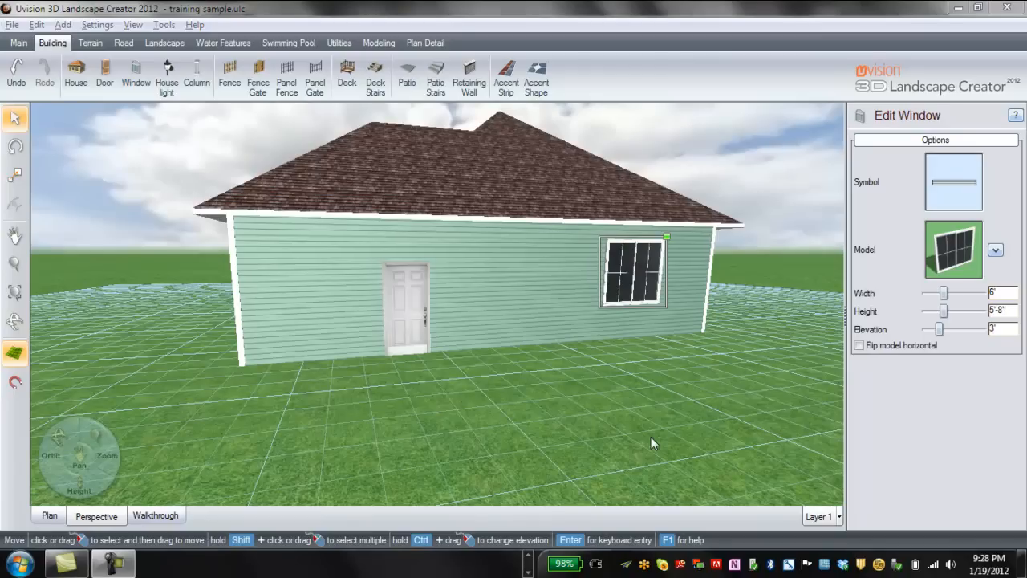
- Set the white side door's elevation to 8"
left_click(415, 321)
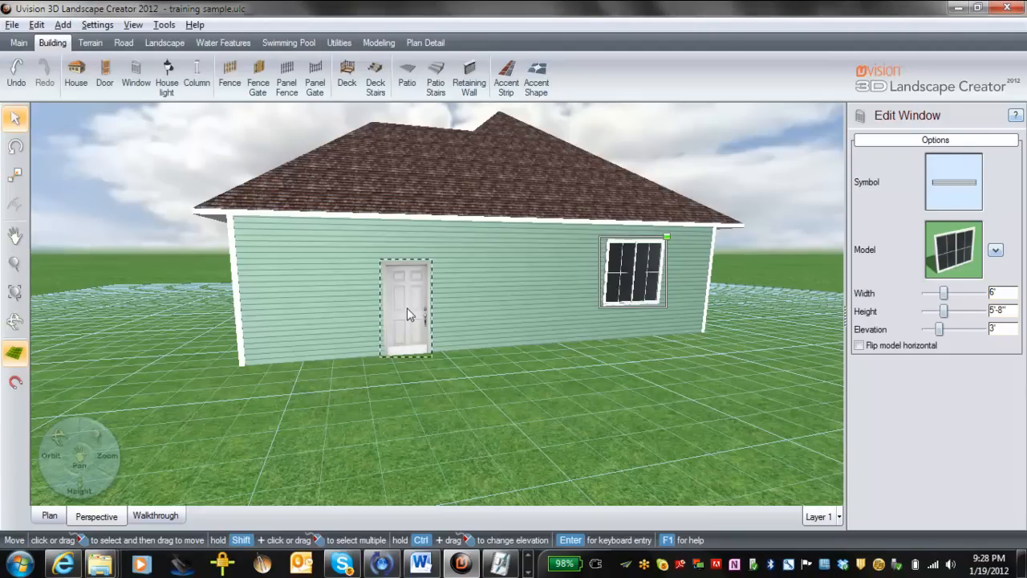
left_click(407, 307)
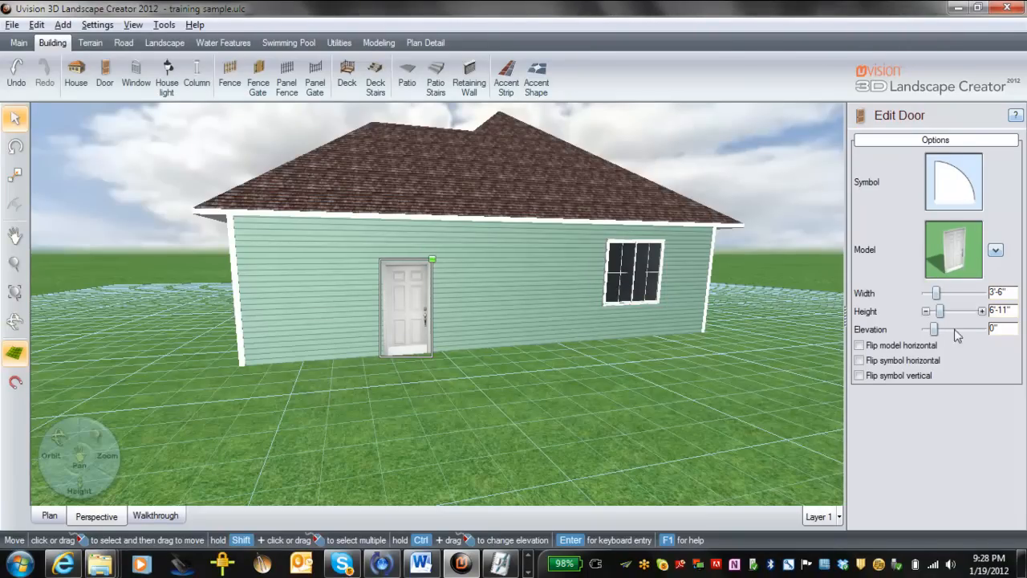
left_click(982, 330)
left_click(982, 329)
left_click(983, 330)
left_click(982, 330)
left_click(983, 330)
left_click(983, 329)
left_click(982, 330)
left_click(983, 330)
left_click(983, 330)
left_click(982, 330)
left_click(982, 330)
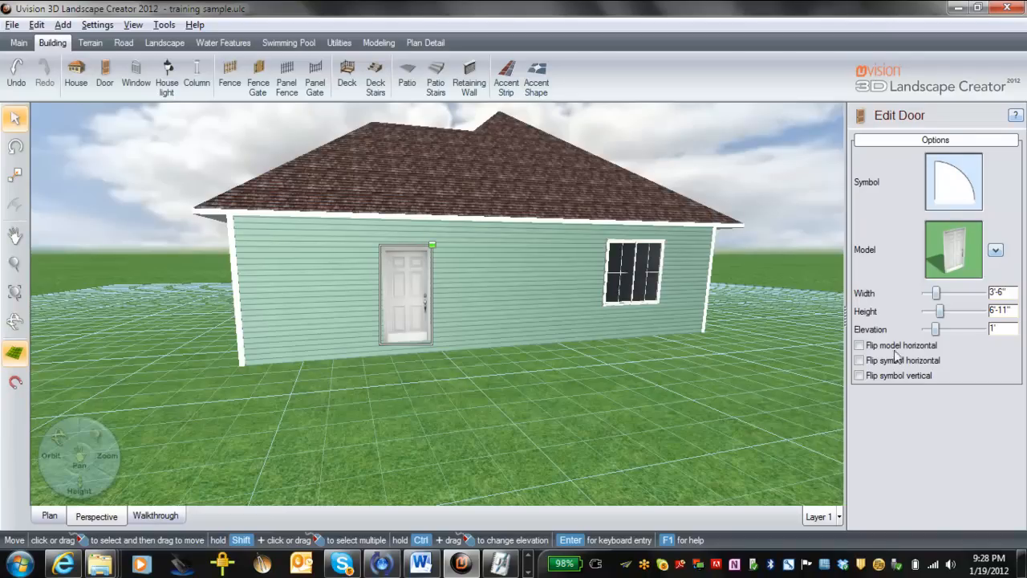
left_click(927, 330)
left_click(927, 329)
left_click(926, 330)
left_click(926, 330)
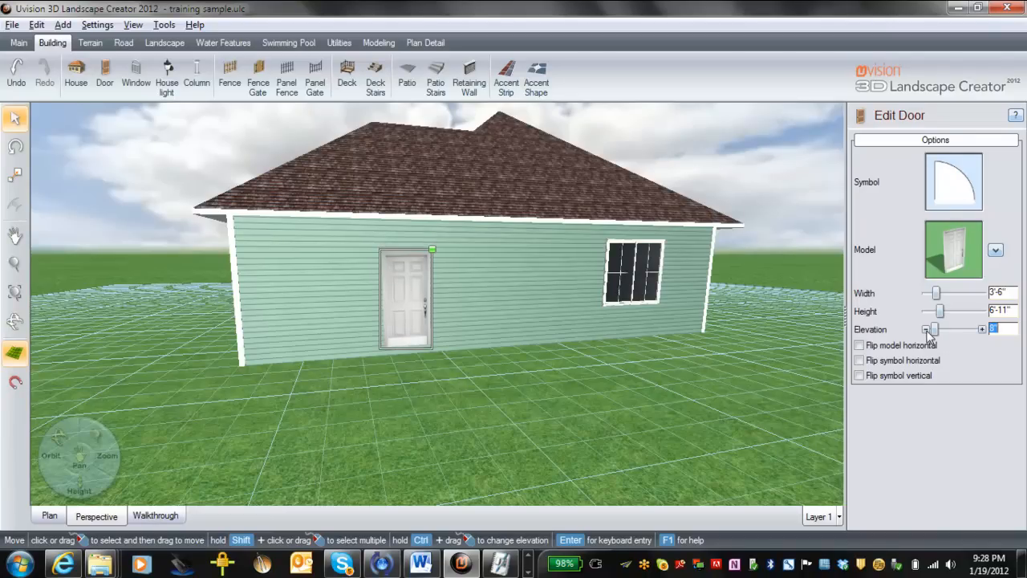
left_click(681, 381)
- Add the white glazed double door Door12 to the blank wall around the corner from the side door
middle_click_drag(732, 358, 539, 362)
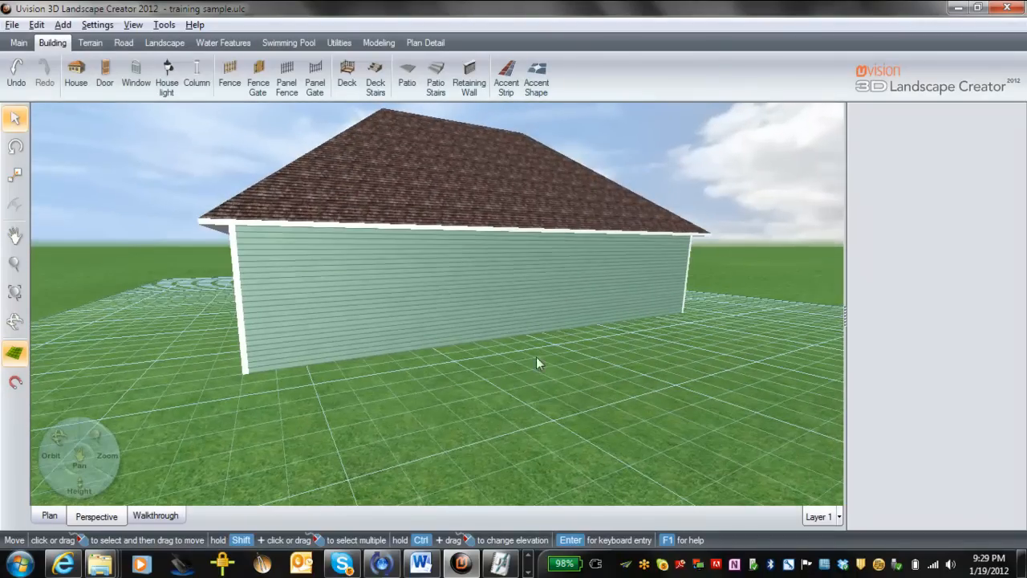
left_click(104, 74)
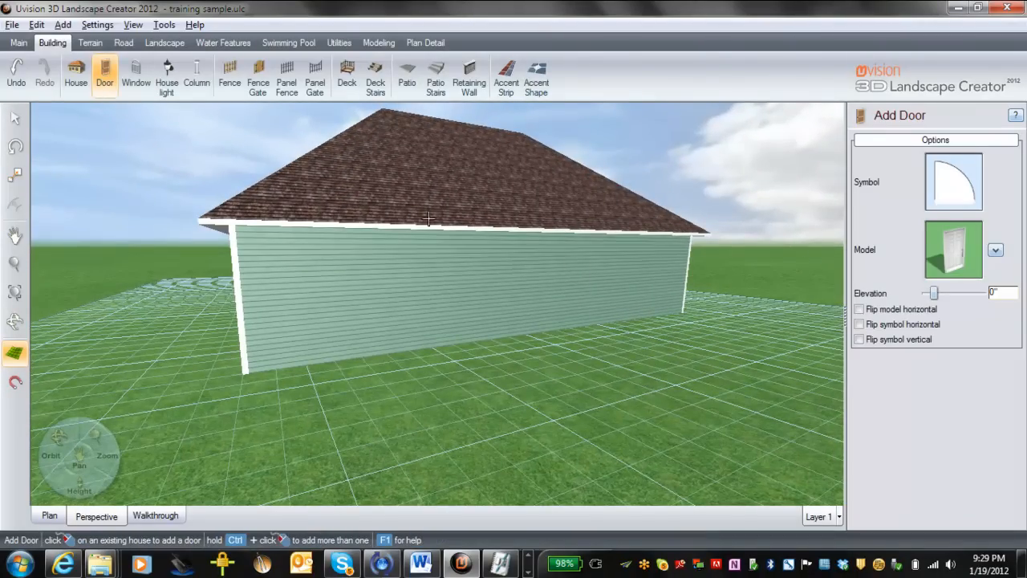
left_click(967, 271)
double_click(403, 209)
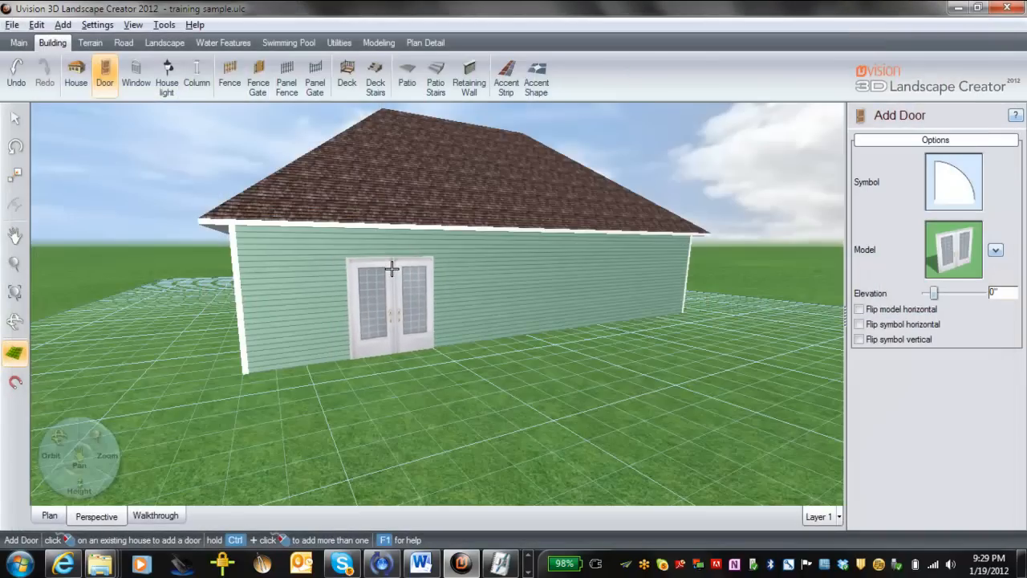
left_click(391, 269)
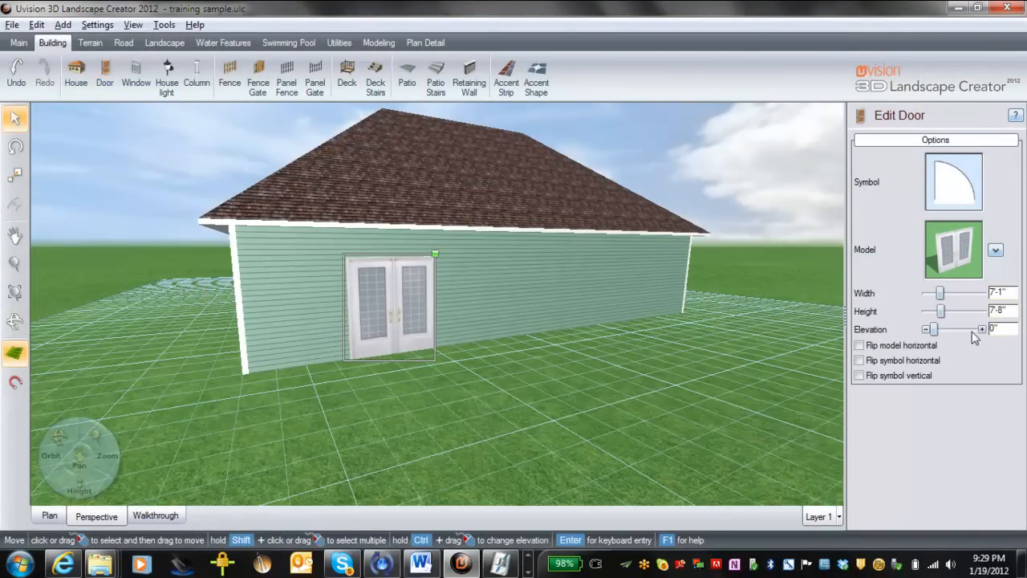
- Raise the elevation of the white glazed double door so its base sits above the ground line
left_click(982, 330)
left_click(981, 329)
left_click(982, 330)
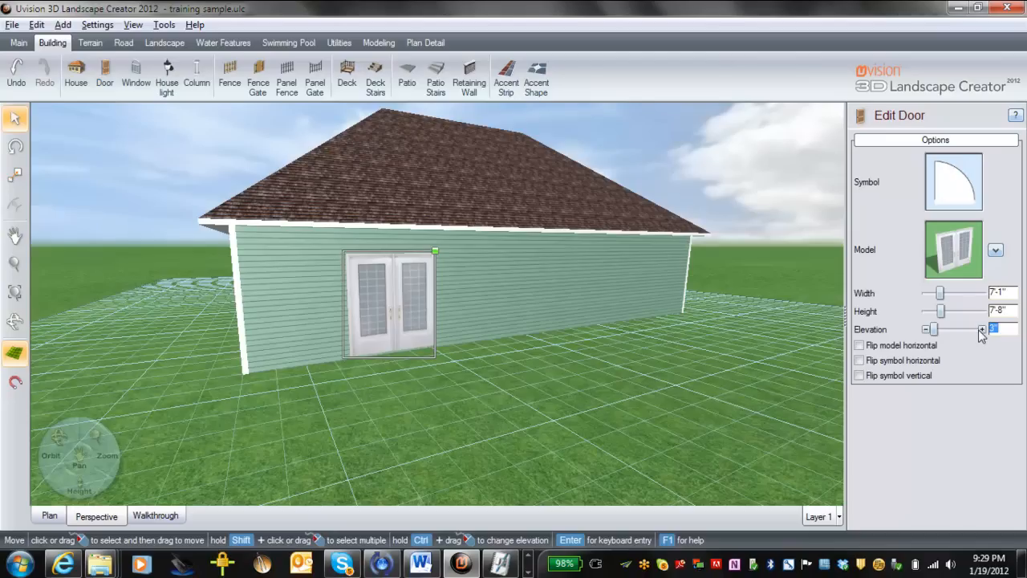
left_click(981, 330)
left_click(981, 330)
left_click(982, 330)
left_click(982, 330)
left_click(982, 330)
left_click(982, 330)
left_click(981, 330)
left_click(982, 329)
left_click(982, 330)
left_click(664, 369)
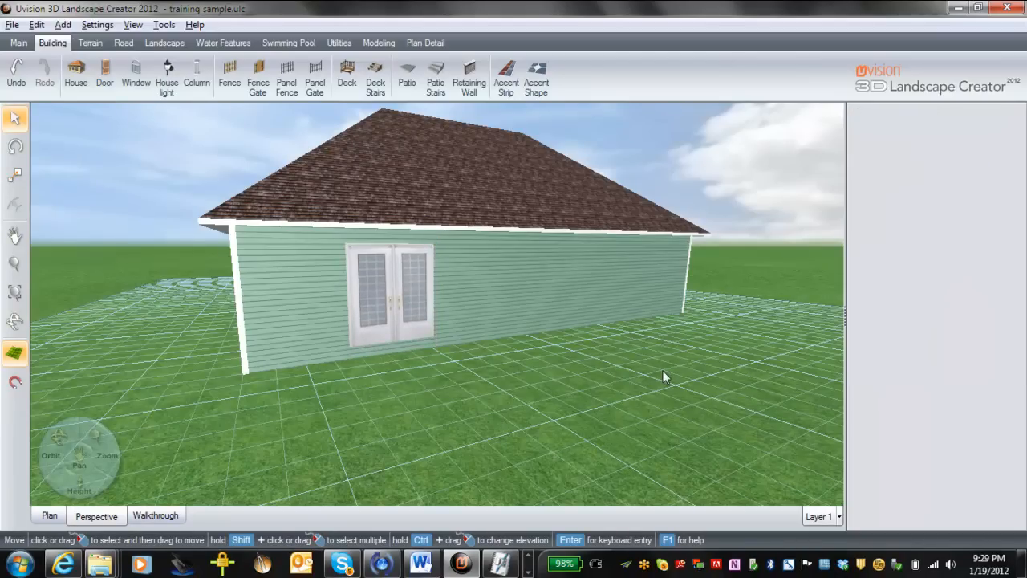
- Add three windows at 3' elevation beside the glazed double door and one window on the end wall near the front corner
scroll(674, 373, "up", 1)
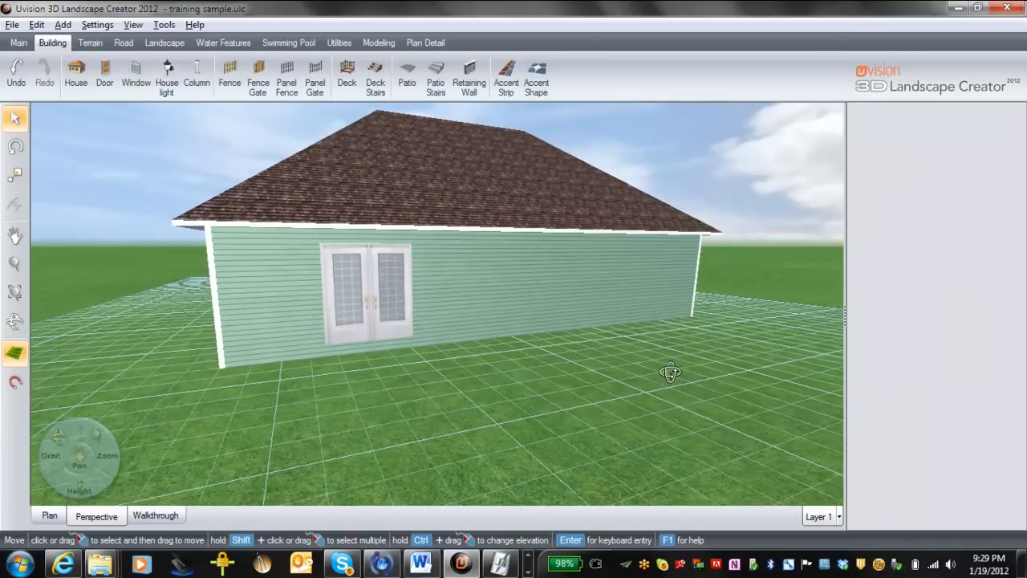
left_click(134, 69)
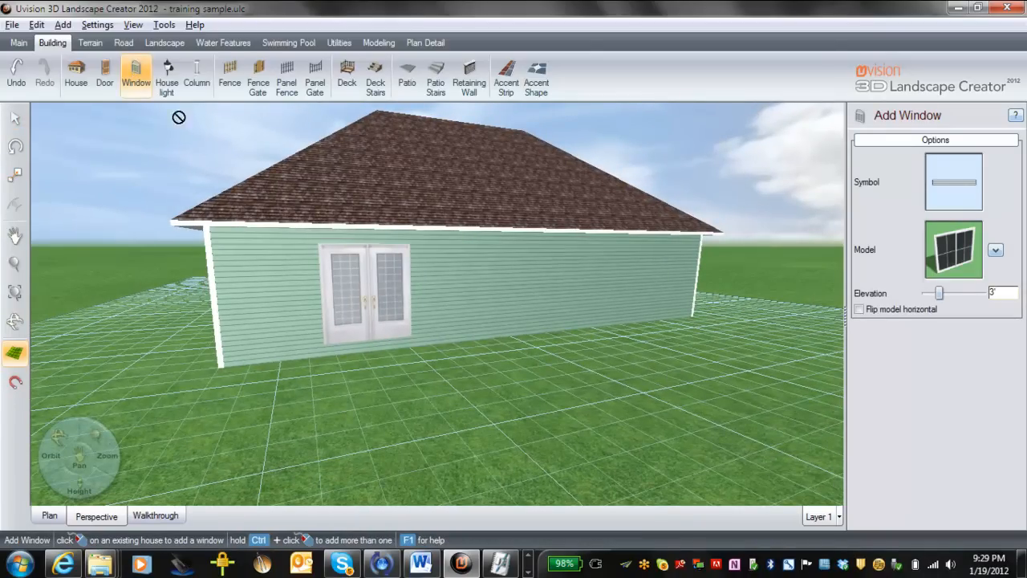
left_click(484, 315, "ctrl")
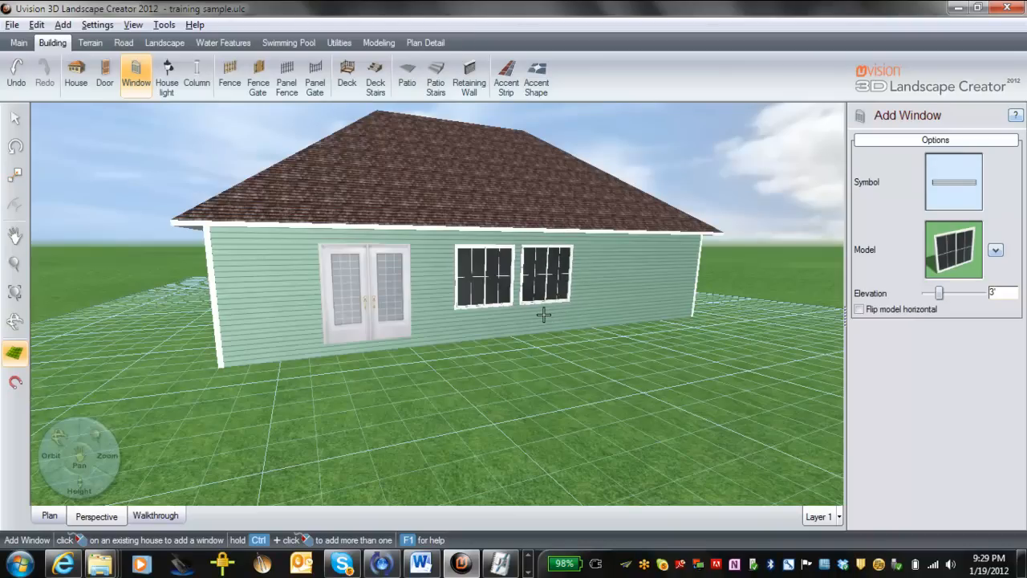
left_click(554, 313, "ctrl")
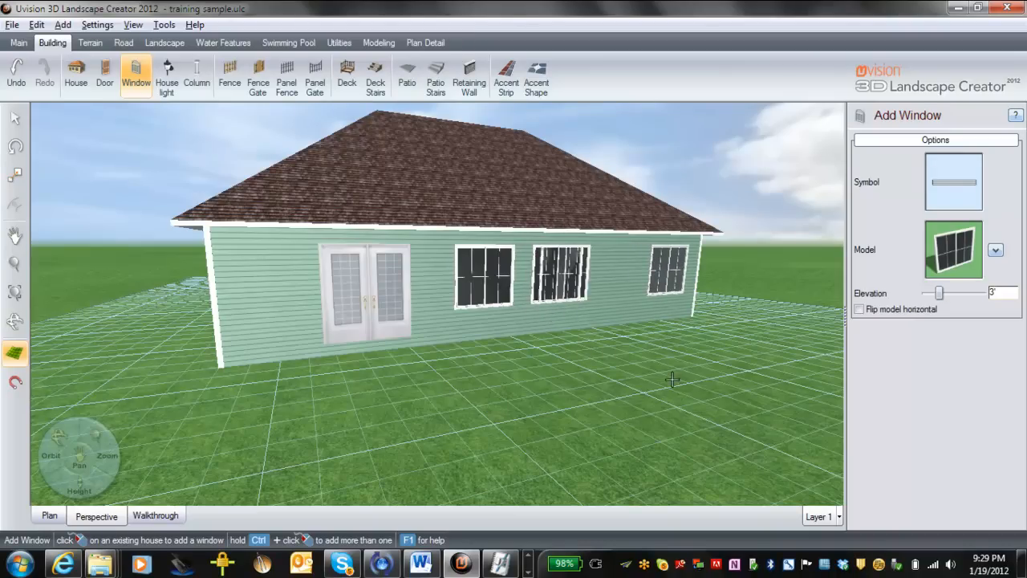
left_click(699, 366)
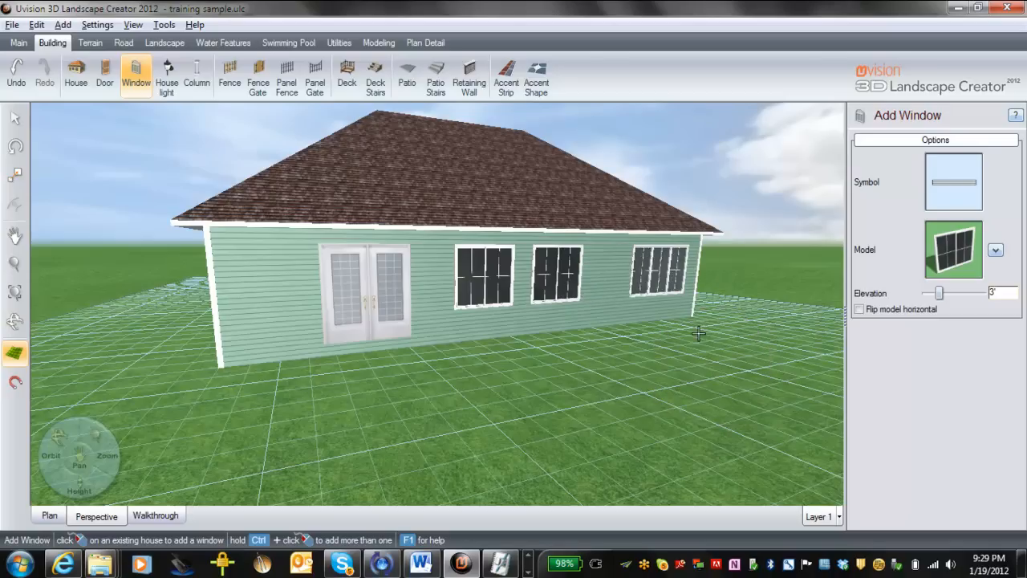
left_click(273, 359)
middle_click_drag(635, 427, 405, 416)
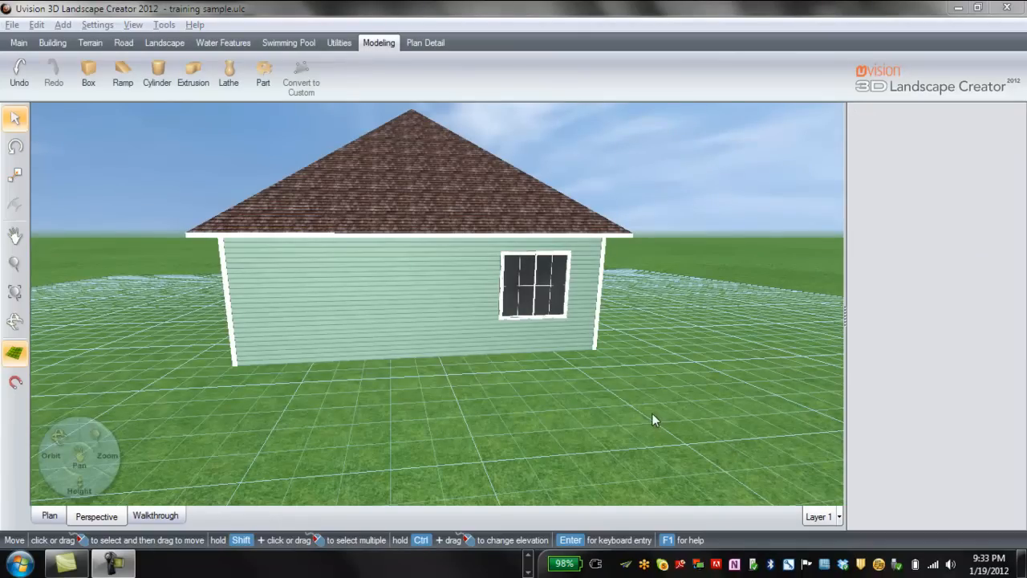
- In the plan, draw a stone box about 6'-6" wide and 2'-5" long against the outside of the end wall, beside the window
left_click(48, 514)
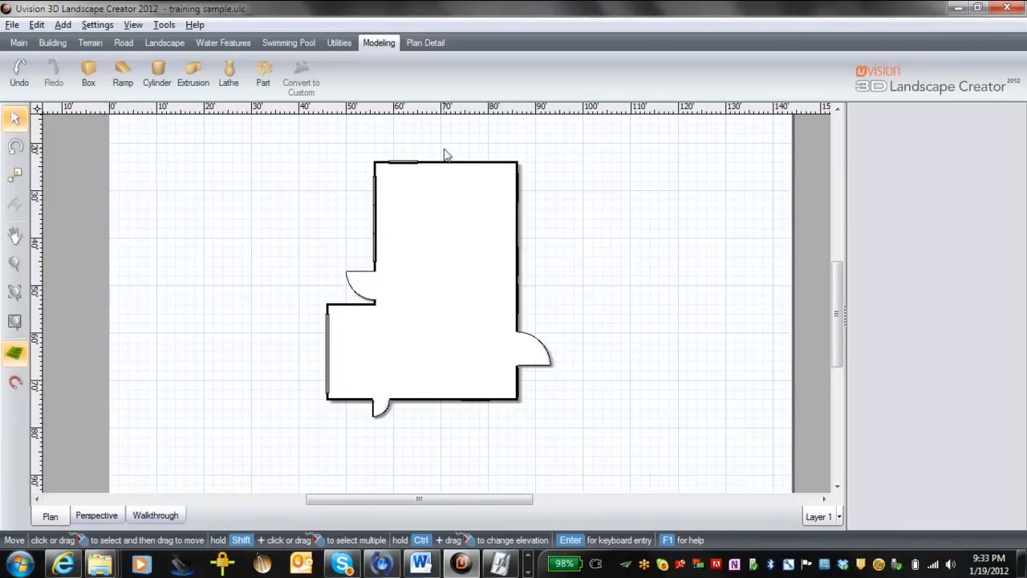
left_click(93, 85)
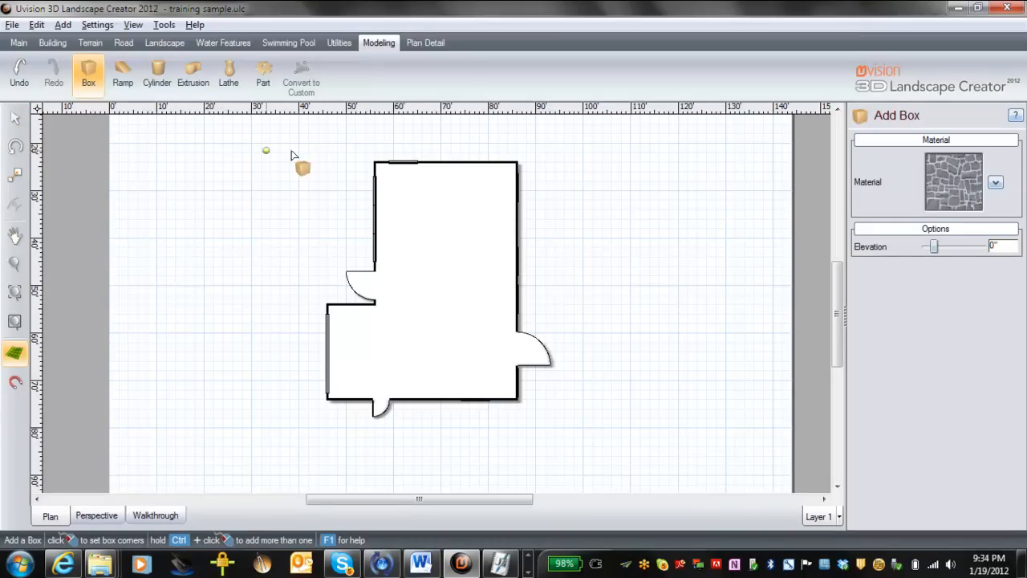
left_click(440, 160)
left_click(472, 151)
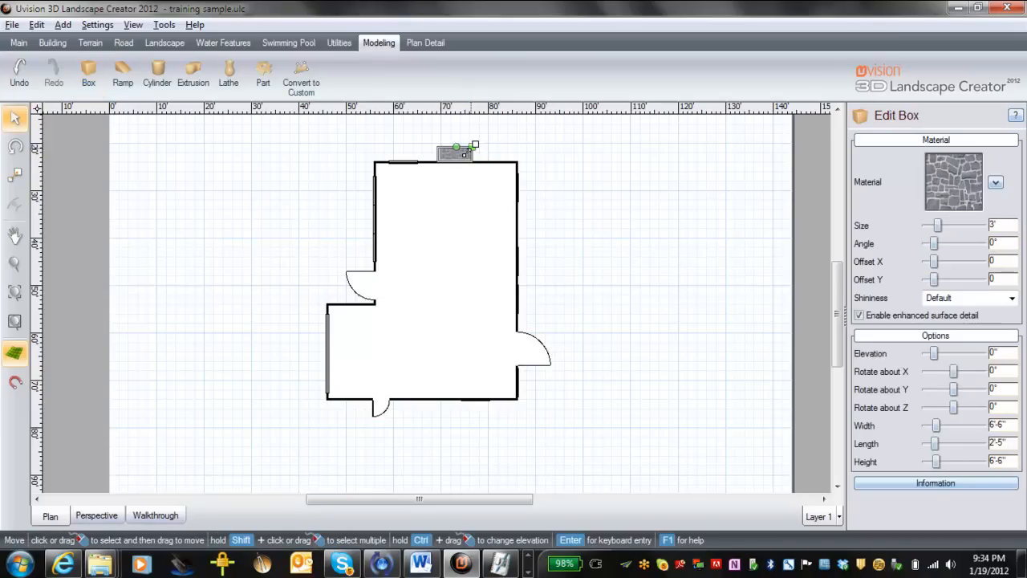
left_click(108, 515)
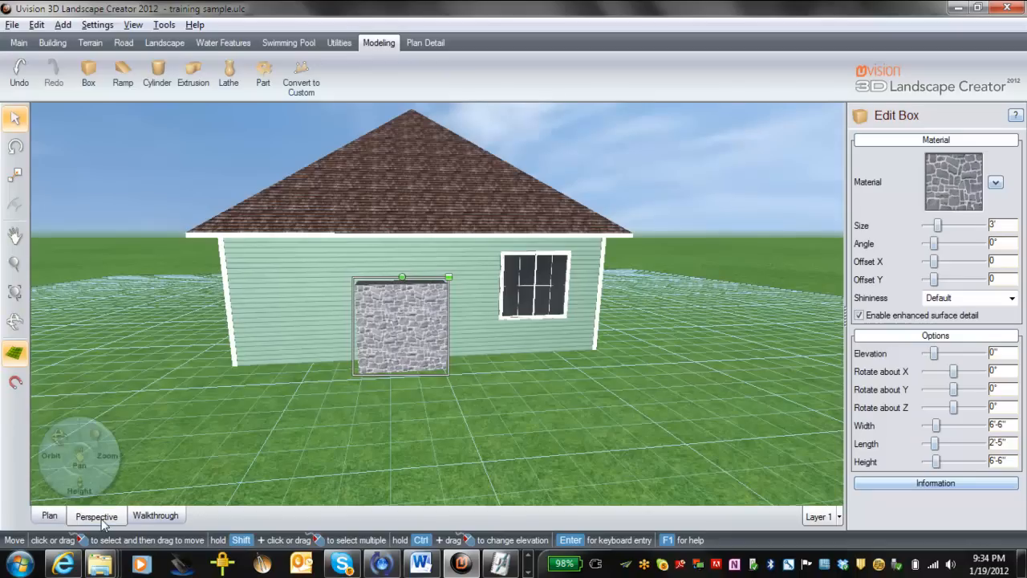
middle_click_drag(566, 459, 491, 461)
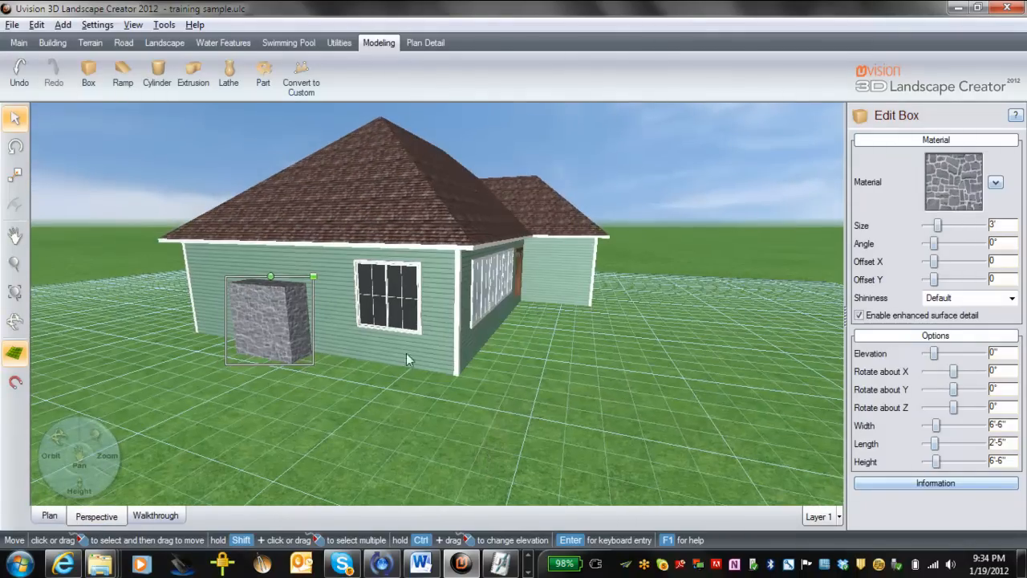
- Shift the stone box closer into the end wall and set its height to 15'-9" to form a chimney
left_click_drag(273, 324, 288, 320)
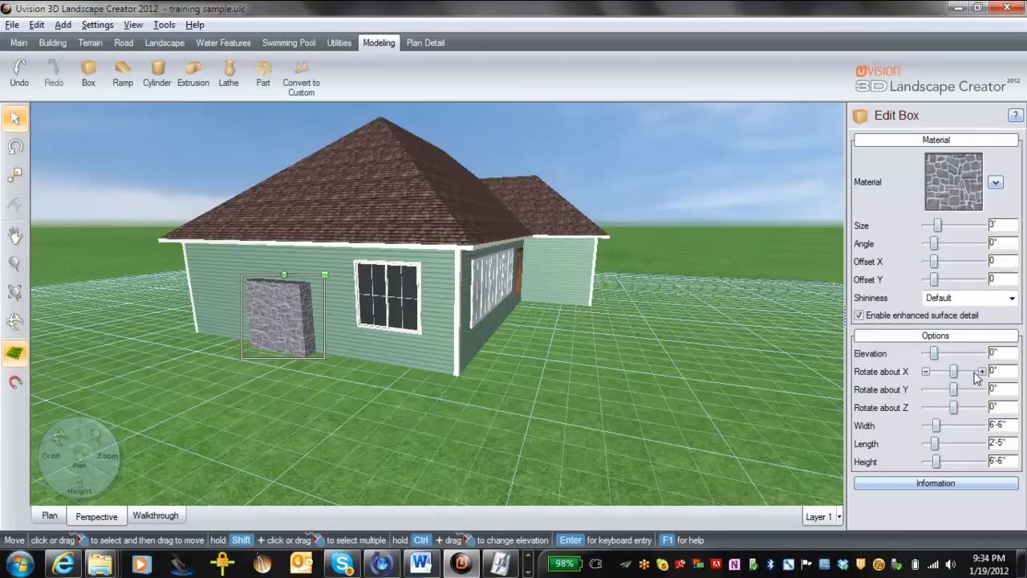
left_click_drag(982, 463, 982, 465)
middle_click_drag(783, 443, 722, 441)
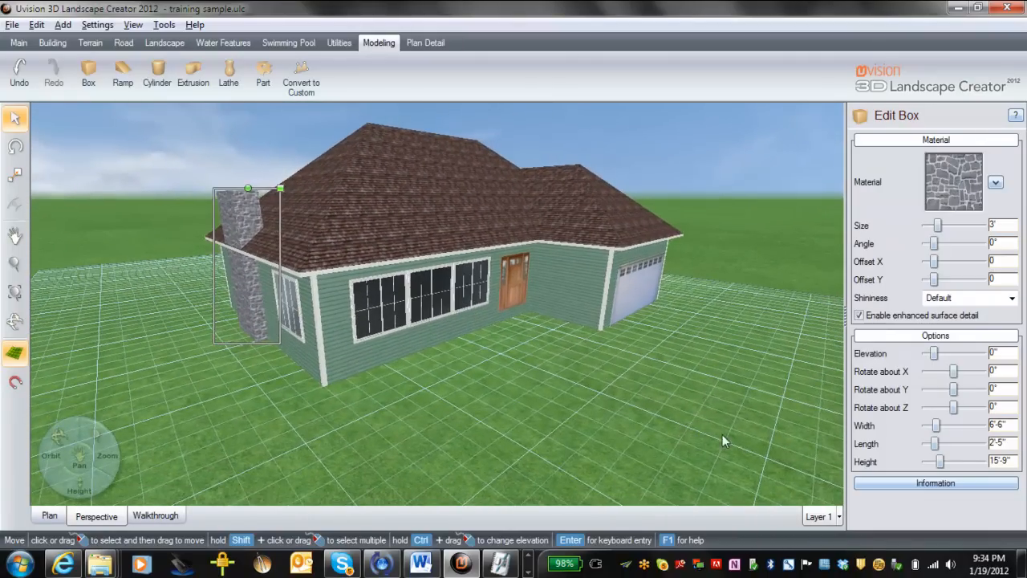
- Reduce the stone chimney's length to 1'-9" and deselect it
left_click(927, 445)
left_click(928, 445)
left_click(927, 445)
left_click(927, 444)
left_click(927, 444)
left_click(927, 445)
middle_click_drag(567, 423, 763, 415)
left_click(526, 435)
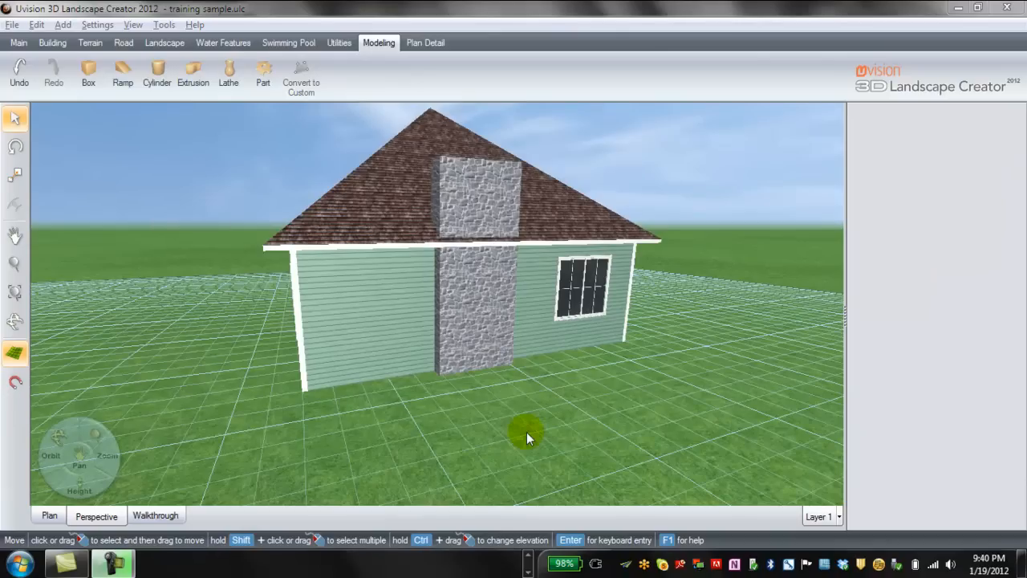
- Review the material categories available for the stone chimney without changing its material, and view the house from the garage side
left_click(475, 321)
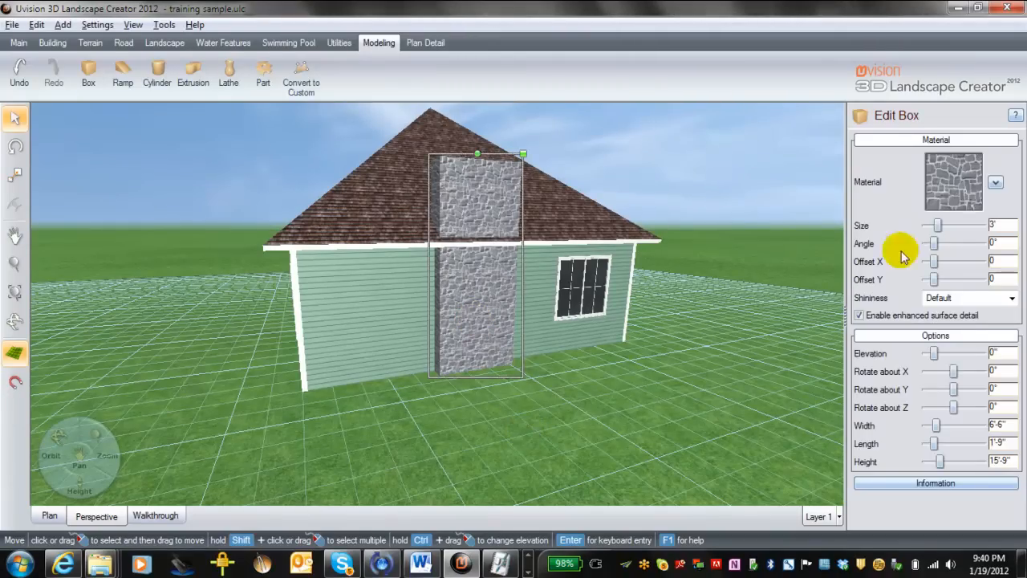
left_click(953, 188)
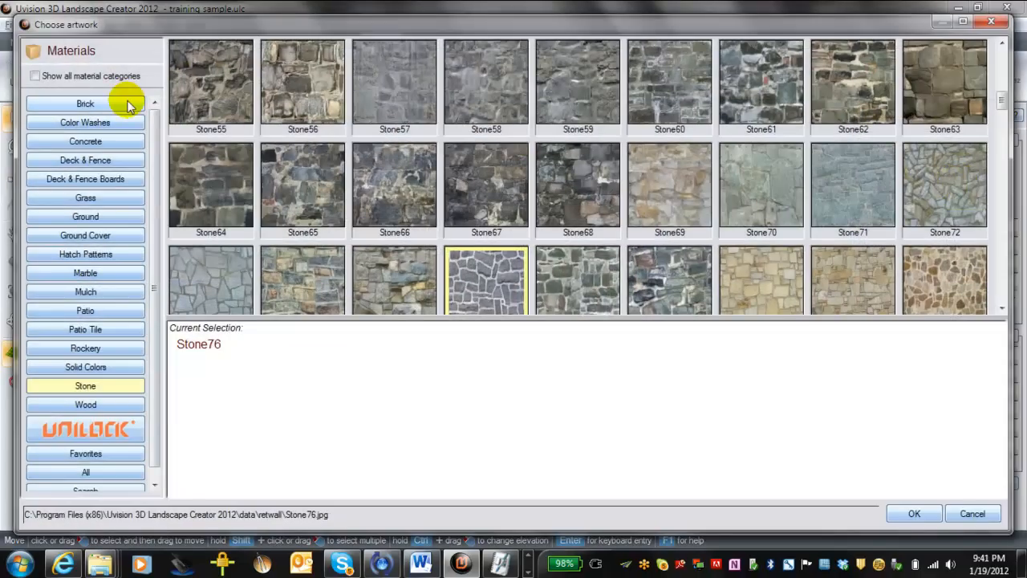
left_click(978, 514)
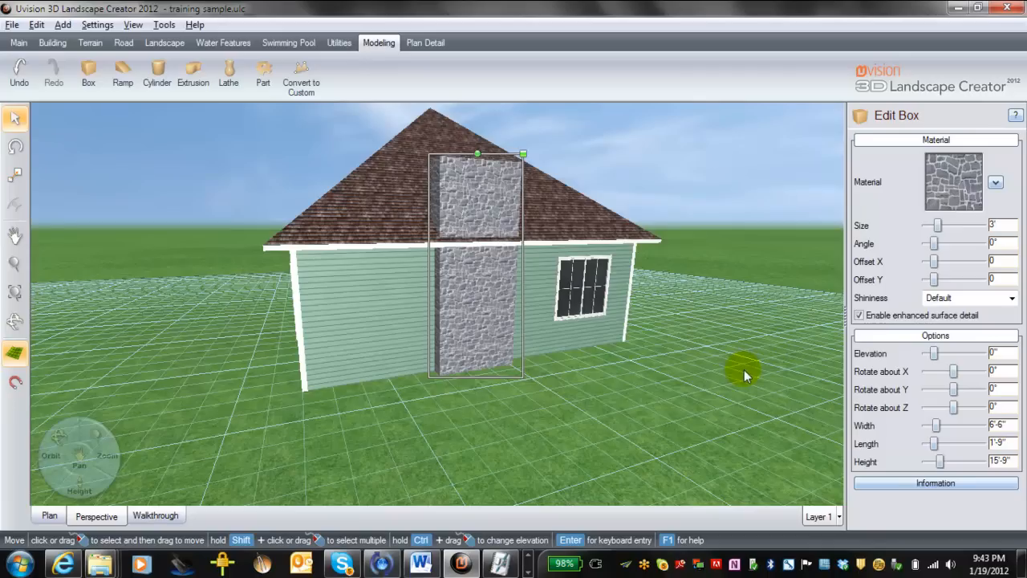
middle_click_drag(753, 368, 557, 393)
middle_click_drag(683, 423, 446, 283)
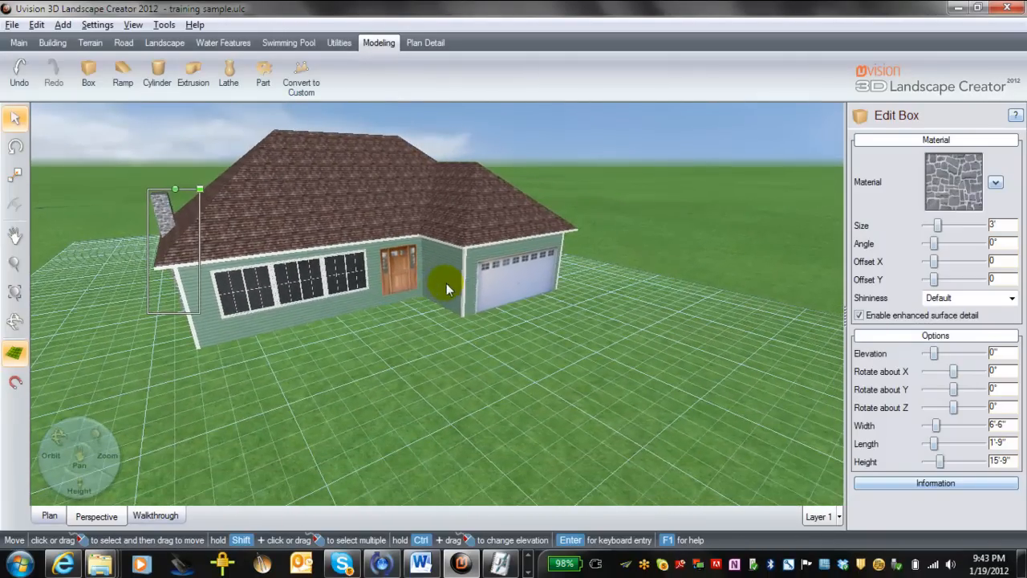
- In the plan, begin a patio outline for the driveway from the garage wing's outer corner with 42', 20' and 26' edges
left_click(50, 517)
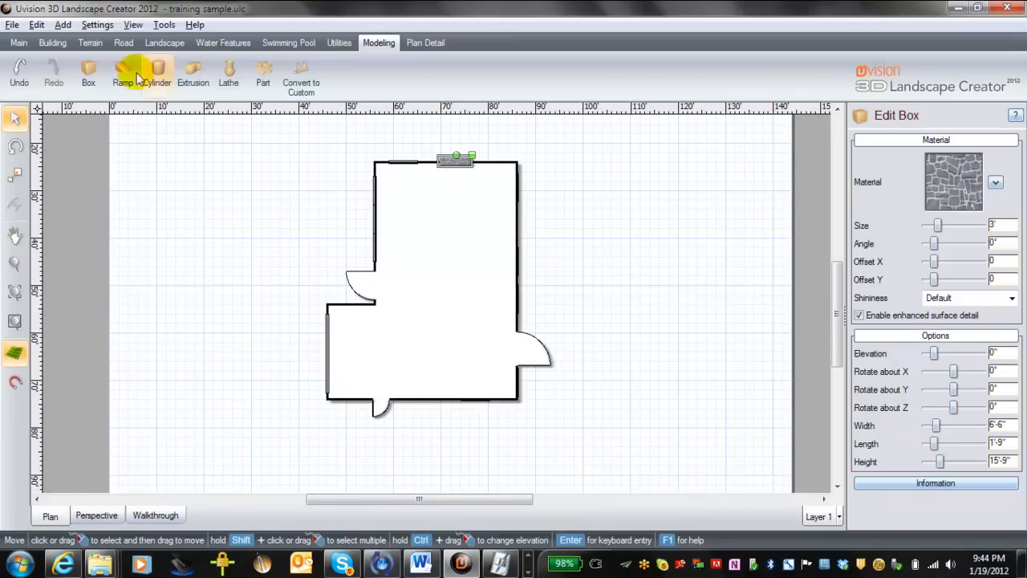
left_click(53, 44)
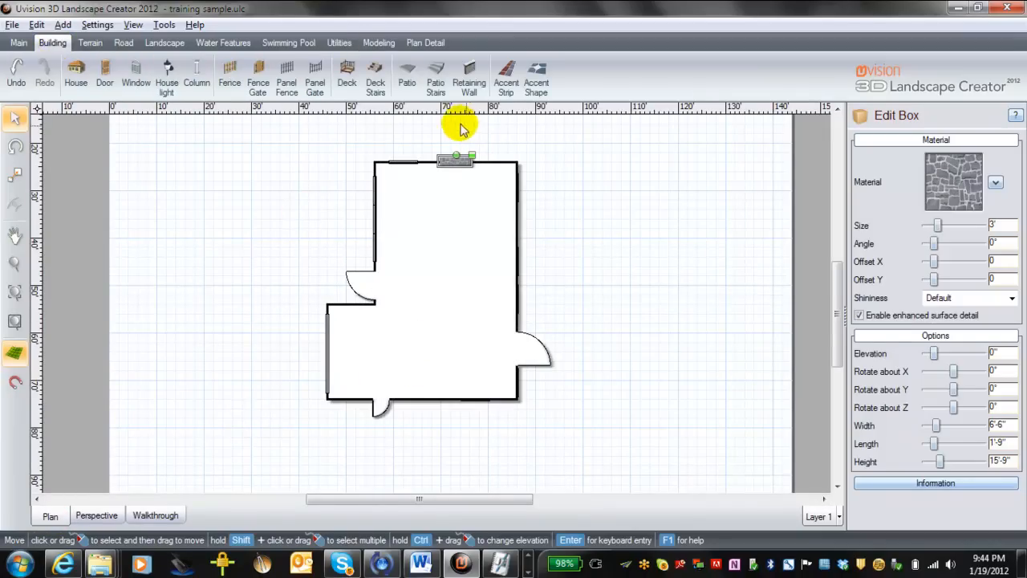
left_click(408, 81)
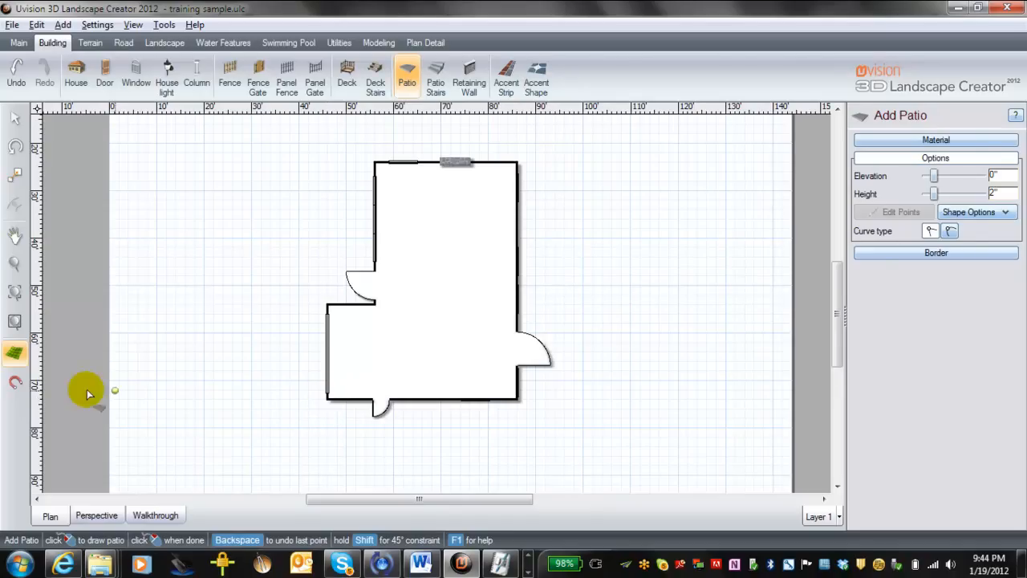
left_click(328, 399)
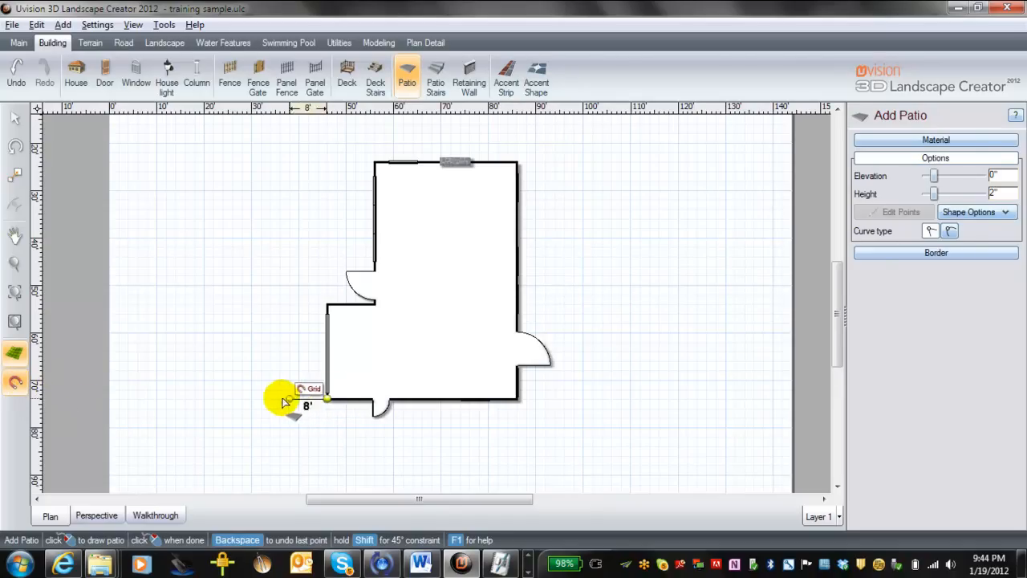
left_click(127, 399)
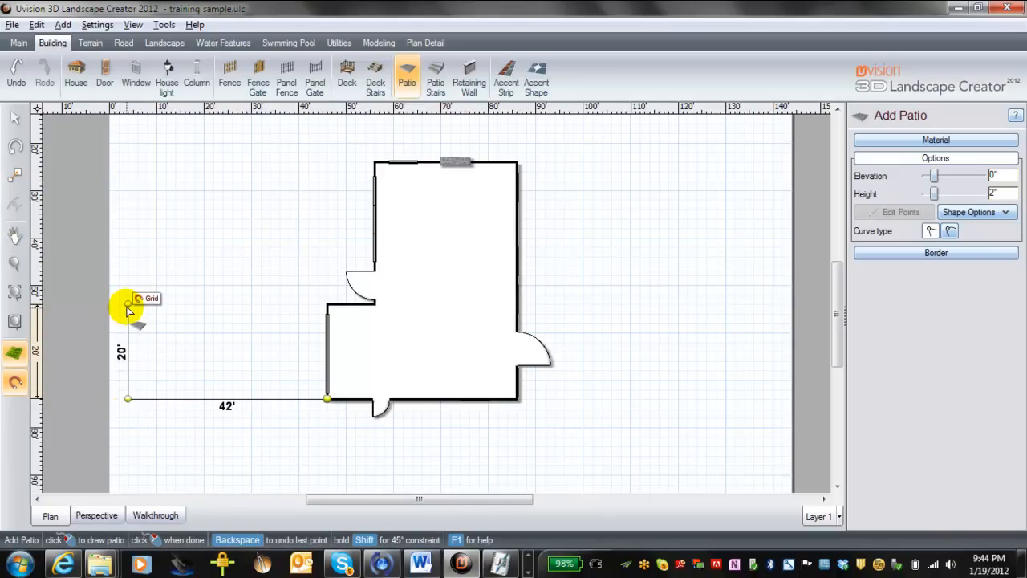
left_click(128, 305)
left_click(252, 305)
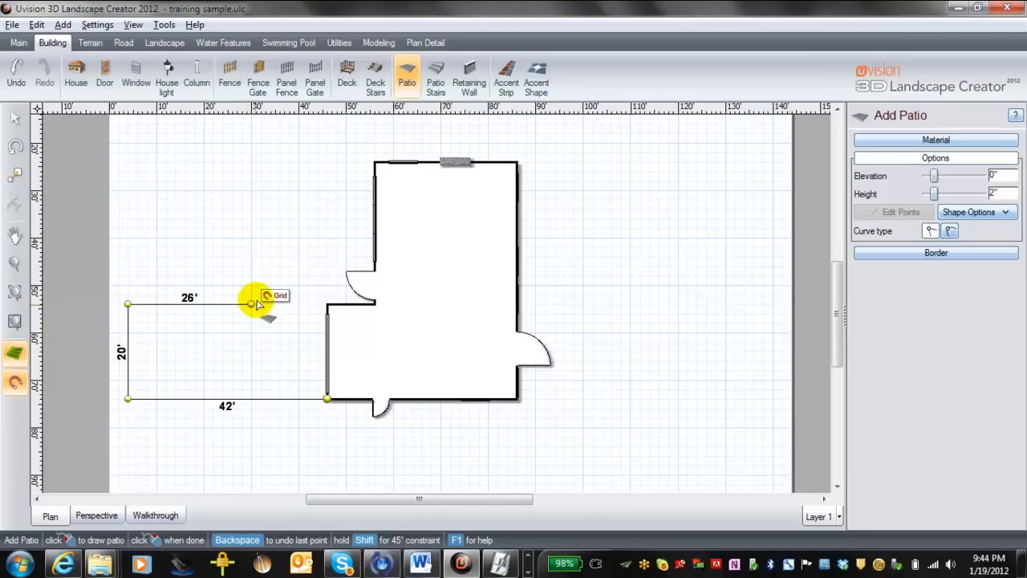
- Extend the patio outline with 12' by 12' edges, run 14' to the wall beside the front door, and close it along the house walls
left_click(251, 246)
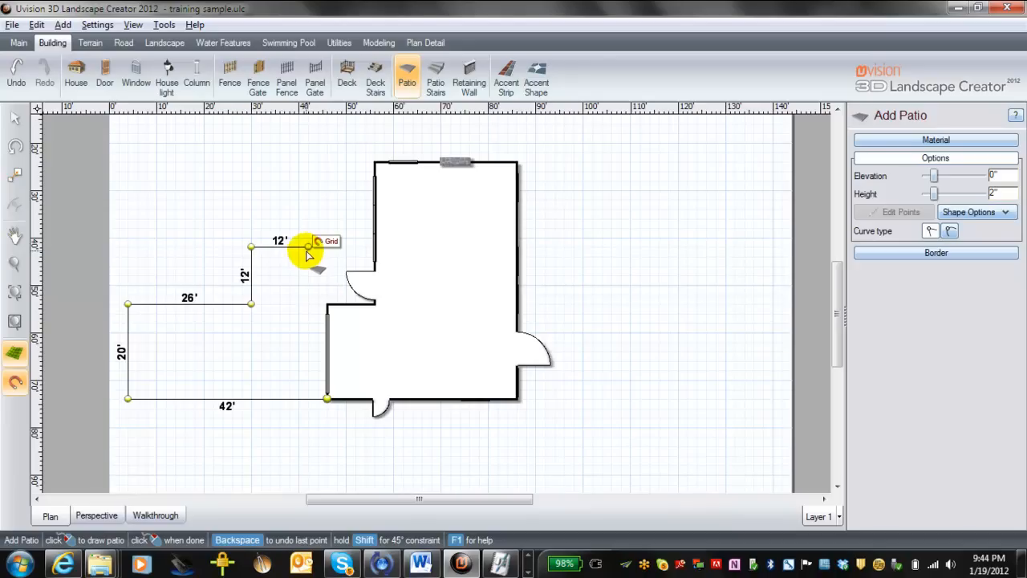
left_click(307, 251)
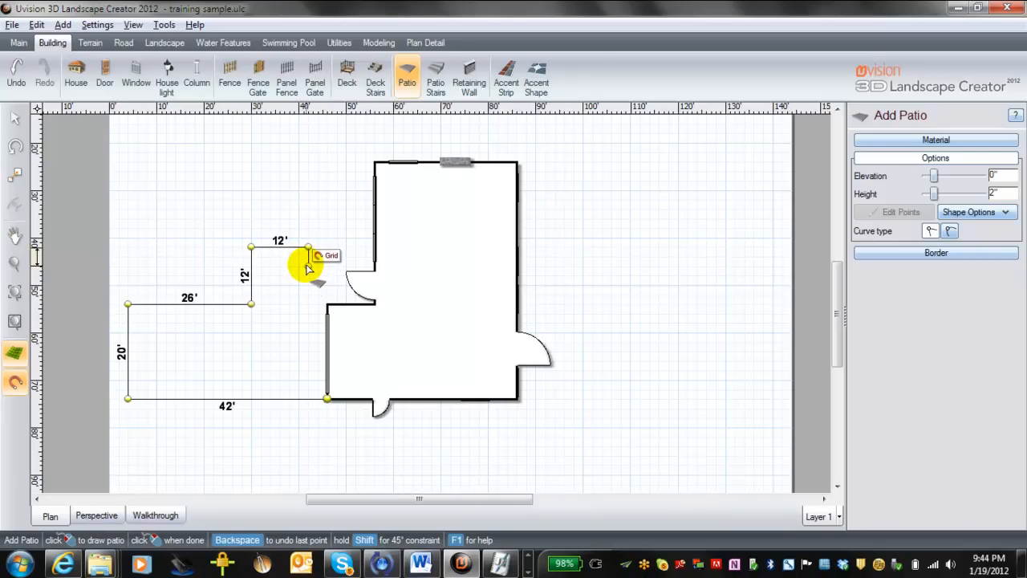
left_click(308, 265)
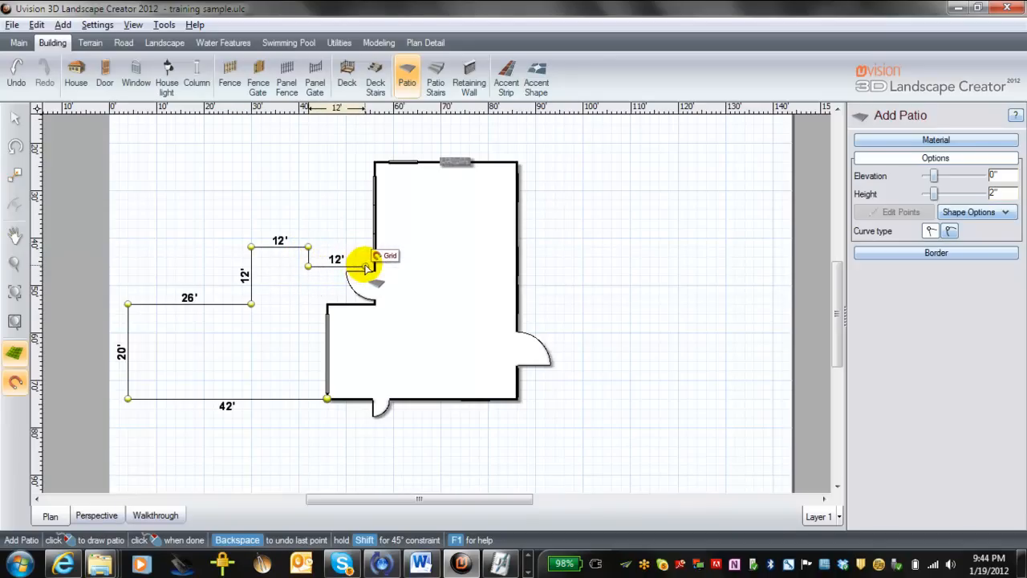
left_click(374, 266)
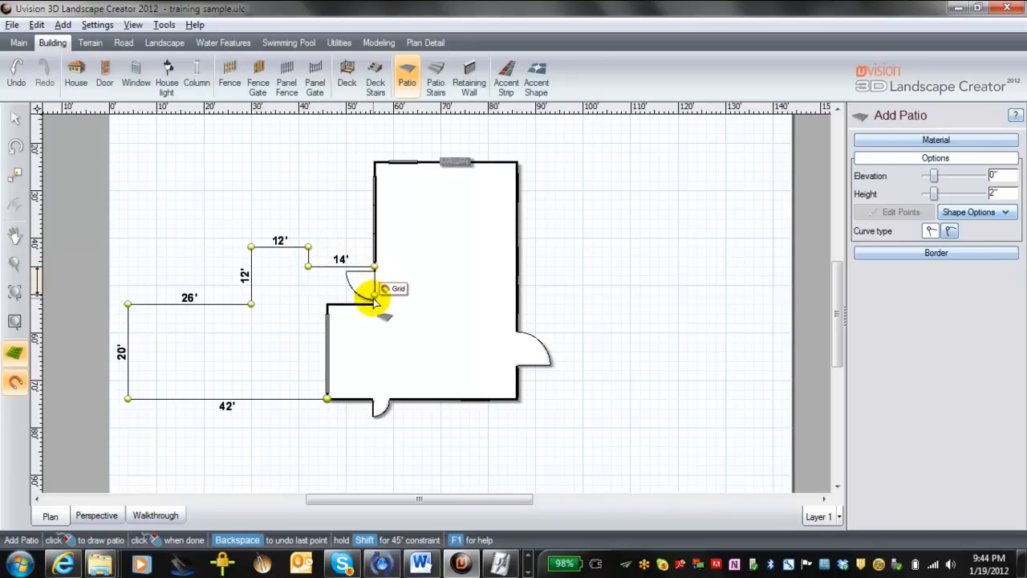
left_click(375, 304)
left_click(327, 303)
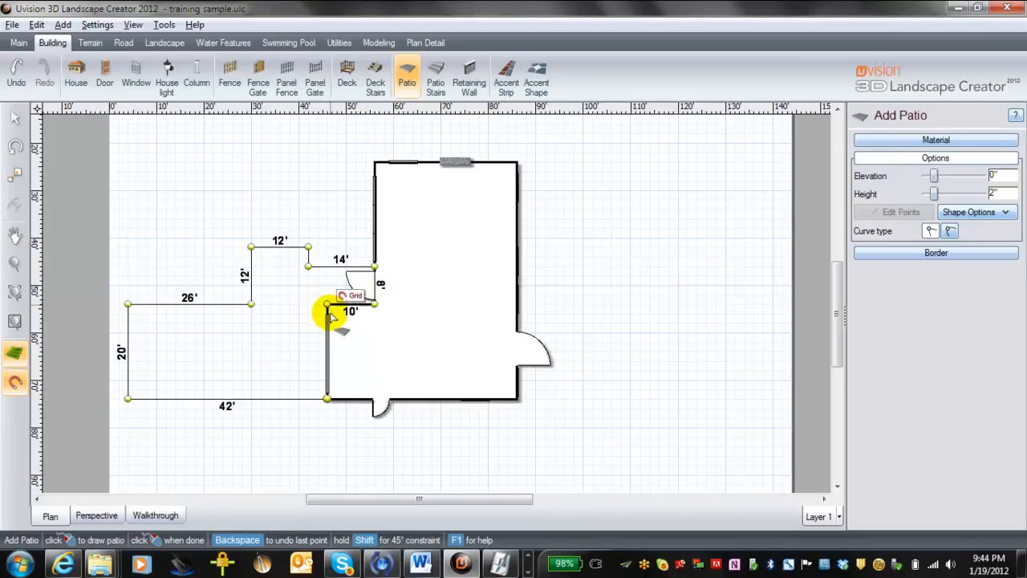
left_click(327, 398)
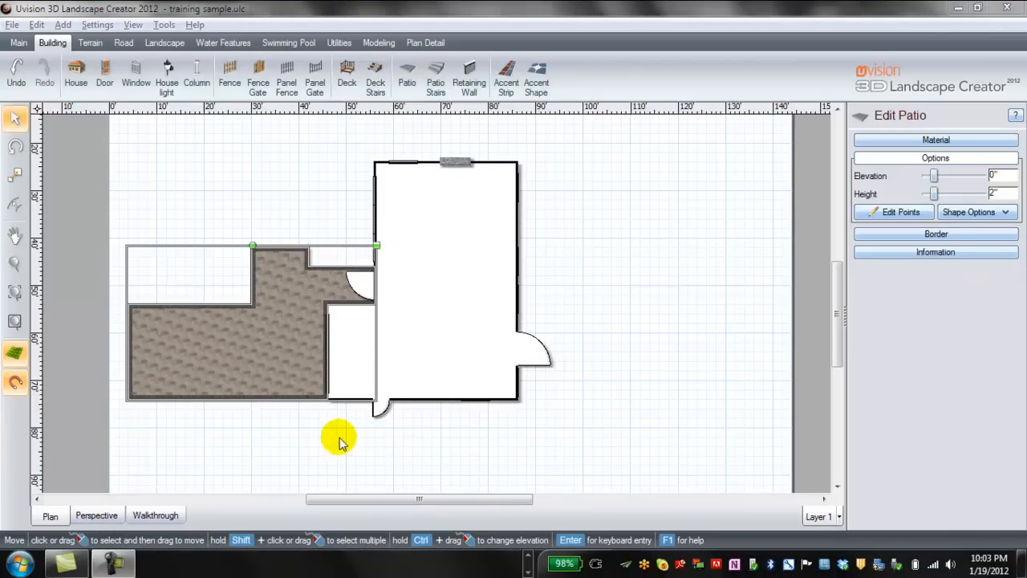
- Inspect the new patio driveway and front walk in 3D from in front of the garage
left_click(110, 520)
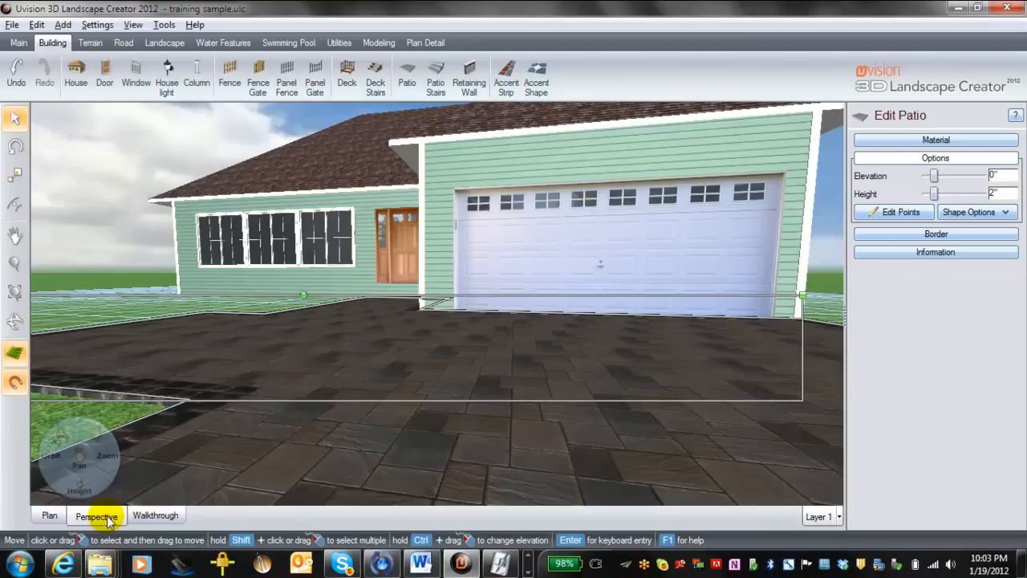
middle_click_drag(487, 433, 449, 446)
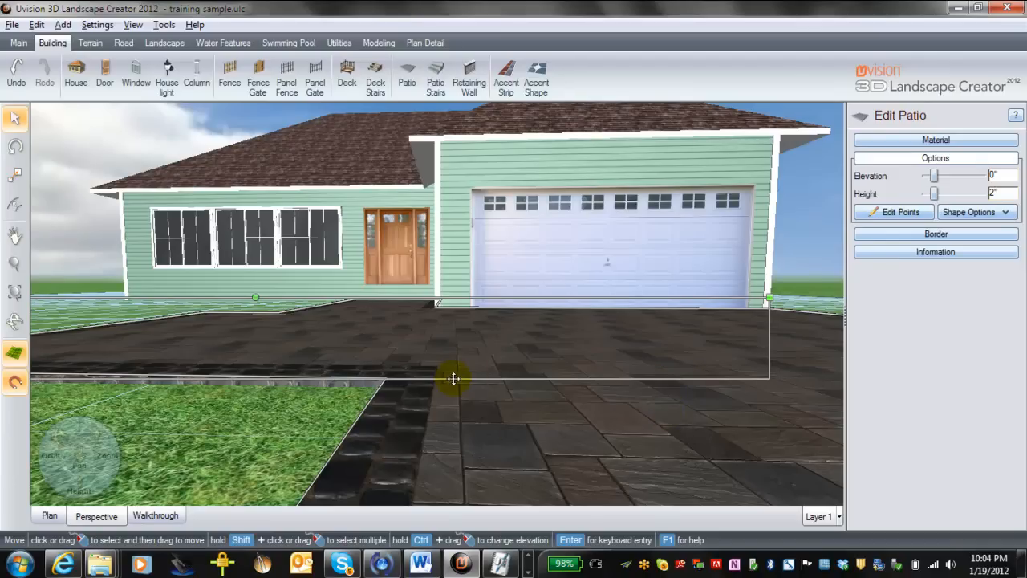
scroll(590, 433, "up", 2)
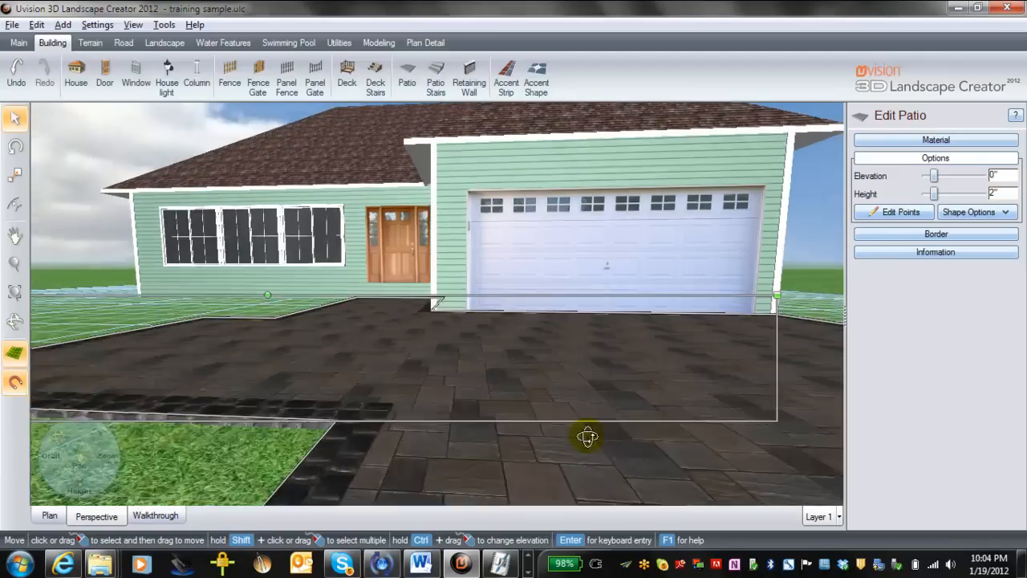
- Try the Unilock Il Campo Oakwood - Pattern M paver on the driveway patio and check it in 3D
scroll(582, 455, "down", 5)
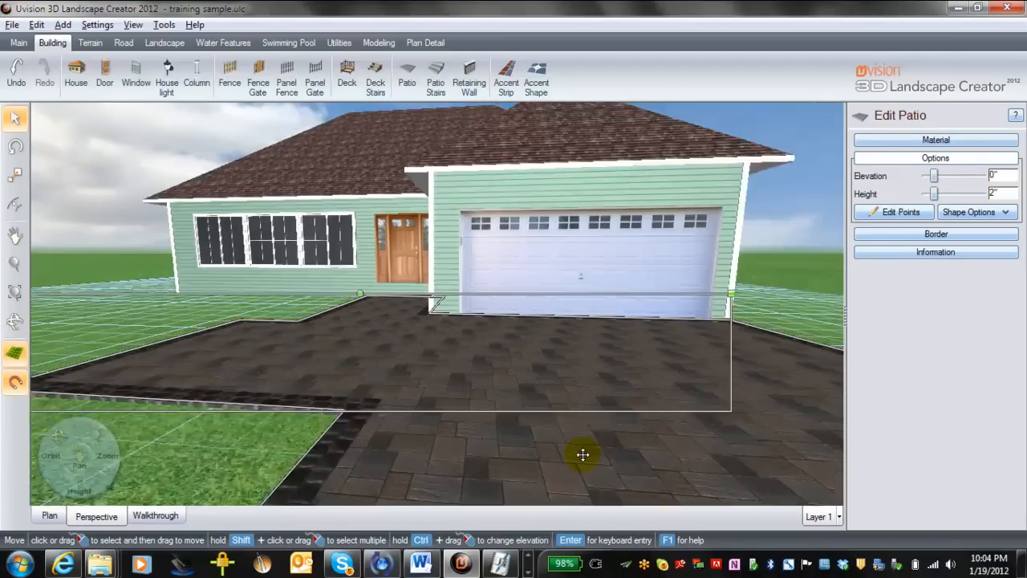
middle_click_drag(578, 455, 571, 467)
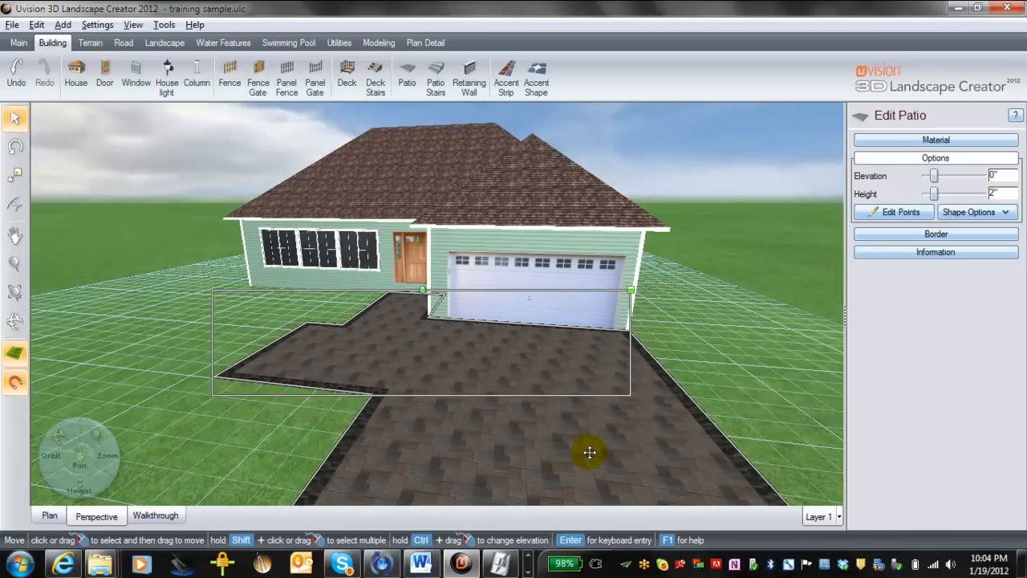
left_click(937, 142)
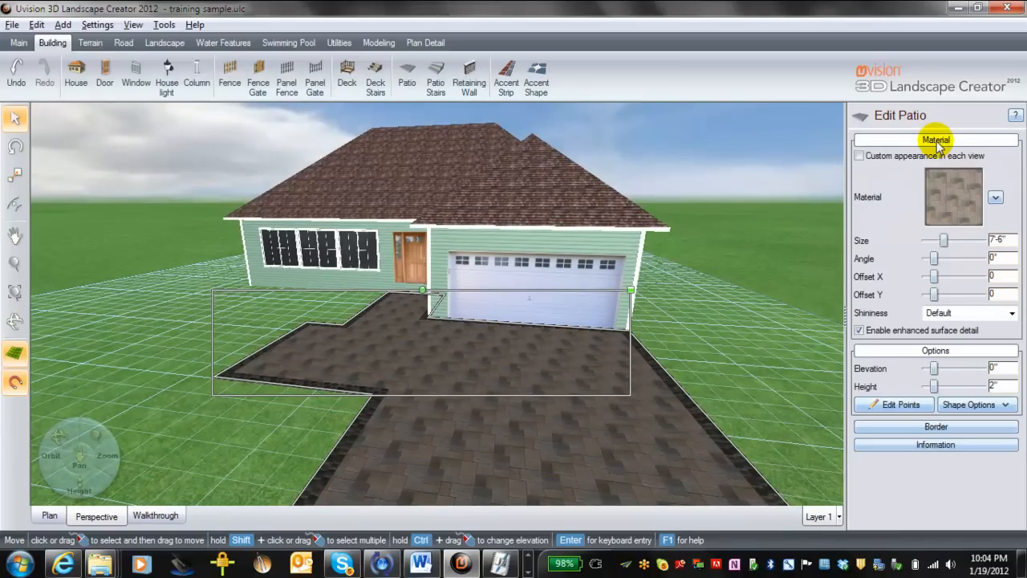
left_click(956, 209)
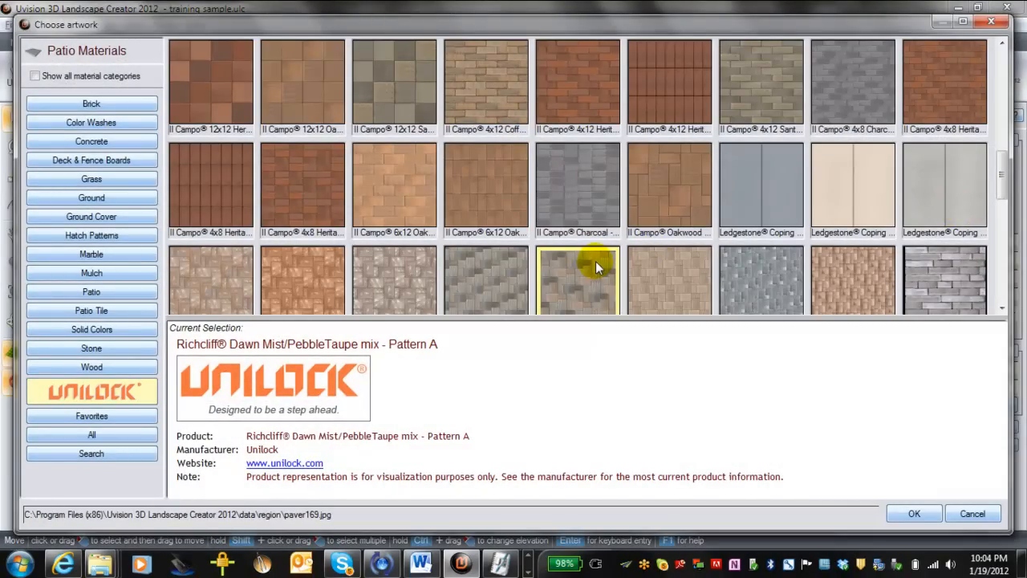
double_click(675, 193)
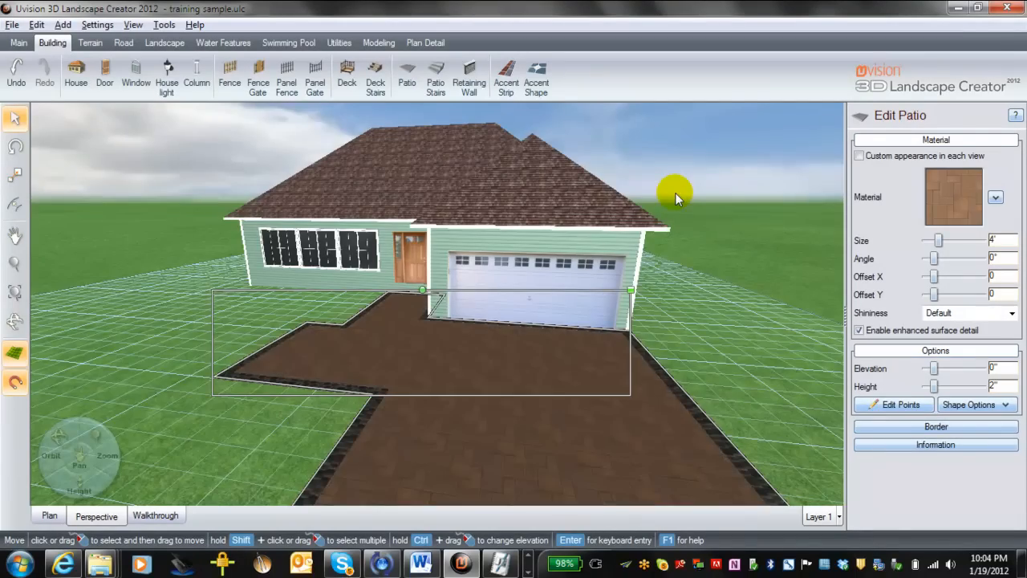
scroll(583, 349, "up", 3)
scroll(583, 349, "up", 1)
mouse_move(513, 399)
middle_mouse_down()
mouse_move(553, 383)
mouse_move(618, 388)
mouse_move(507, 399)
middle_mouse_up()
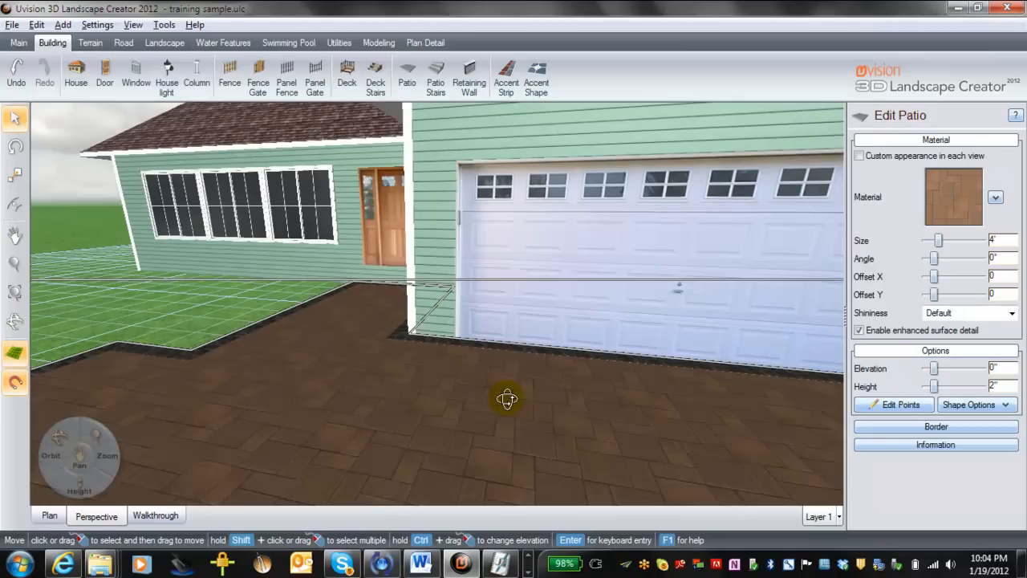
scroll(545, 409, "down", 3)
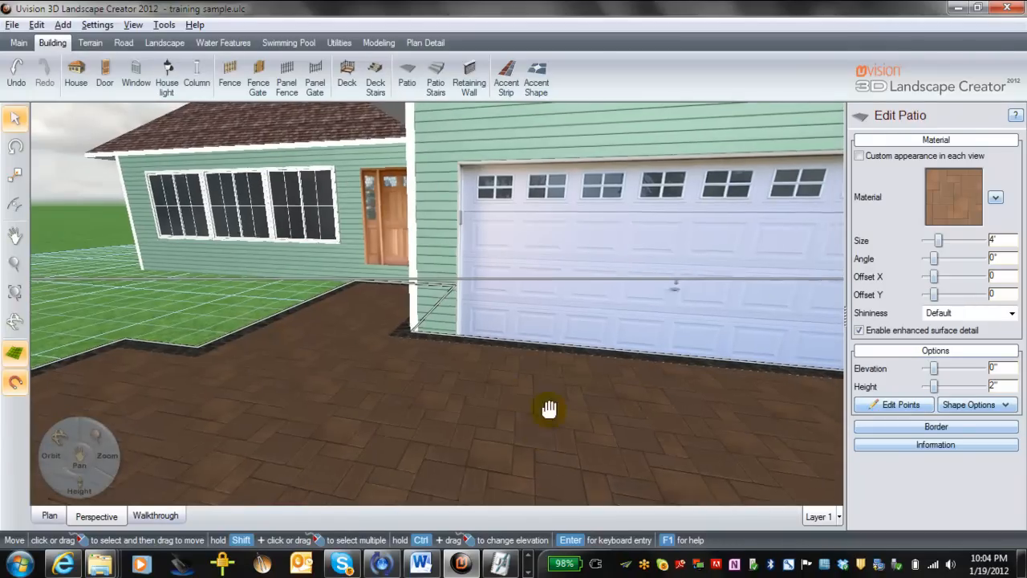
- Change the driveway patio's surface to the Unilock Richcliff Dawn Mist paver listed just before the Pattern A mix
left_click(945, 204)
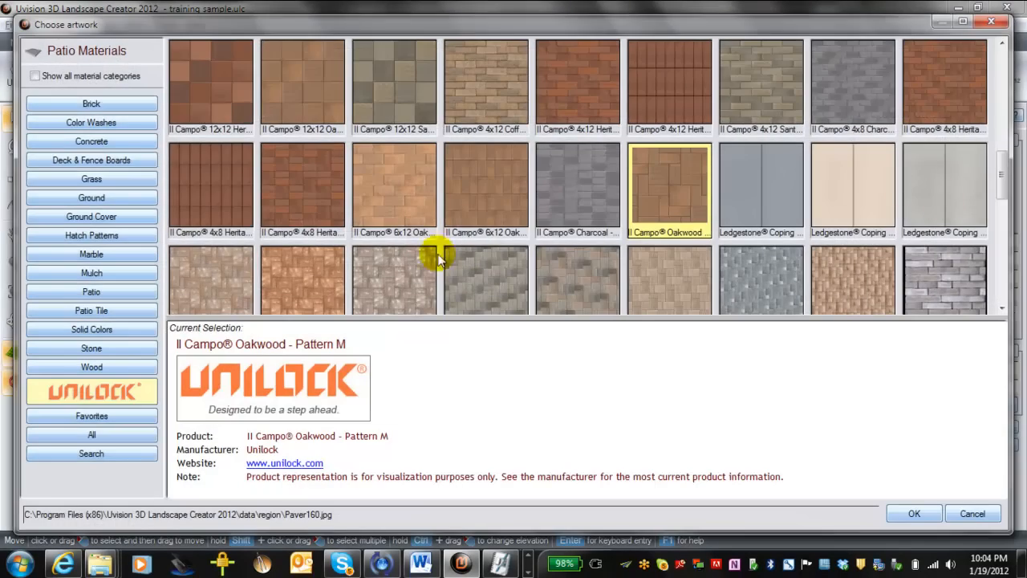
scroll(481, 284, "down", 6)
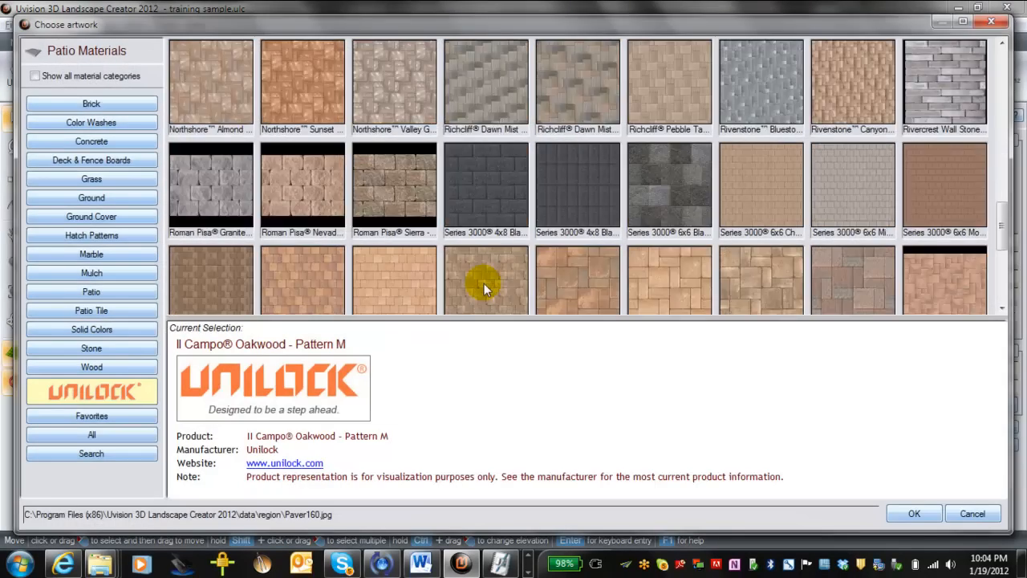
scroll(484, 284, "up", 6)
double_click(484, 284)
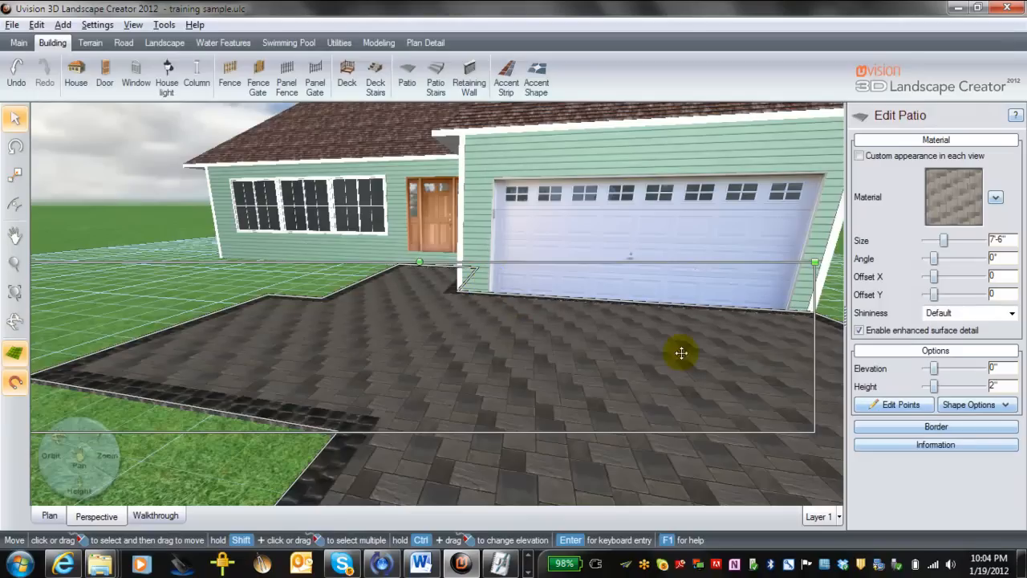
- Set the patio border's material to the reddish-brown Unilock Copthorne Mixed paver listed just before Courtstone Basalt
left_click(943, 428)
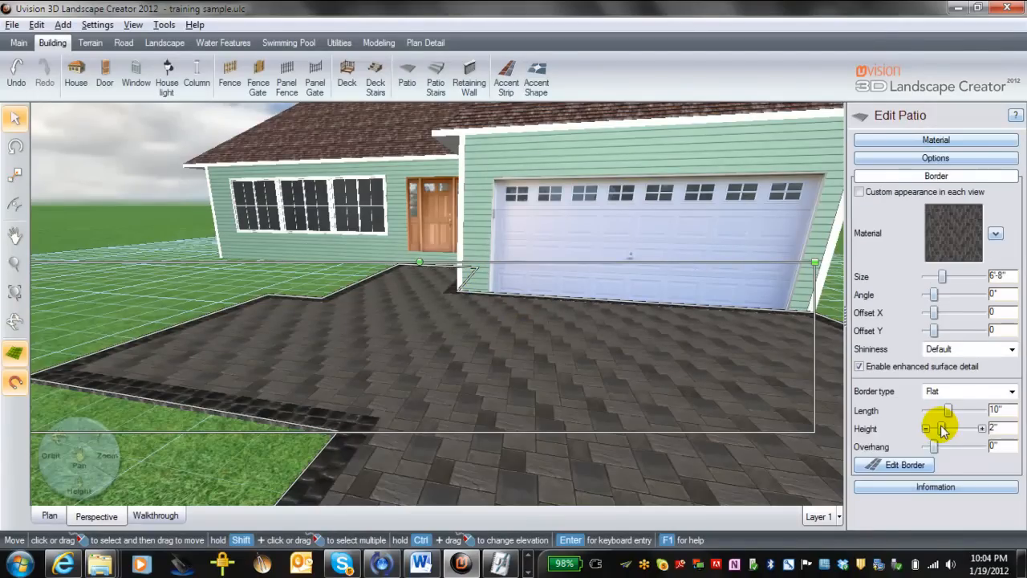
left_click(954, 240)
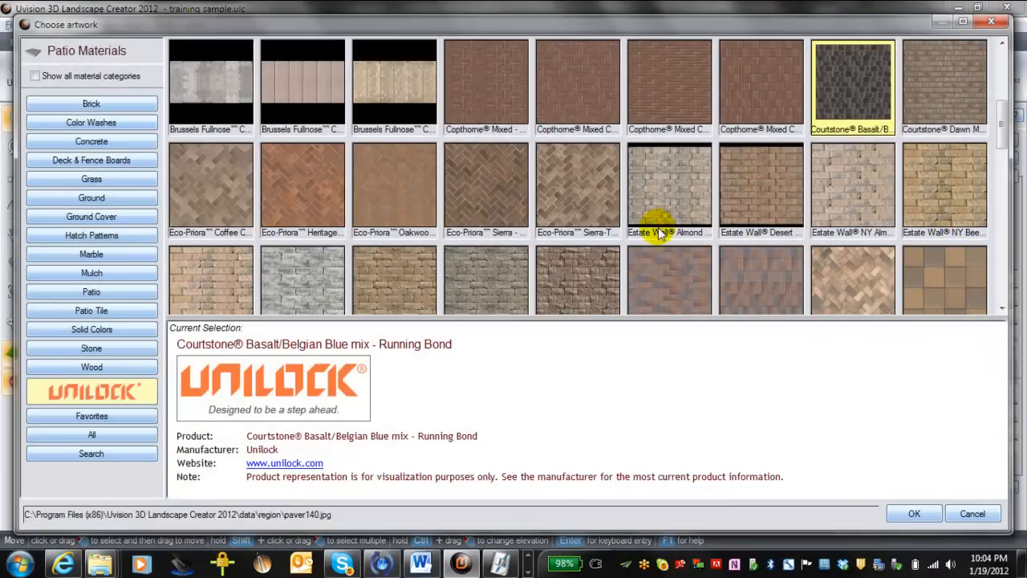
double_click(771, 101)
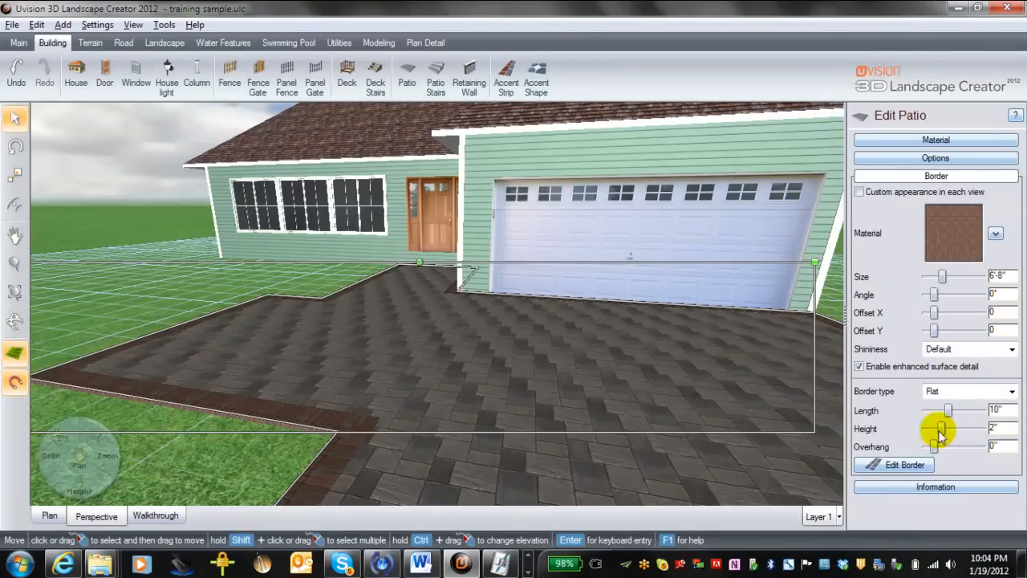
- Set the patio border's length to 8" and check the narrower edging around the driveway
double_click(1008, 411)
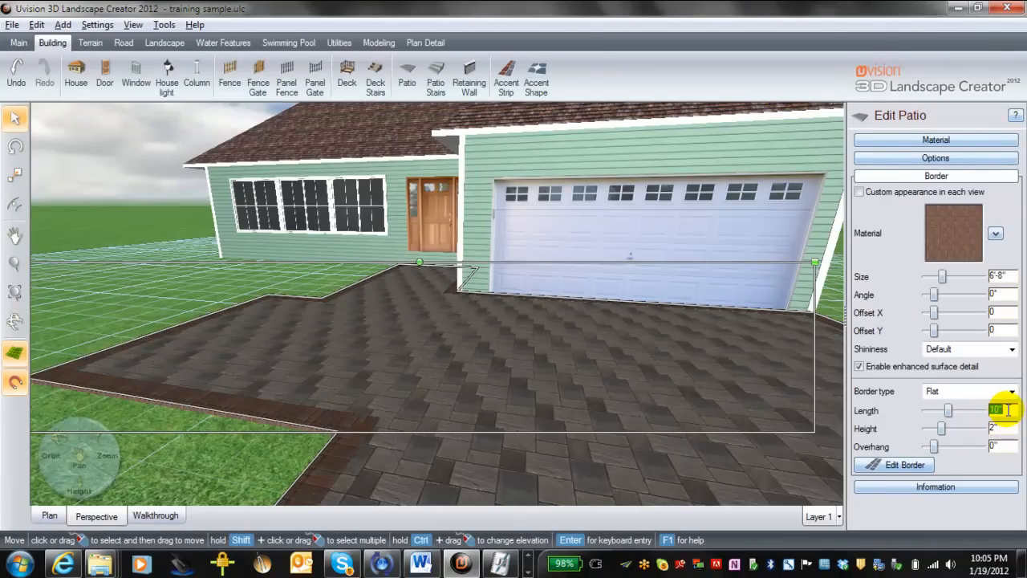
type("8\"")
key("Tab")
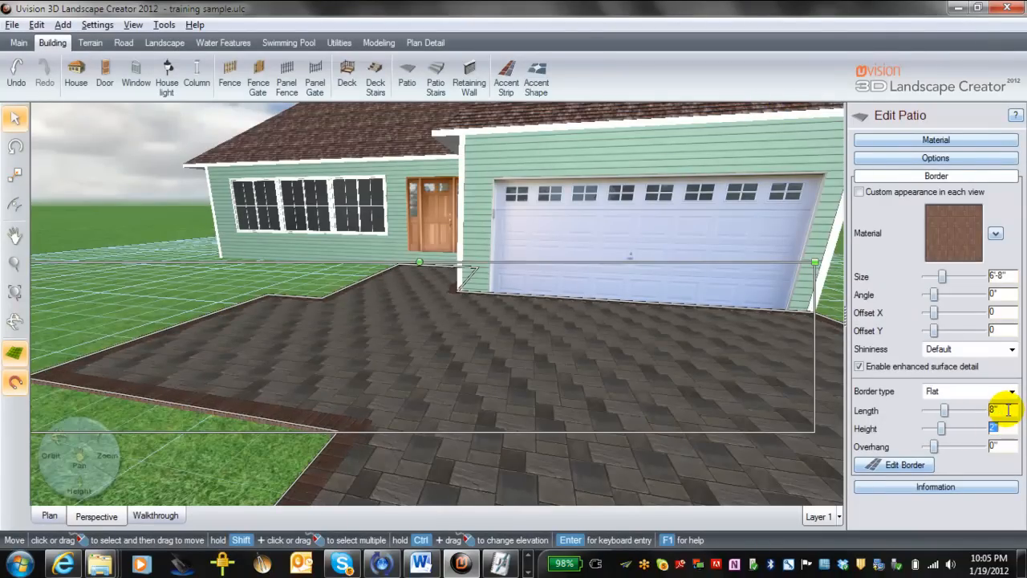
scroll(581, 422, "up", 1)
scroll(581, 421, "down", 4)
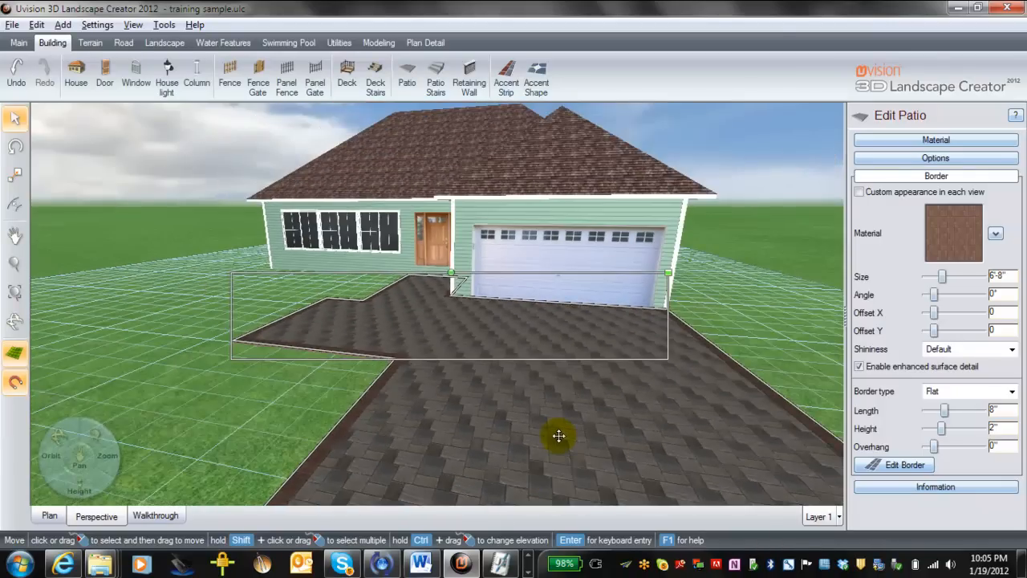
- Set the patio border's length to 16" and inspect the edging close up near the front walk
double_click(994, 409)
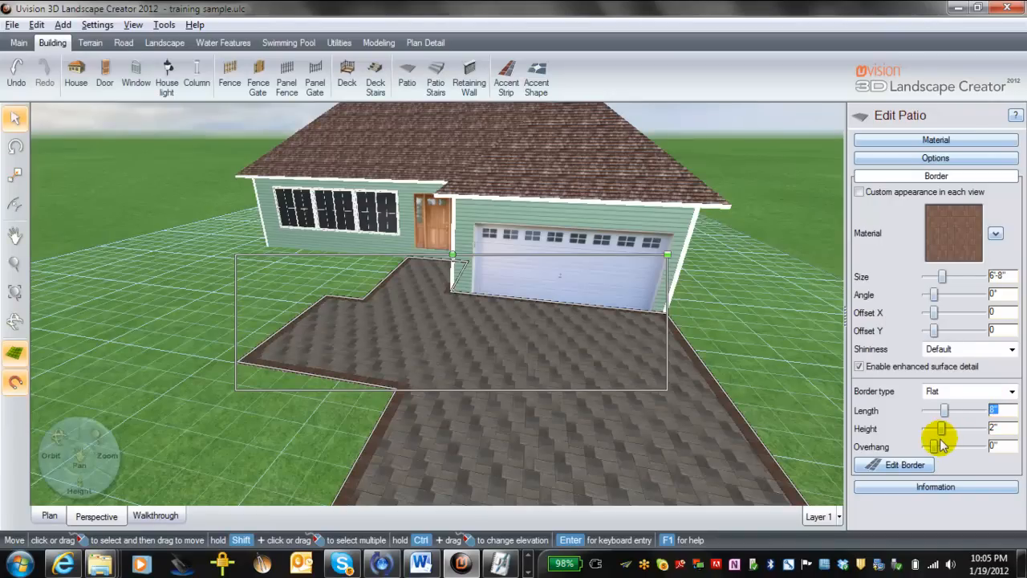
type("16")
key("Tab")
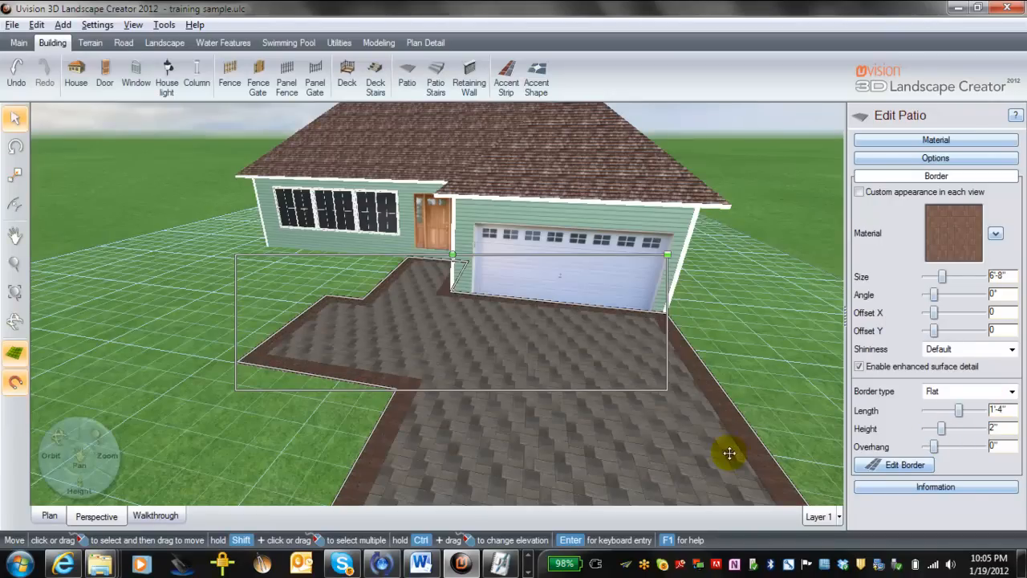
scroll(725, 449, "up", 5)
mouse_move(466, 418)
middle_mouse_down()
mouse_move(575, 413)
mouse_move(661, 450)
mouse_move(664, 481)
mouse_move(649, 457)
mouse_move(465, 436)
middle_mouse_up()
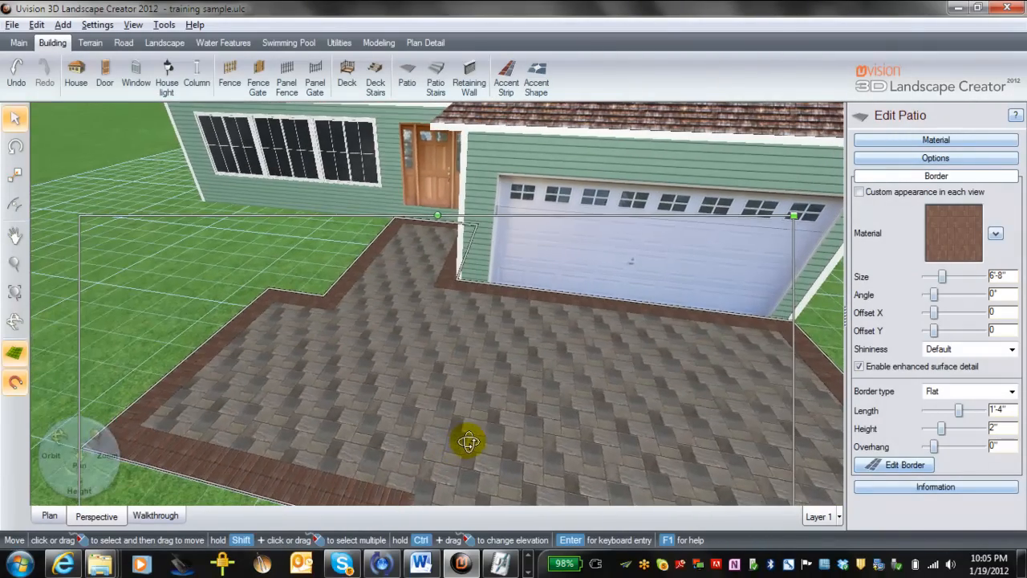